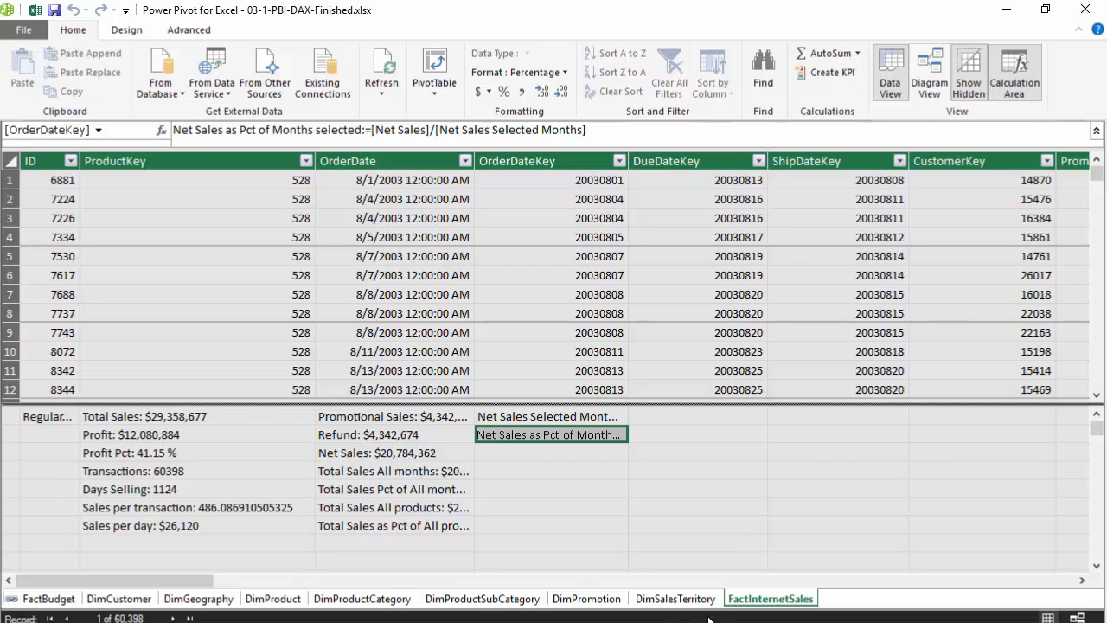
Show the model as a diagram and rearrange the DimProductCategory, DimProductSubCategory, DimPromotion and DimSalesTerritory tables to free up space.
{"action": "left_click", "coordinate": [930, 73]}
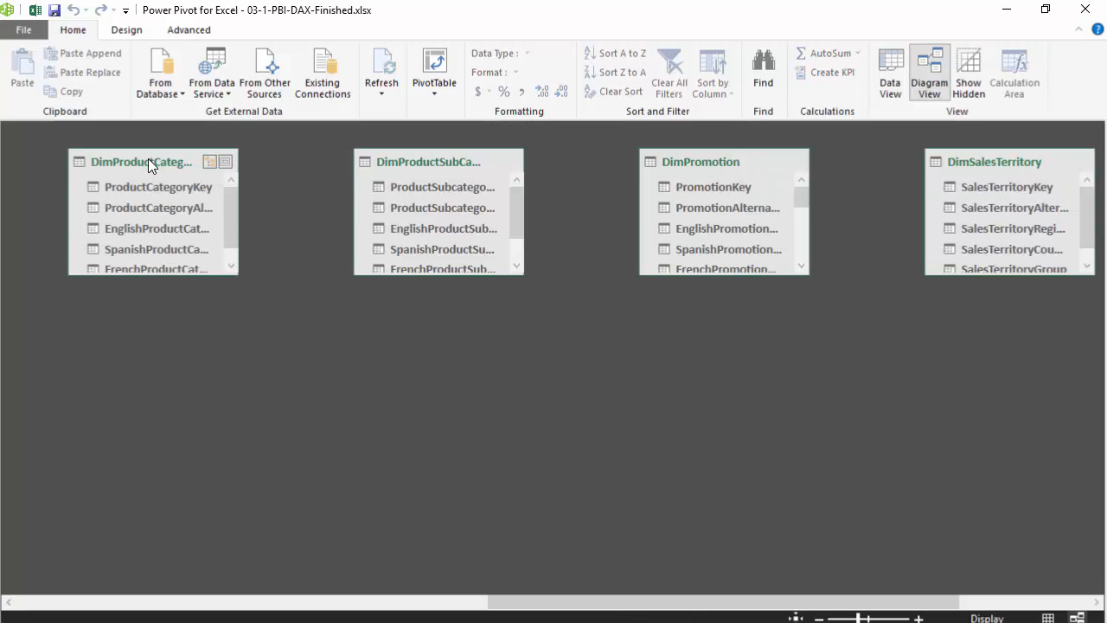
{"action": "left_click_drag", "start_coordinate": [148, 160], "coordinate": [522, 357]}
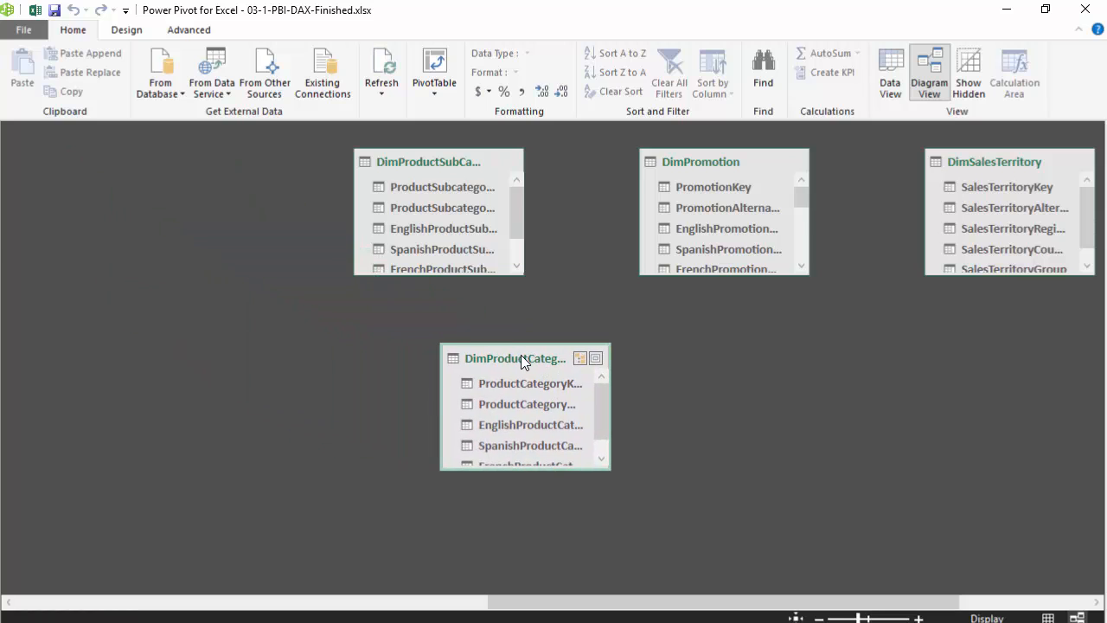
{"action": "left_click_drag", "start_coordinate": [424, 163], "coordinate": [746, 282]}
{"action": "left_click_drag", "start_coordinate": [672, 160], "coordinate": [100, 132]}
{"action": "left_click_drag", "start_coordinate": [969, 163], "coordinate": [262, 163]}
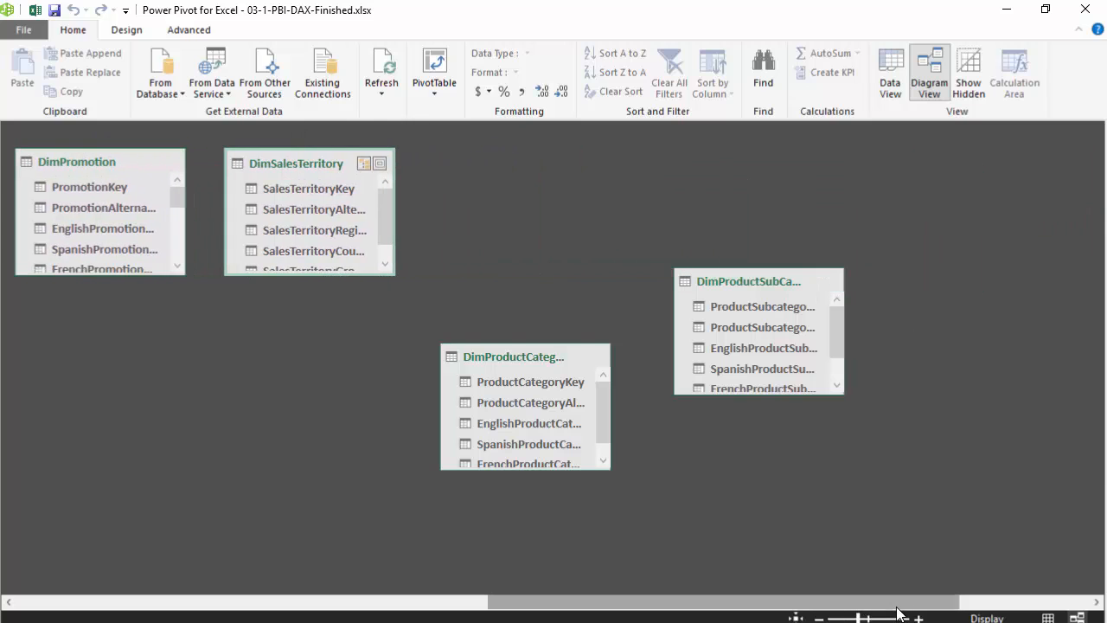
Move the FactInternetSales table from the far end of the diagram into the open area below DimPromotion.
{"action": "left_click_drag", "start_coordinate": [903, 602], "coordinate": [1042, 615]}
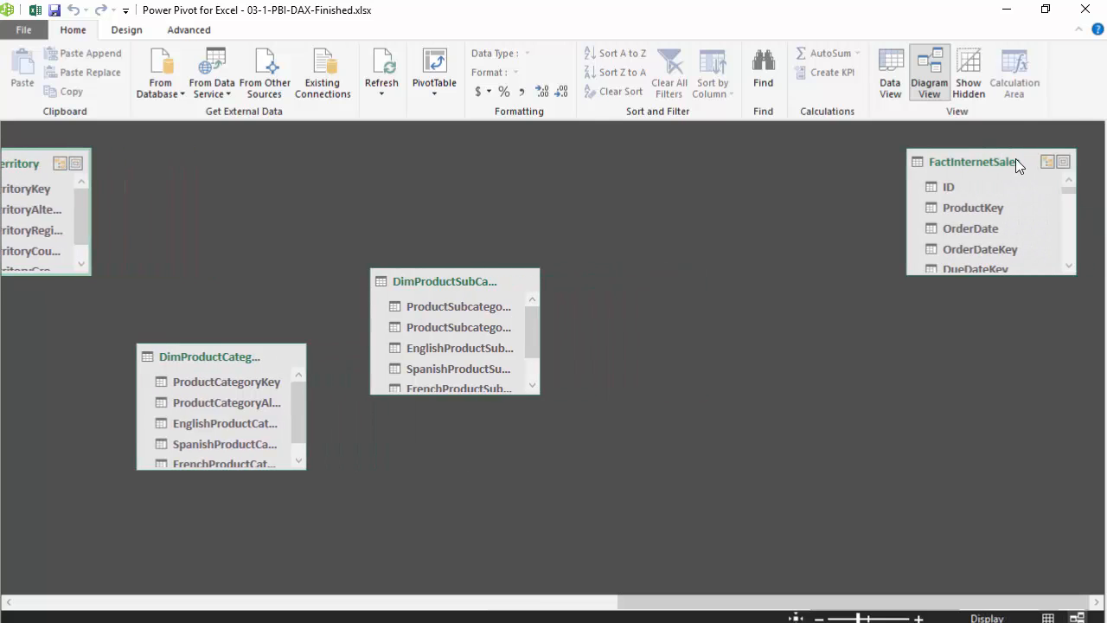
{"action": "left_click_drag", "start_coordinate": [1016, 159], "coordinate": [63, 476]}
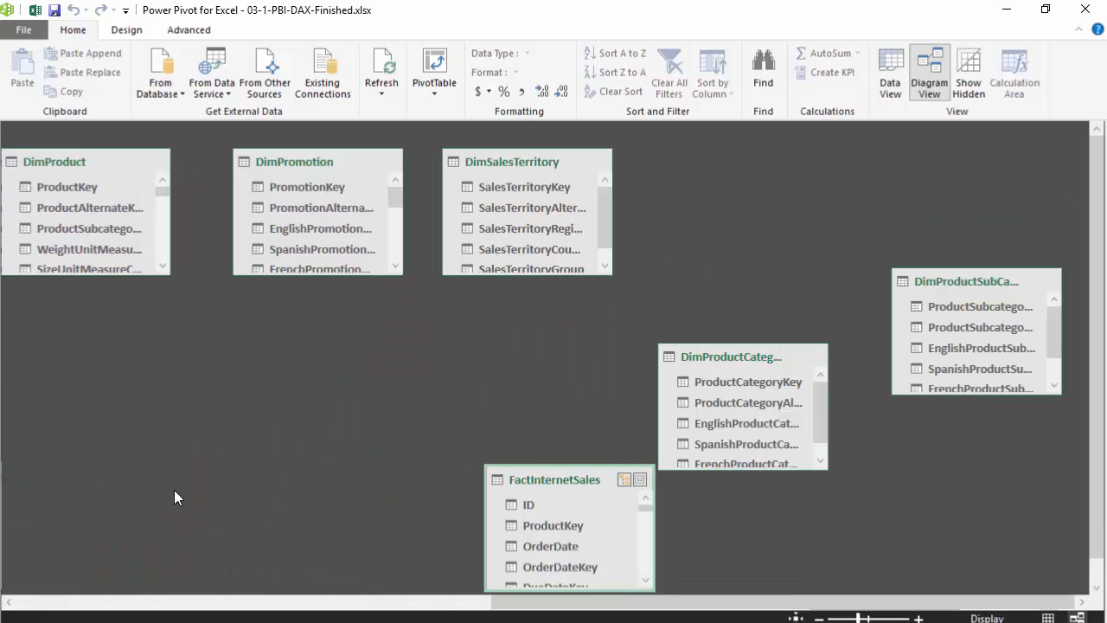
{"action": "left_click_drag", "start_coordinate": [731, 603], "coordinate": [631, 613]}
{"action": "left_click_drag", "start_coordinate": [741, 475], "coordinate": [535, 445]}
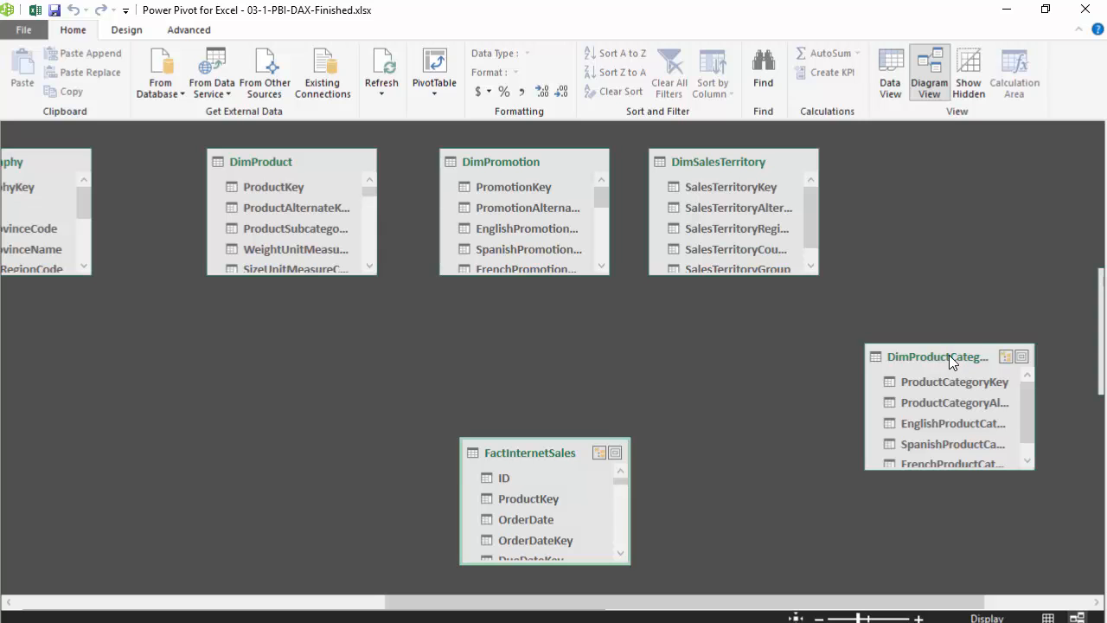
Stack DimProductCategory above DimProductSubCategory beyond DimSalesTerritory, and place DimProduct between them and FactInternetSales.
{"action": "left_click_drag", "start_coordinate": [949, 355], "coordinate": [962, 271]}
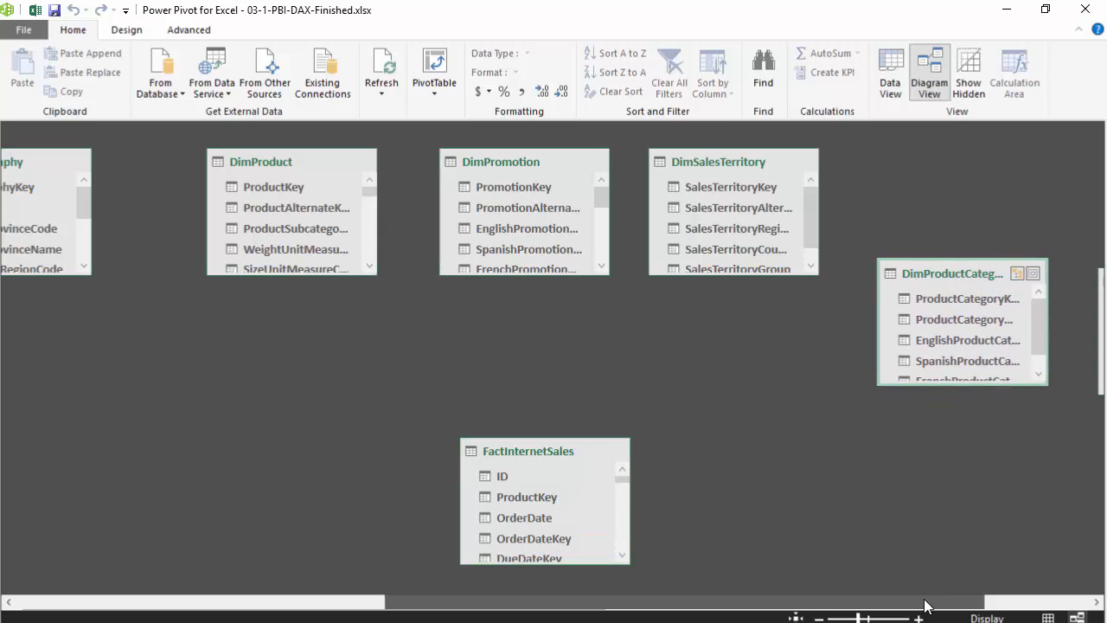
{"action": "left_click_drag", "start_coordinate": [925, 603], "coordinate": [1033, 602]}
{"action": "left_click_drag", "start_coordinate": [1001, 282], "coordinate": [753, 417]}
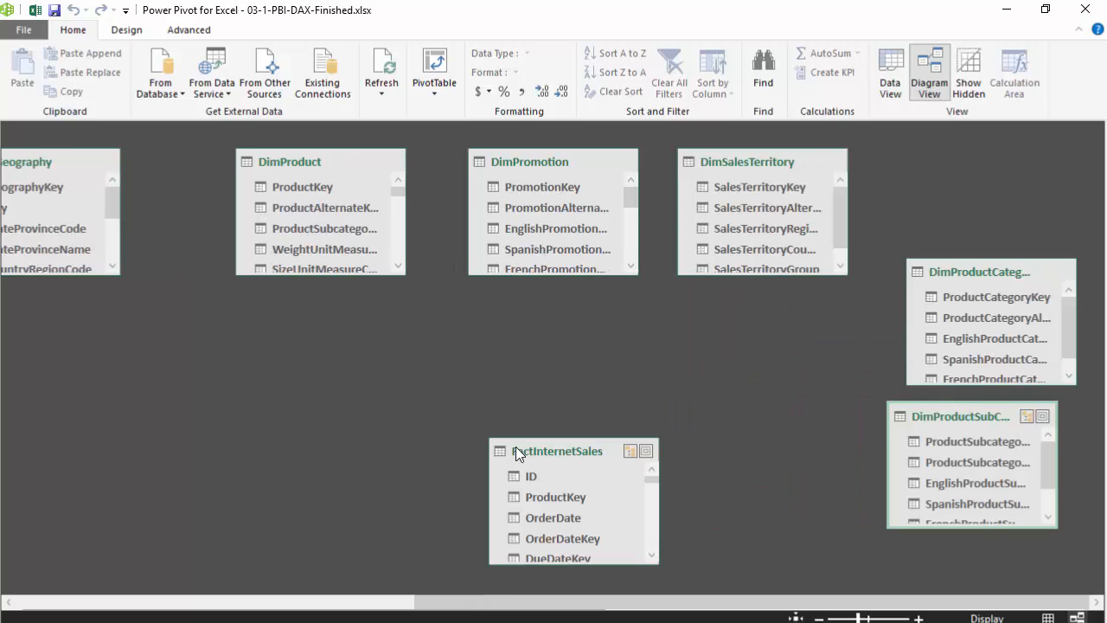
{"action": "left_click_drag", "start_coordinate": [292, 161], "coordinate": [723, 382]}
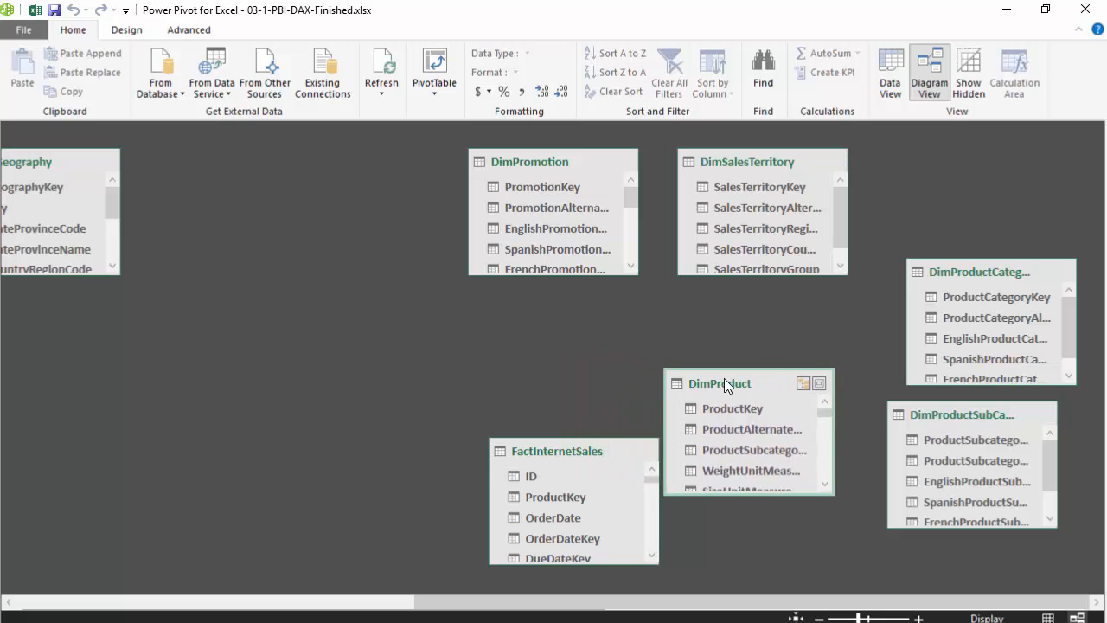
{"action": "left_click_drag", "start_coordinate": [1009, 264], "coordinate": [1017, 163]}
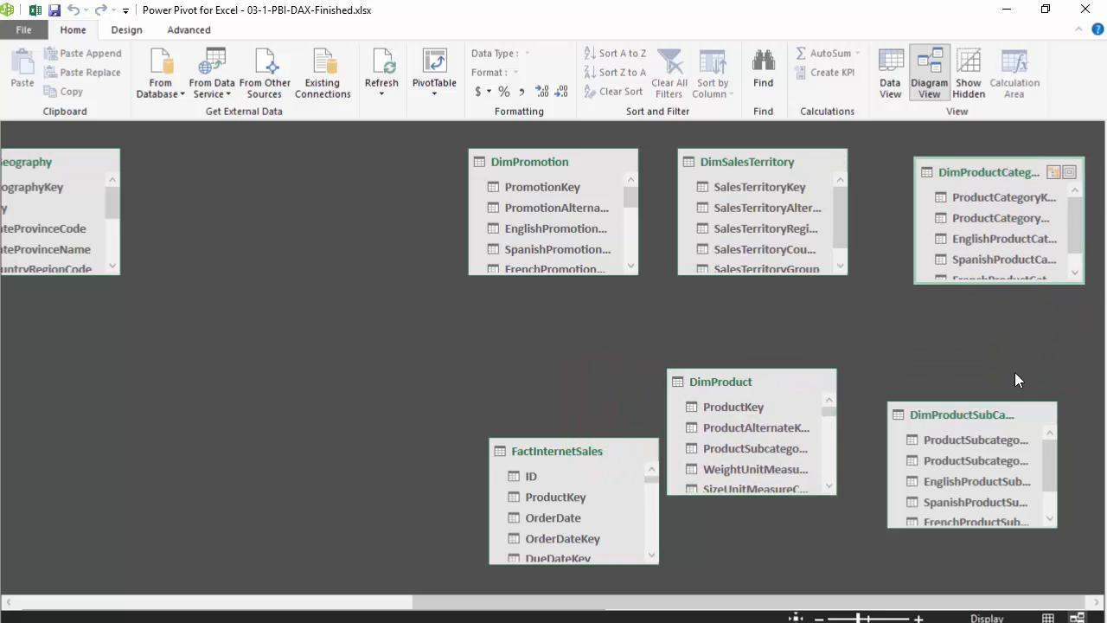
{"action": "left_click_drag", "start_coordinate": [981, 411], "coordinate": [986, 308]}
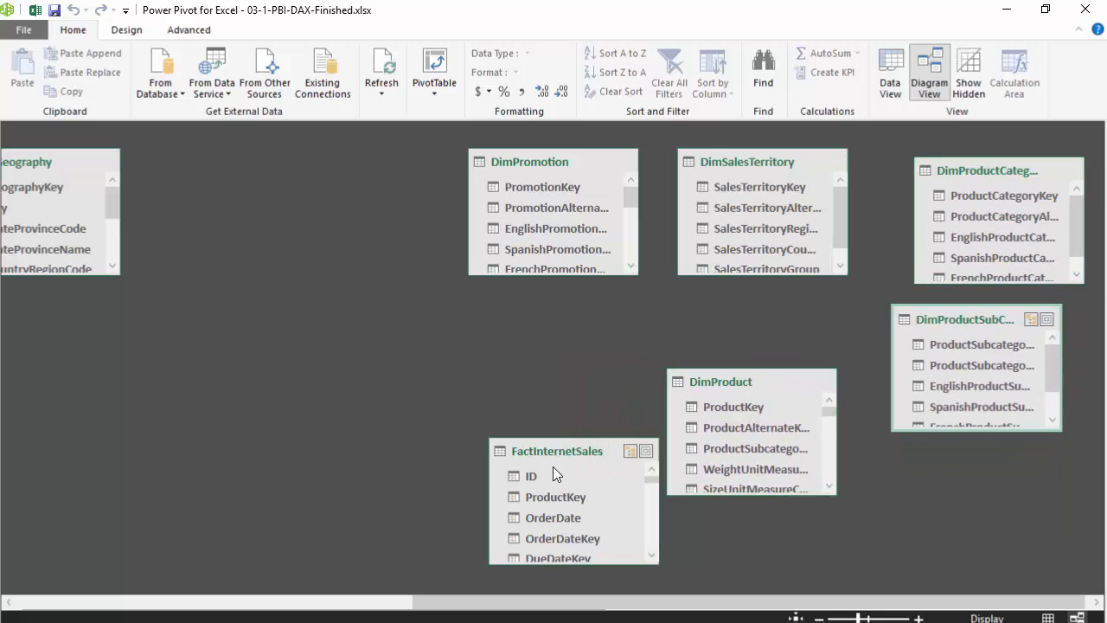
Fine-tune the spacing of FactInternetSales, DimProductSubCategory, DimProduct and DimProductCategory so the tables stand clear of each other.
{"action": "left_click_drag", "start_coordinate": [549, 454], "coordinate": [518, 483]}
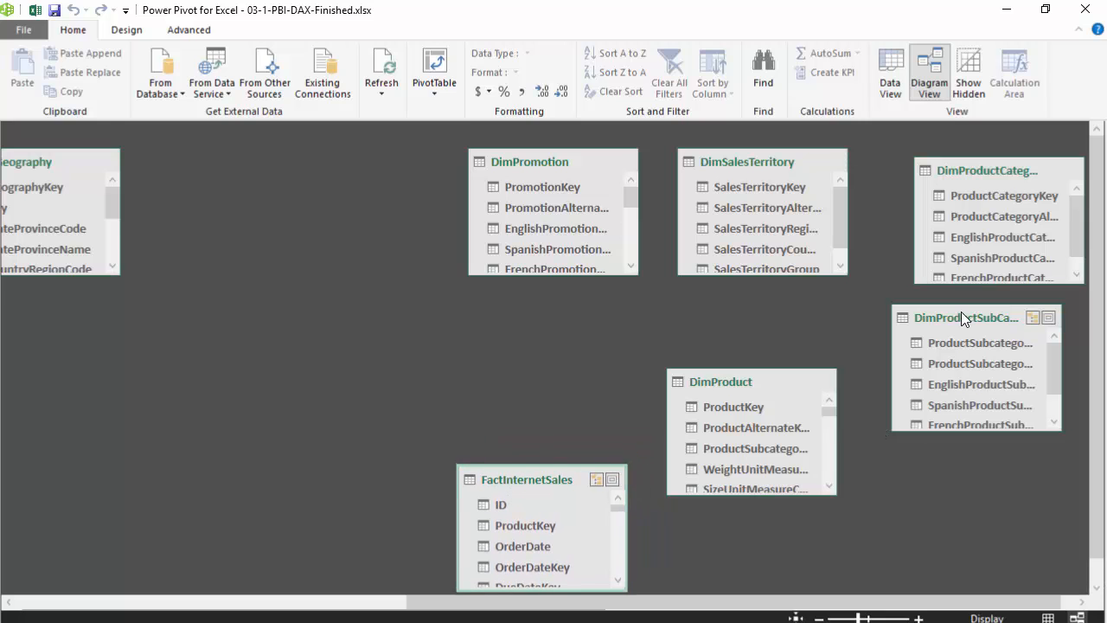
{"action": "left_click_drag", "start_coordinate": [962, 314], "coordinate": [940, 324]}
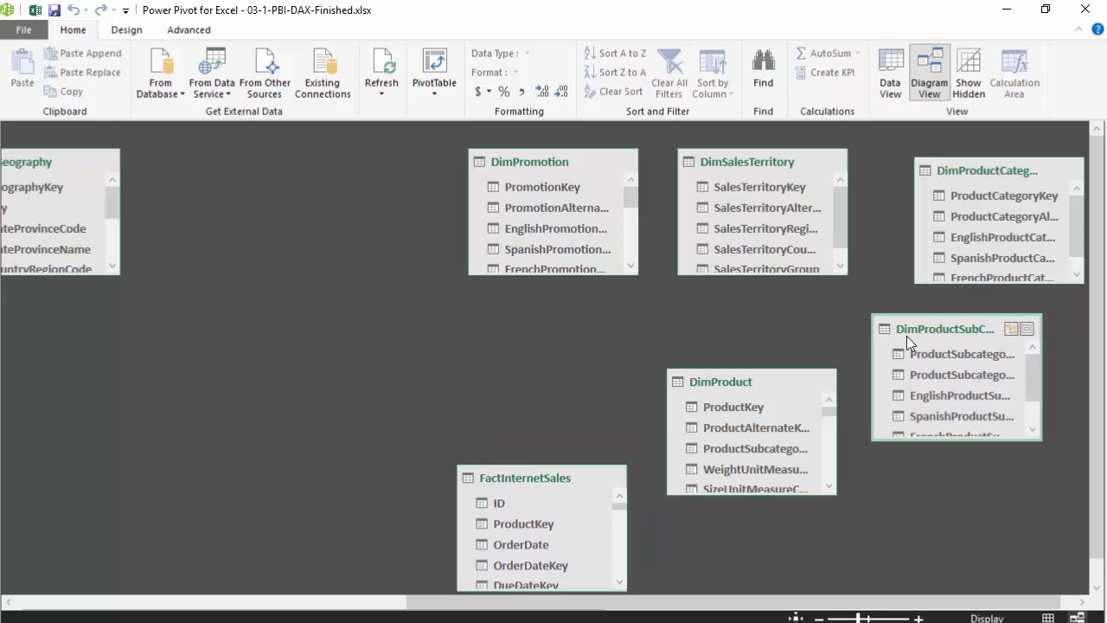
{"action": "left_click", "coordinate": [744, 381]}
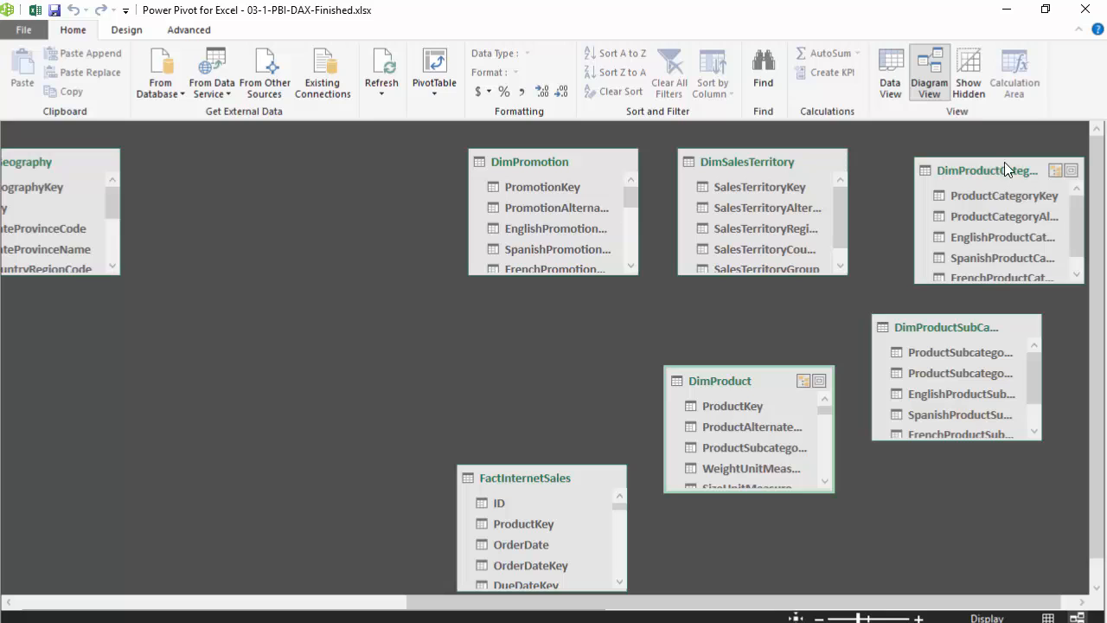
{"action": "left_click_drag", "start_coordinate": [1005, 162], "coordinate": [1011, 145]}
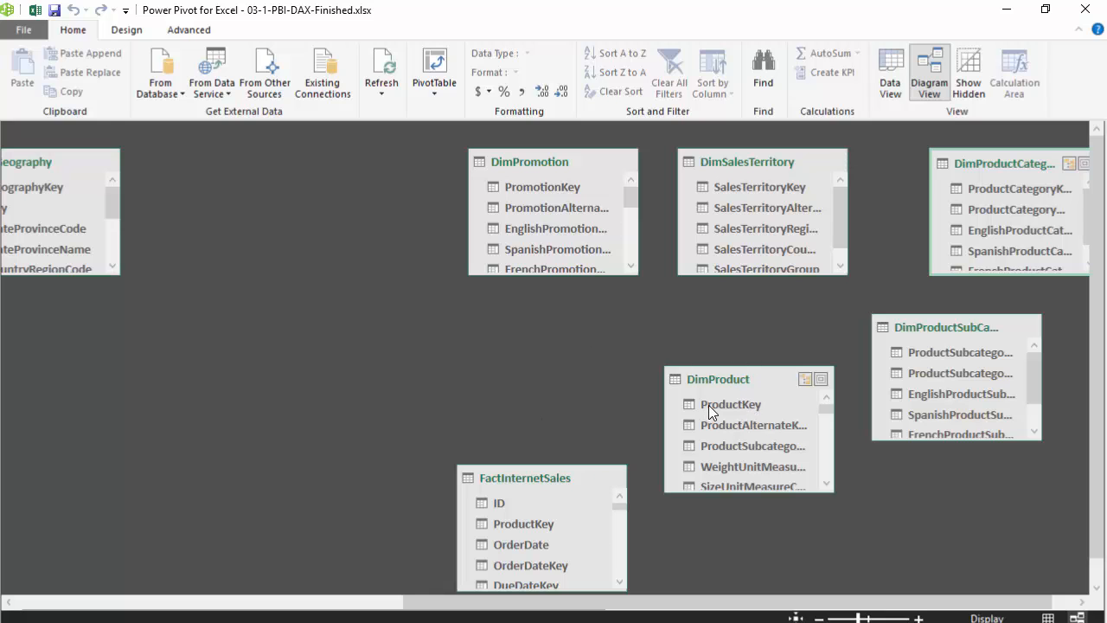
Relate ProductKey in DimProduct to ProductKey in FactInternetSales, and reposition both tables with more room between them.
{"action": "left_click_drag", "start_coordinate": [709, 405], "coordinate": [539, 524]}
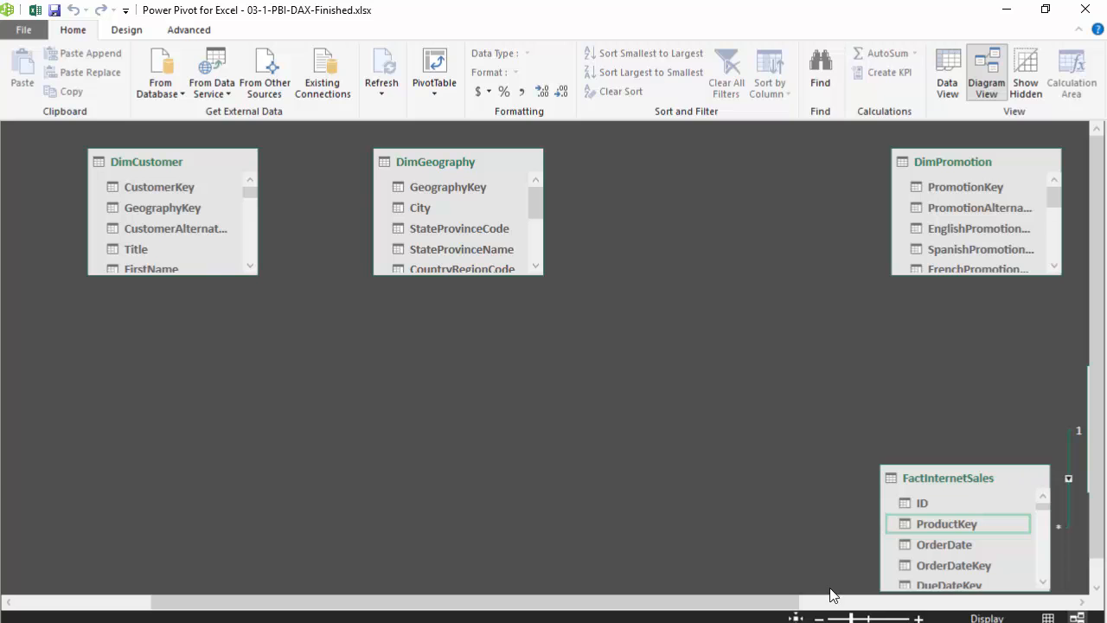
{"action": "left_click_drag", "start_coordinate": [591, 603], "coordinate": [869, 606]}
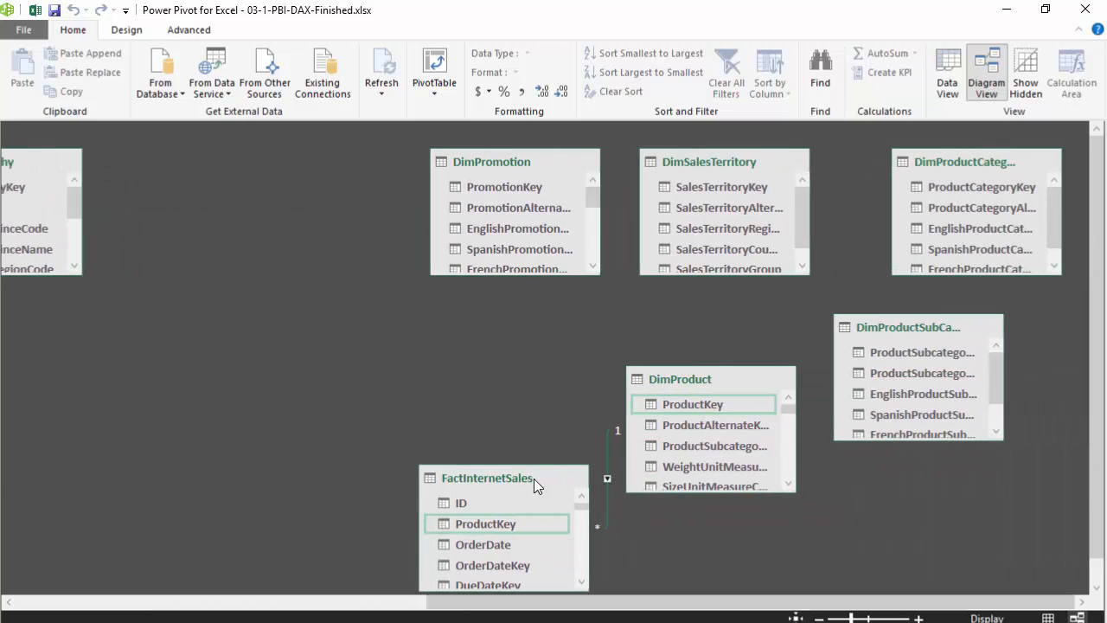
{"action": "left_click_drag", "start_coordinate": [503, 477], "coordinate": [266, 481]}
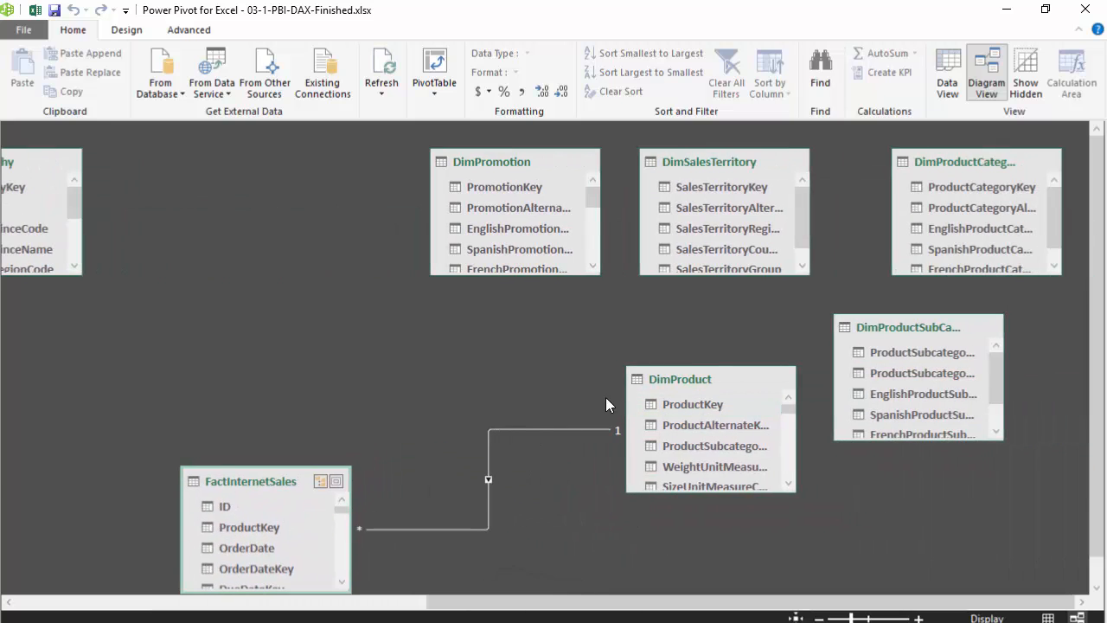
{"action": "left_click_drag", "start_coordinate": [673, 378], "coordinate": [524, 384]}
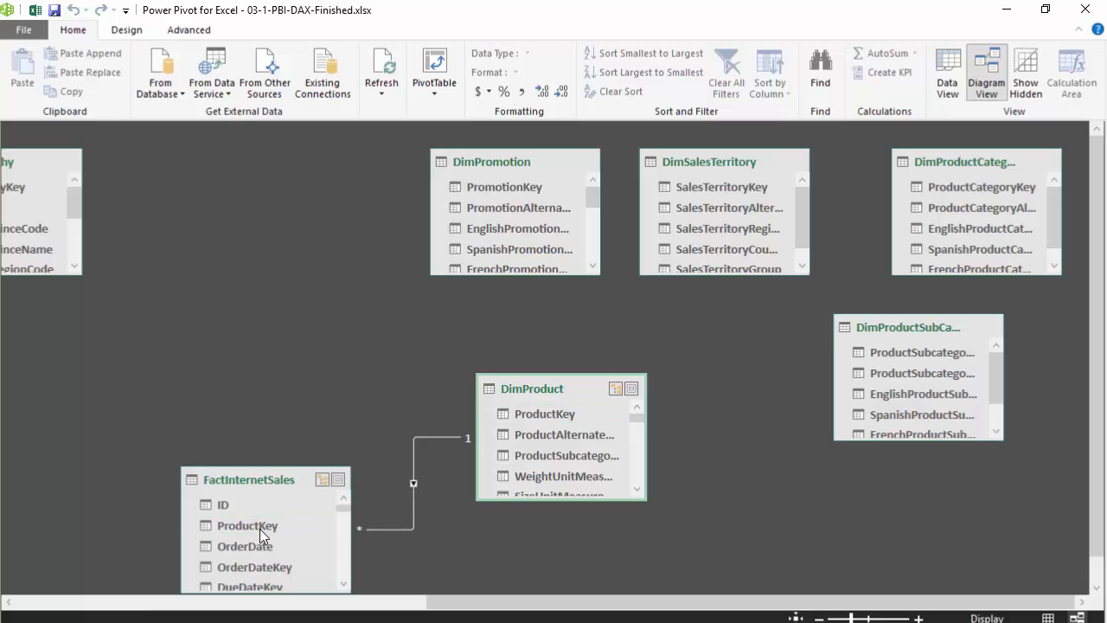
{"action": "left_click_drag", "start_coordinate": [541, 386], "coordinate": [496, 403]}
Bring DimProductSubCategory closer to DimProduct, widen both tables, and relate them on ProductSubcategoryKey.
{"action": "left_click_drag", "start_coordinate": [899, 325], "coordinate": [748, 329]}
{"action": "left_click_drag", "start_coordinate": [854, 378], "coordinate": [905, 378]}
{"action": "left_click", "coordinate": [789, 353]}
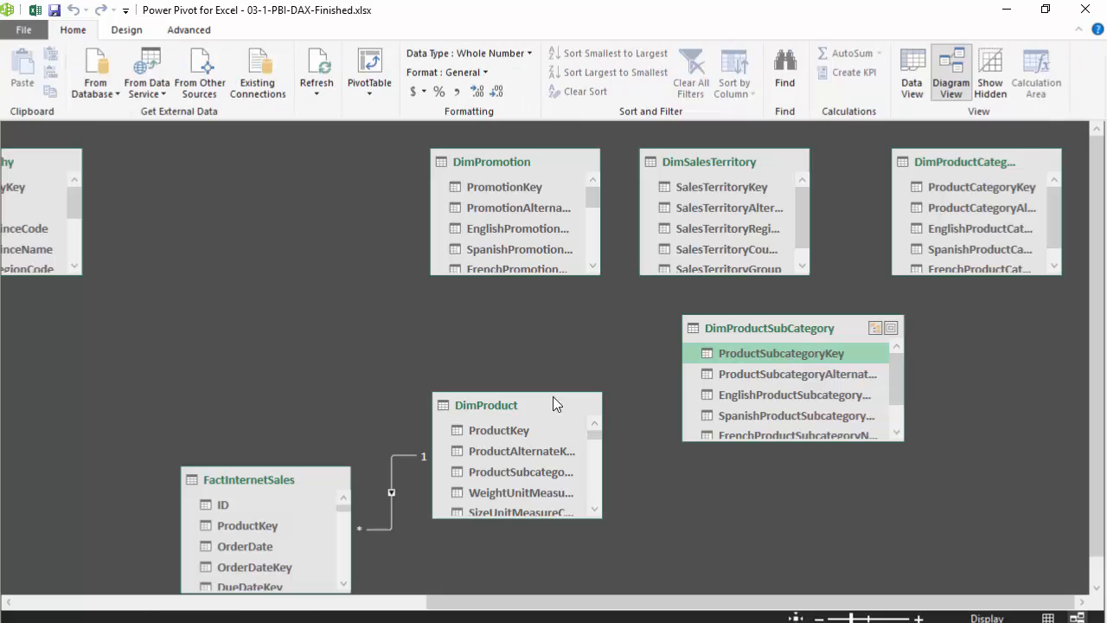
{"action": "scroll", "coordinate": [554, 487], "scroll_direction": "down", "scroll_amount": 1}
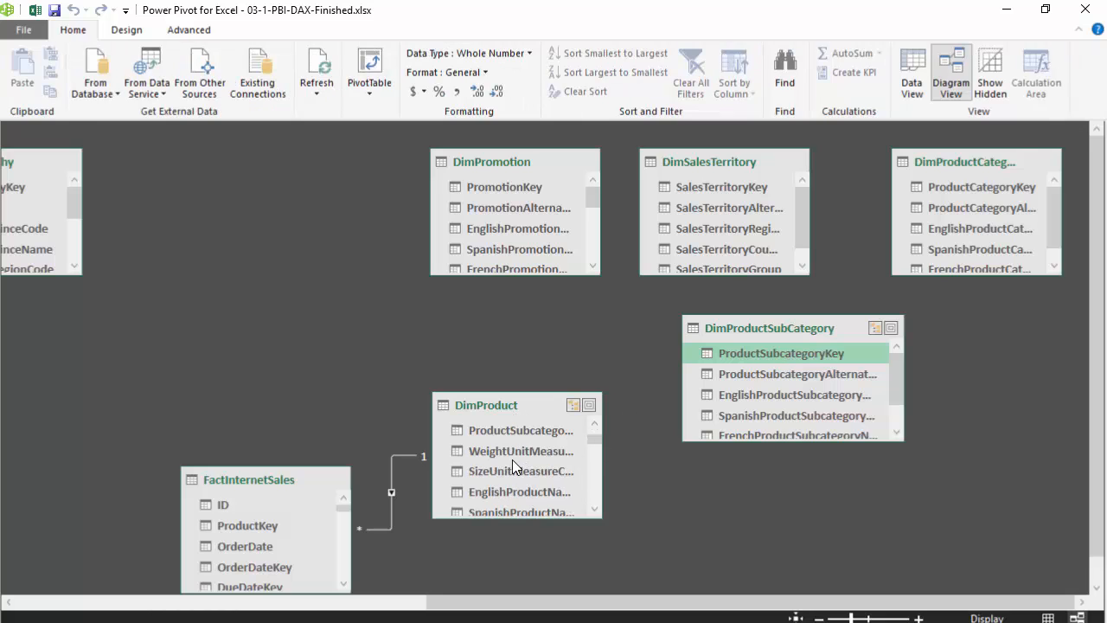
{"action": "scroll", "coordinate": [512, 459], "scroll_direction": "down", "scroll_amount": 1}
{"action": "scroll", "coordinate": [518, 465], "scroll_direction": "up", "scroll_amount": 2}
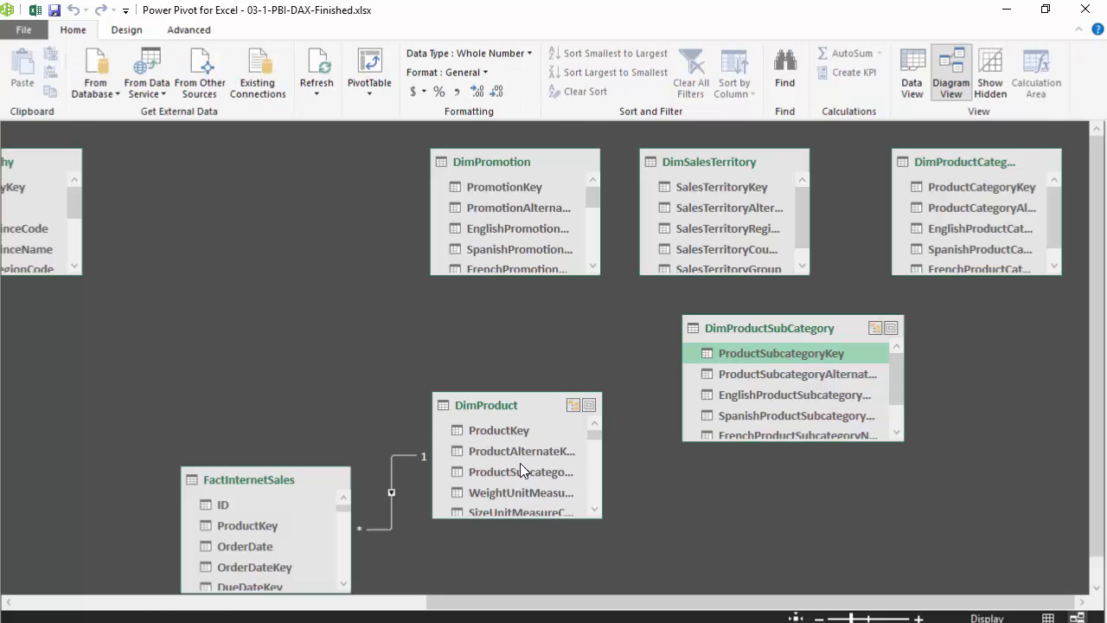
{"action": "left_click_drag", "start_coordinate": [601, 471], "coordinate": [657, 482]}
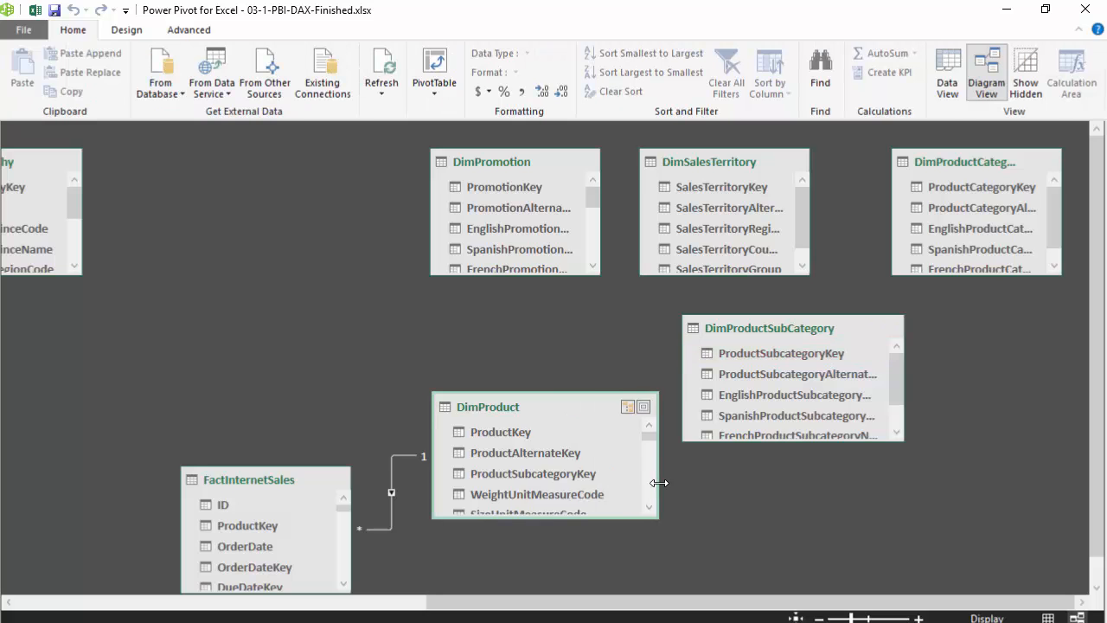
{"action": "left_click_drag", "start_coordinate": [781, 353], "coordinate": [580, 474]}
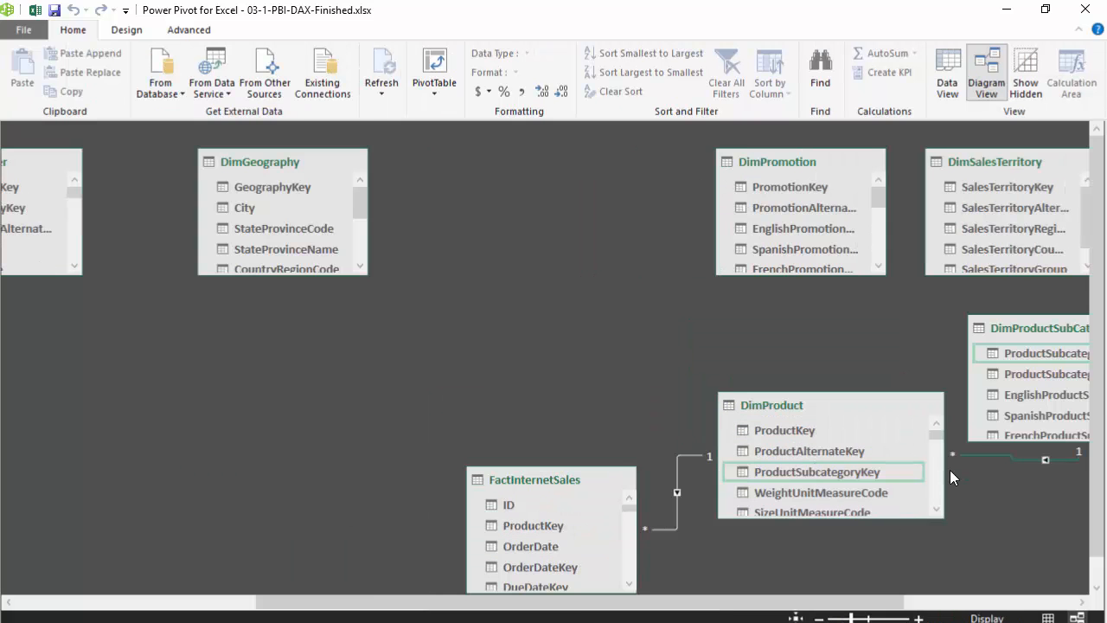
Narrow the DimProduct and DimProductSubCategory tables and shift DimProductSubCategory slightly closer to DimProduct.
{"action": "left_click_drag", "start_coordinate": [939, 471], "coordinate": [872, 470]}
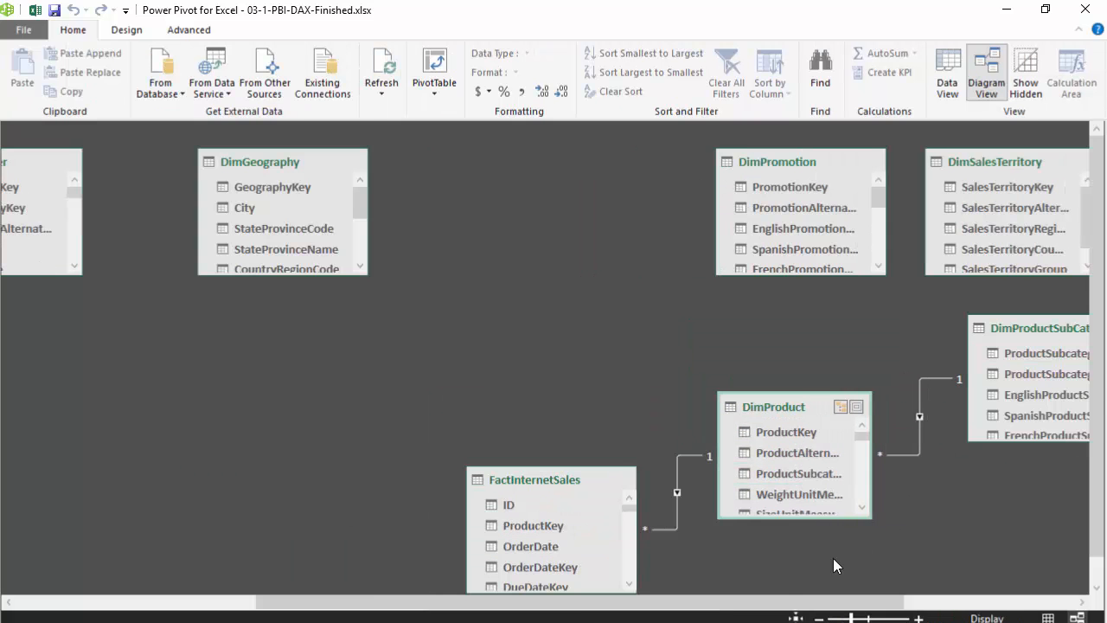
{"action": "left_click_drag", "start_coordinate": [814, 602], "coordinate": [939, 603]}
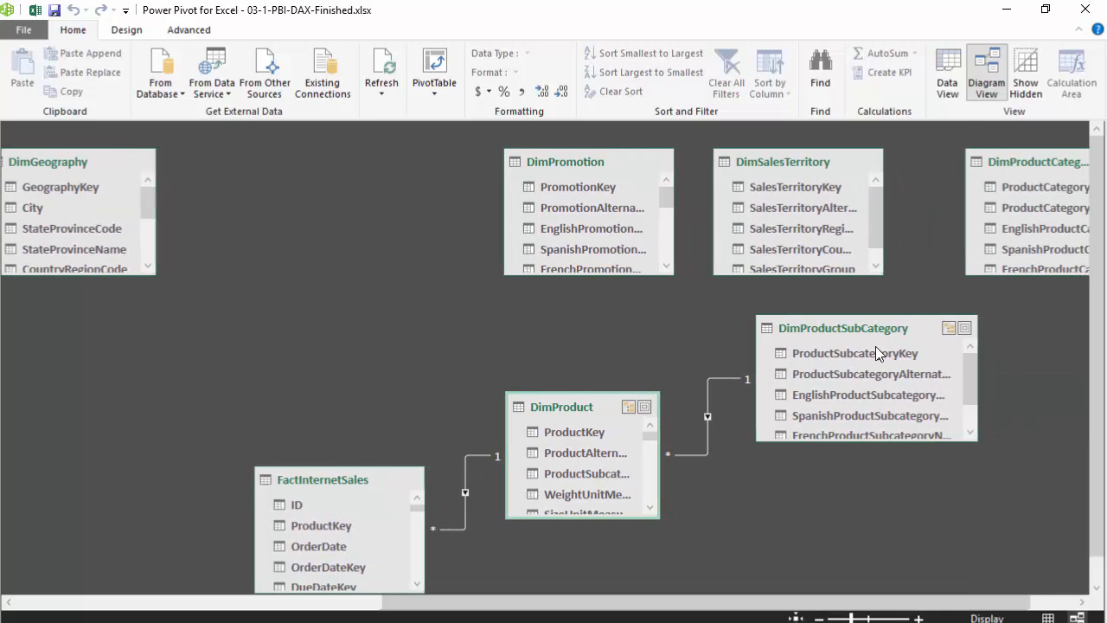
{"action": "left_click_drag", "start_coordinate": [865, 324], "coordinate": [836, 320]}
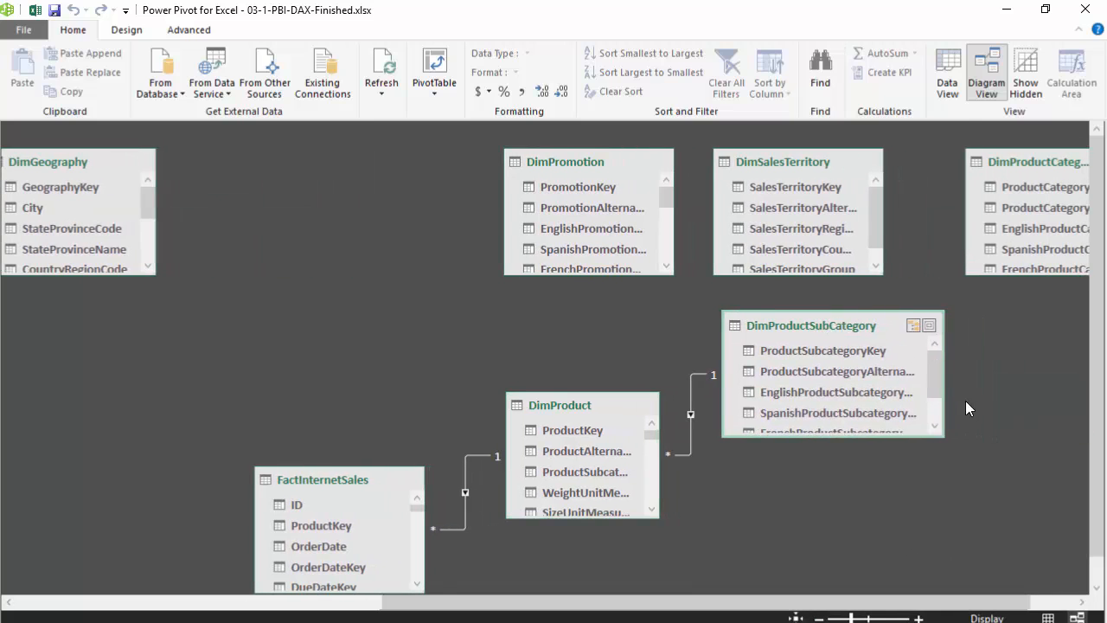
{"action": "left_click_drag", "start_coordinate": [949, 411], "coordinate": [918, 412]}
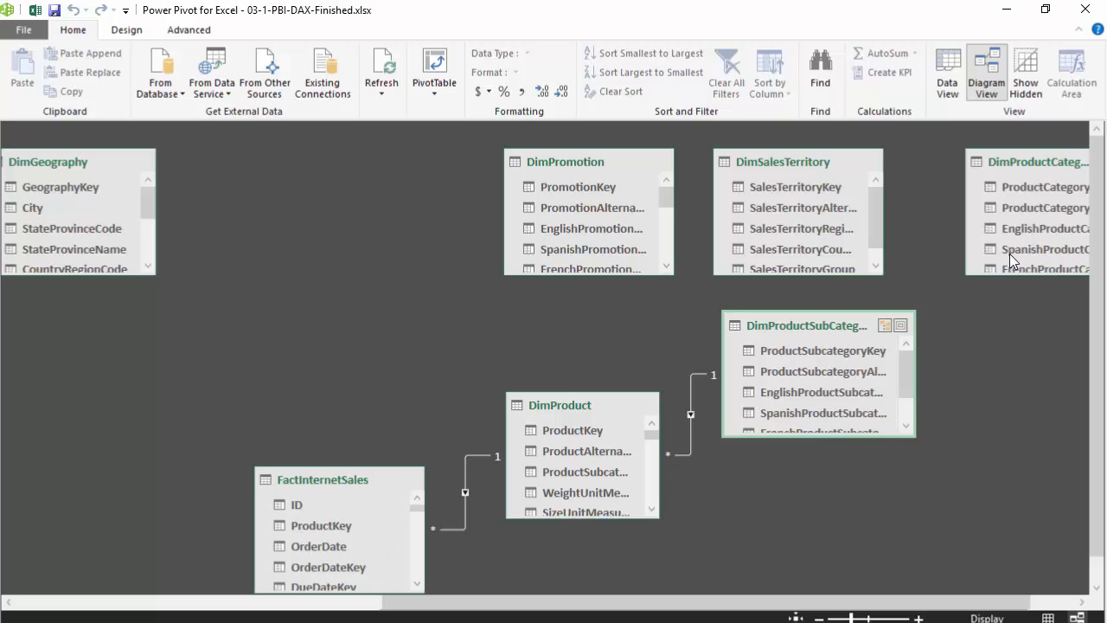
Relate ProductCategoryKey in DimProductCategory to ProductCategoryKey in DimProductSubCategory.
{"action": "left_click_drag", "start_coordinate": [991, 603], "coordinate": [1073, 619]}
{"action": "left_click", "coordinate": [976, 189]}
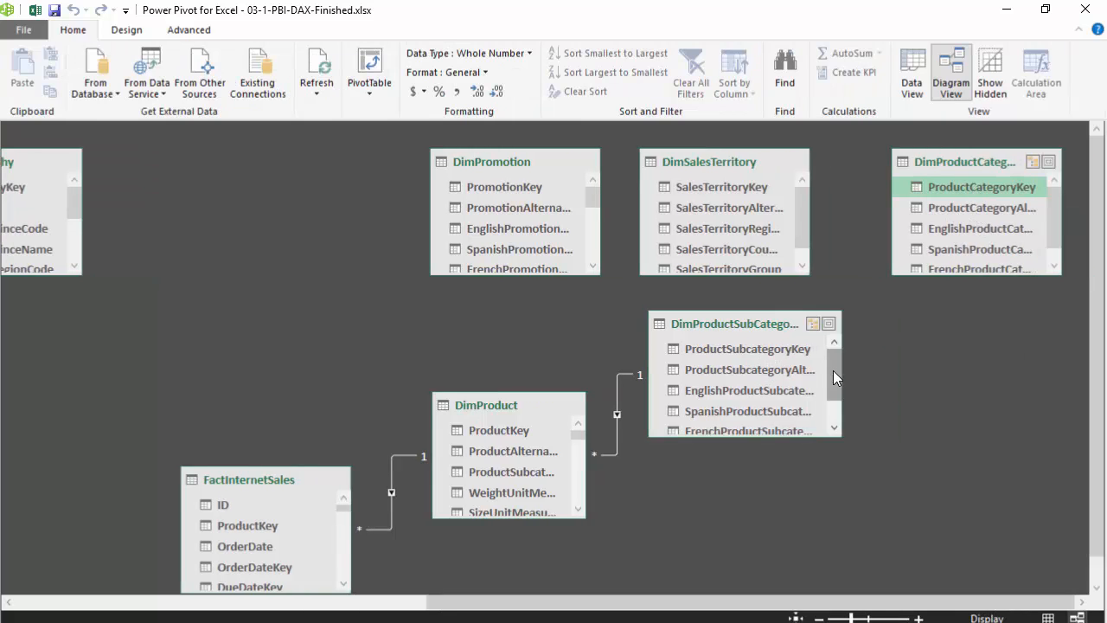
{"action": "left_click_drag", "start_coordinate": [833, 371], "coordinate": [840, 393]}
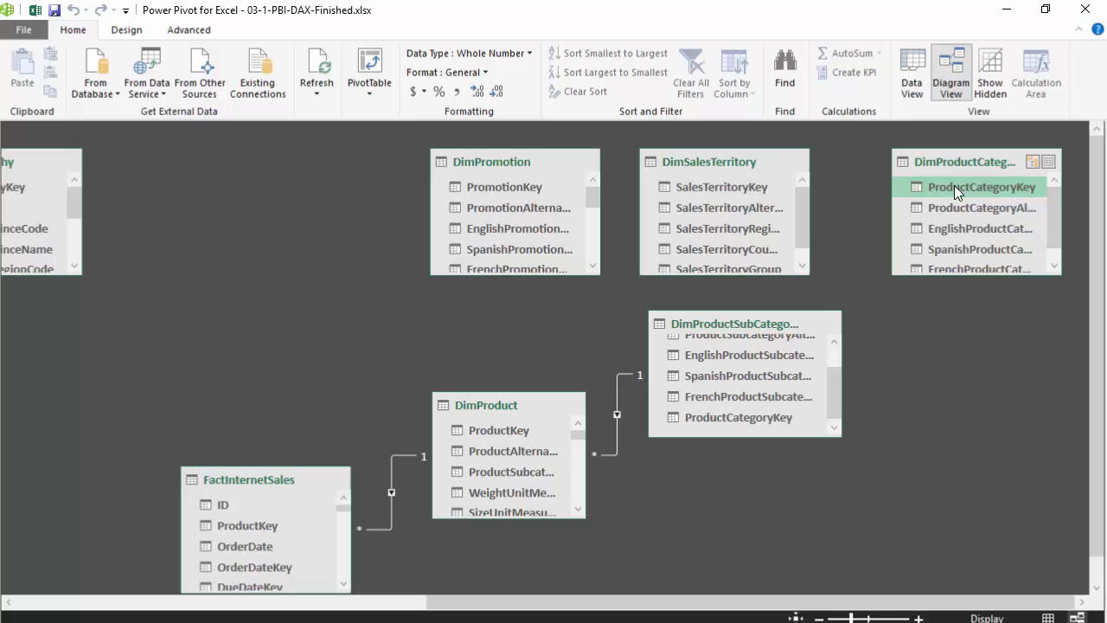
{"action": "left_click_drag", "start_coordinate": [955, 185], "coordinate": [772, 423]}
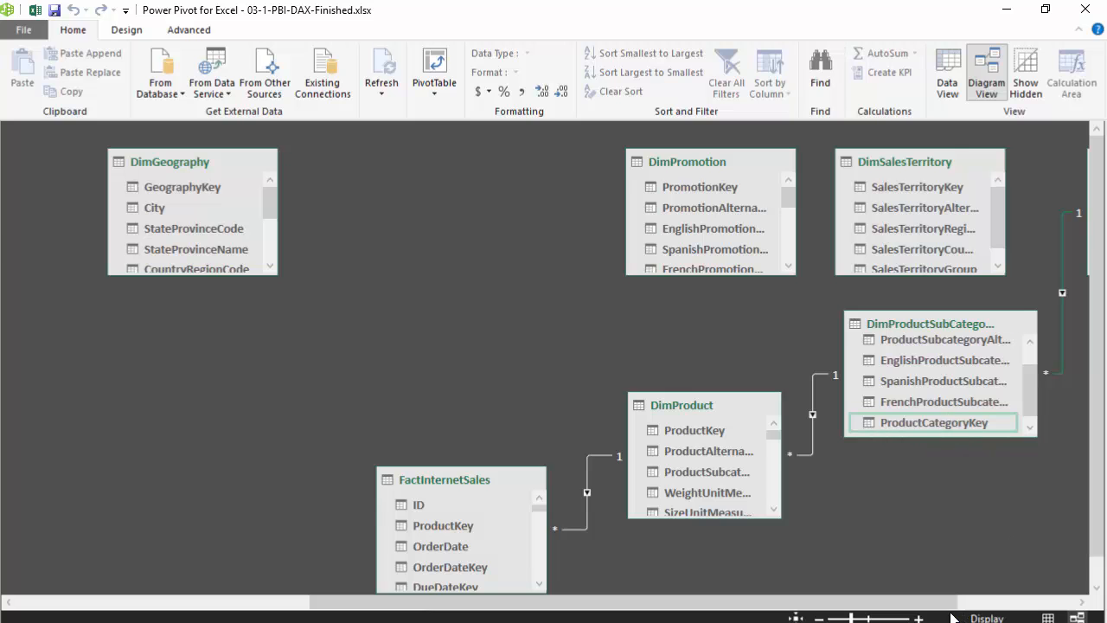
{"action": "left_click_drag", "start_coordinate": [949, 603], "coordinate": [1038, 599]}
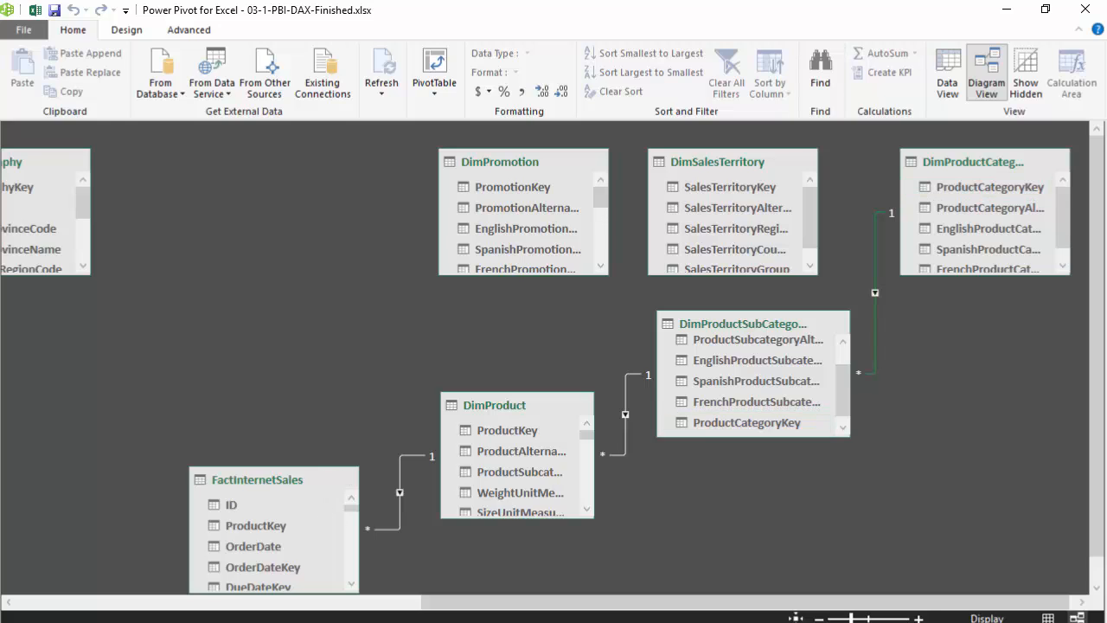
Move DimCustomer beside FactInternetSales and relate its CustomerKey to CustomerKey in FactInternetSales.
{"action": "left_click_drag", "start_coordinate": [823, 606], "coordinate": [506, 604]}
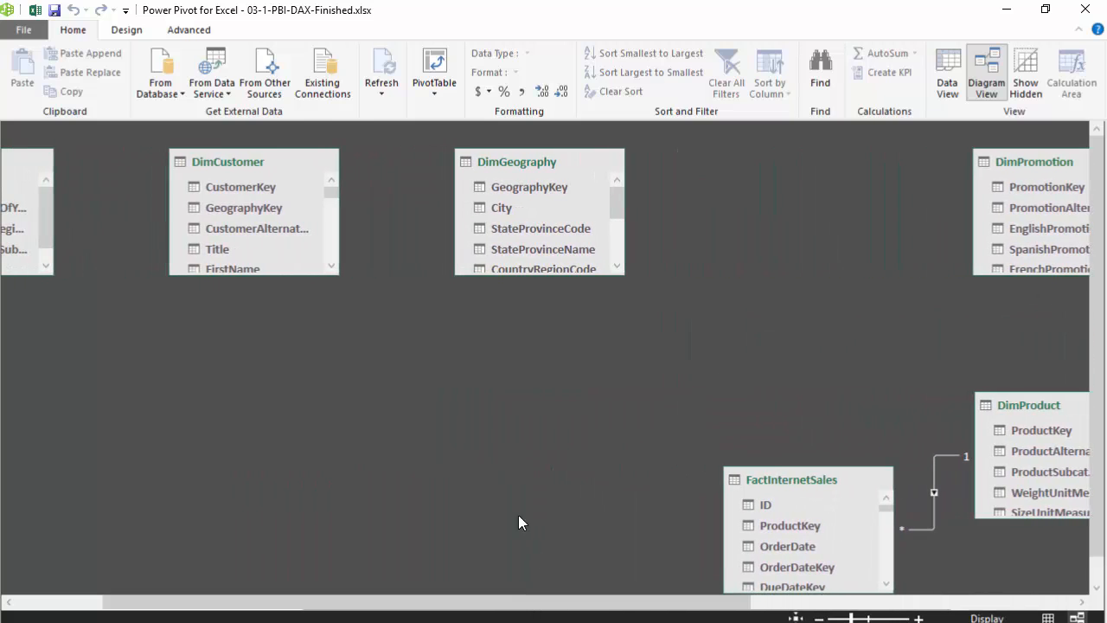
{"action": "left_click_drag", "start_coordinate": [236, 159], "coordinate": [532, 403]}
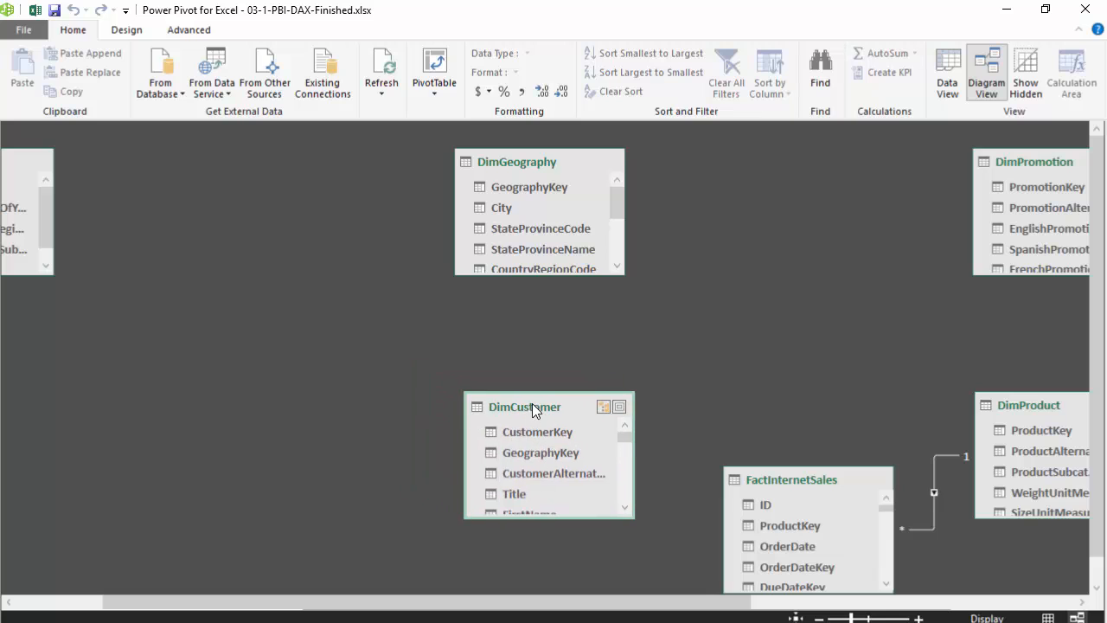
{"action": "scroll", "coordinate": [823, 546], "scroll_direction": "down", "scroll_amount": 2}
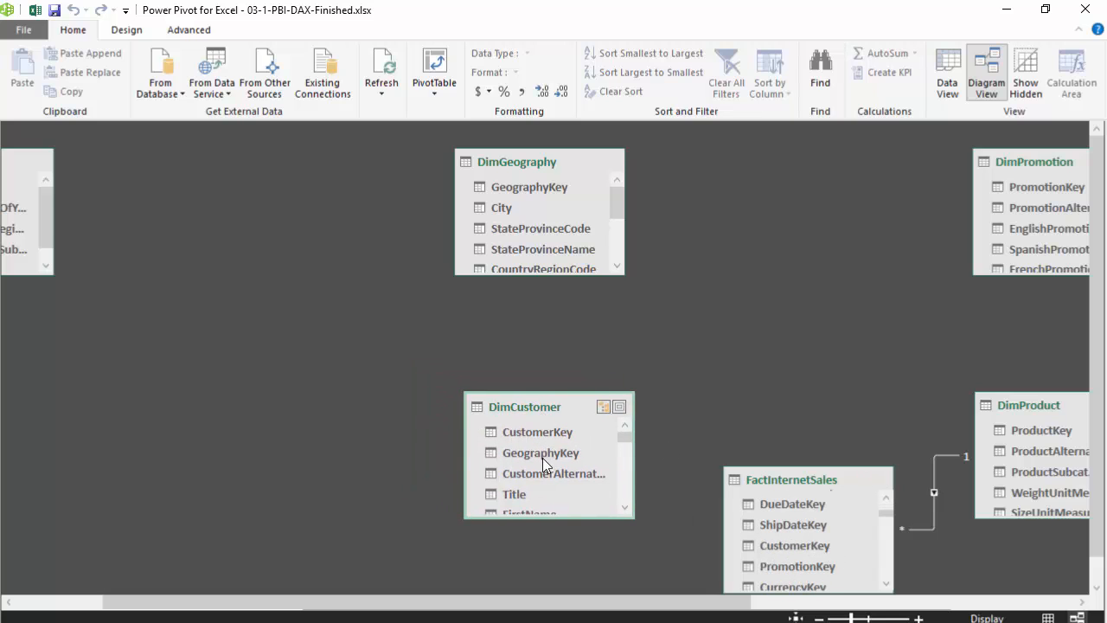
{"action": "left_click_drag", "start_coordinate": [532, 437], "coordinate": [765, 548]}
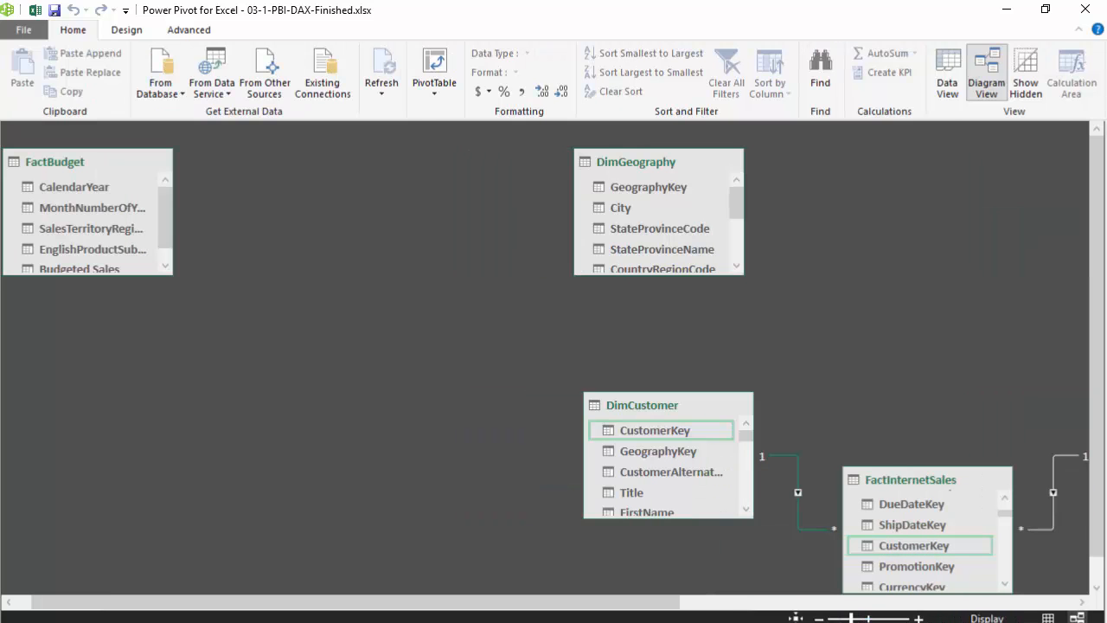
Move DimGeography to the upper left of DimCustomer and relate the two tables on GeographyKey.
{"action": "left_click_drag", "start_coordinate": [636, 157], "coordinate": [378, 282]}
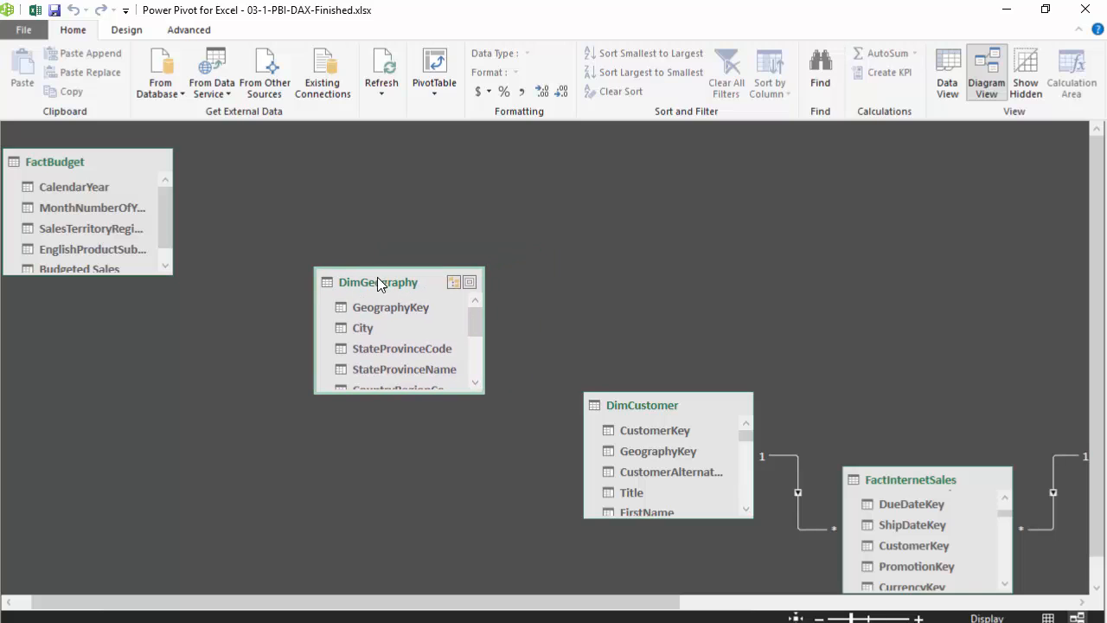
{"action": "left_click", "coordinate": [397, 316]}
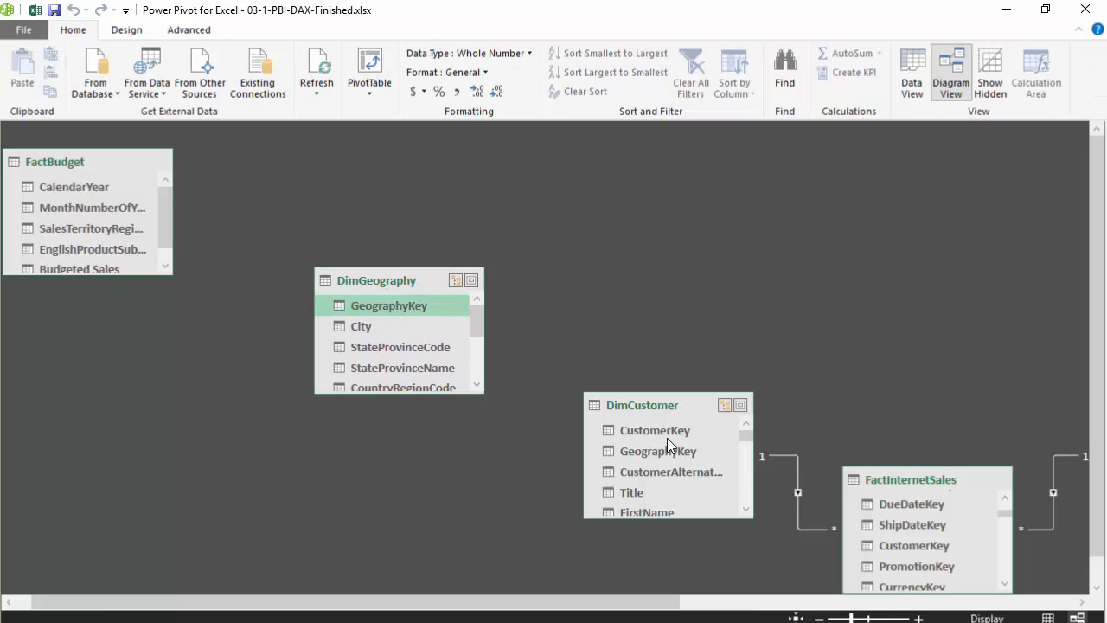
{"action": "mouse_move", "coordinate": [403, 305]}
{"action": "left_mouse_down"}
{"action": "mouse_move", "coordinate": [614, 452]}
{"action": "mouse_move", "coordinate": [644, 451]}
{"action": "left_mouse_up"}
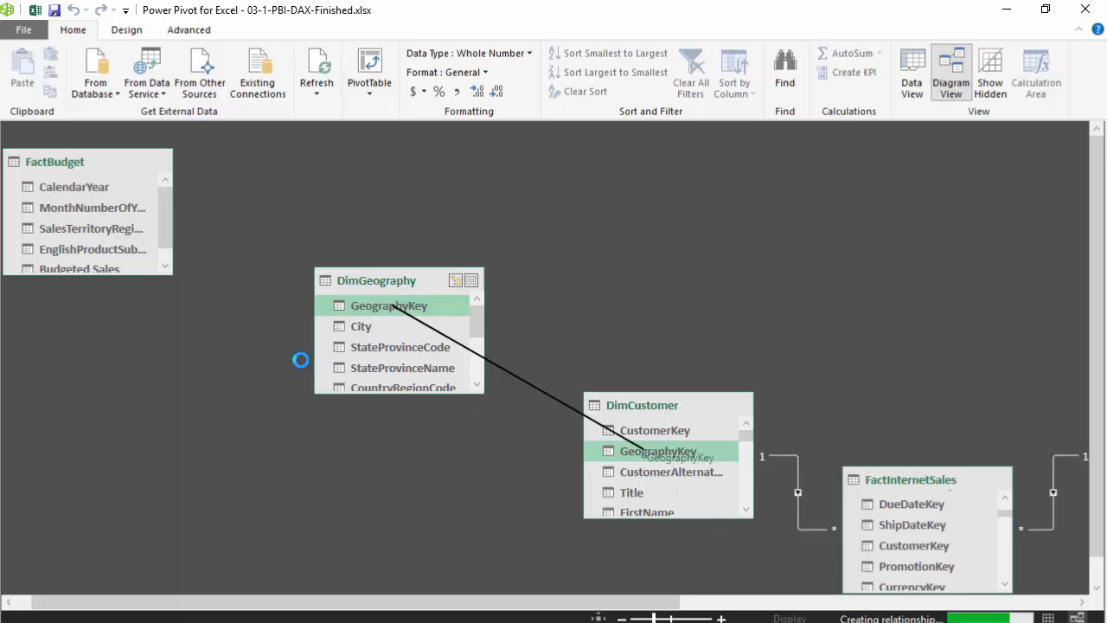
Place DimSalesTerritory between FactBudget and DimGeography, shifting FactBudget sideways and DimGeography down to make room.
{"action": "left_click_drag", "start_coordinate": [79, 162], "coordinate": [116, 163]}
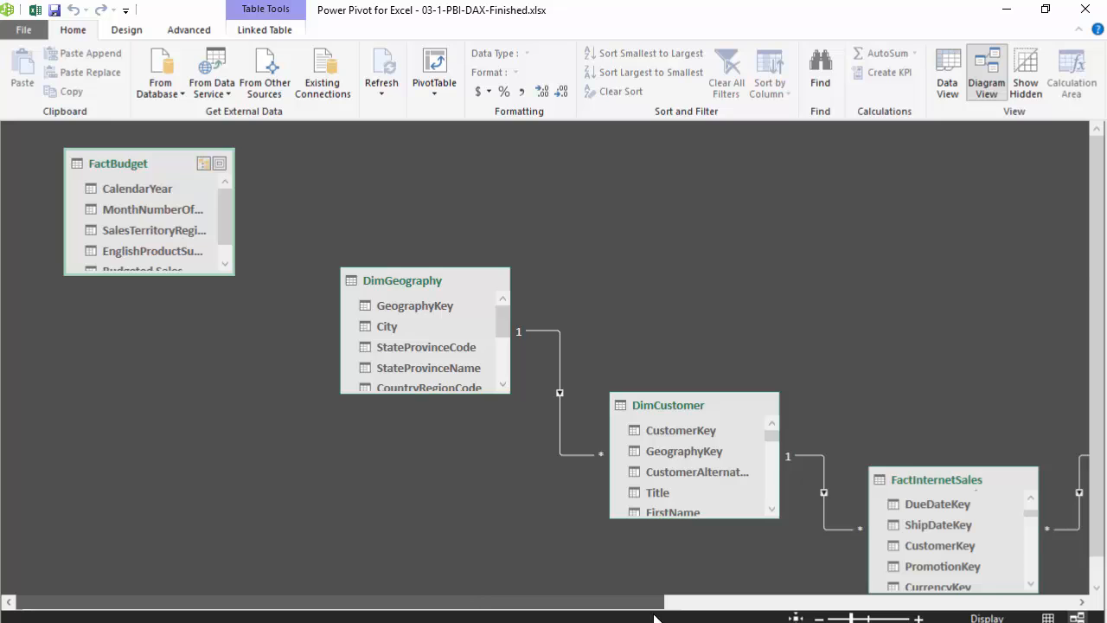
{"action": "left_click_drag", "start_coordinate": [657, 604], "coordinate": [995, 604]}
{"action": "left_click_drag", "start_coordinate": [921, 601], "coordinate": [975, 580]}
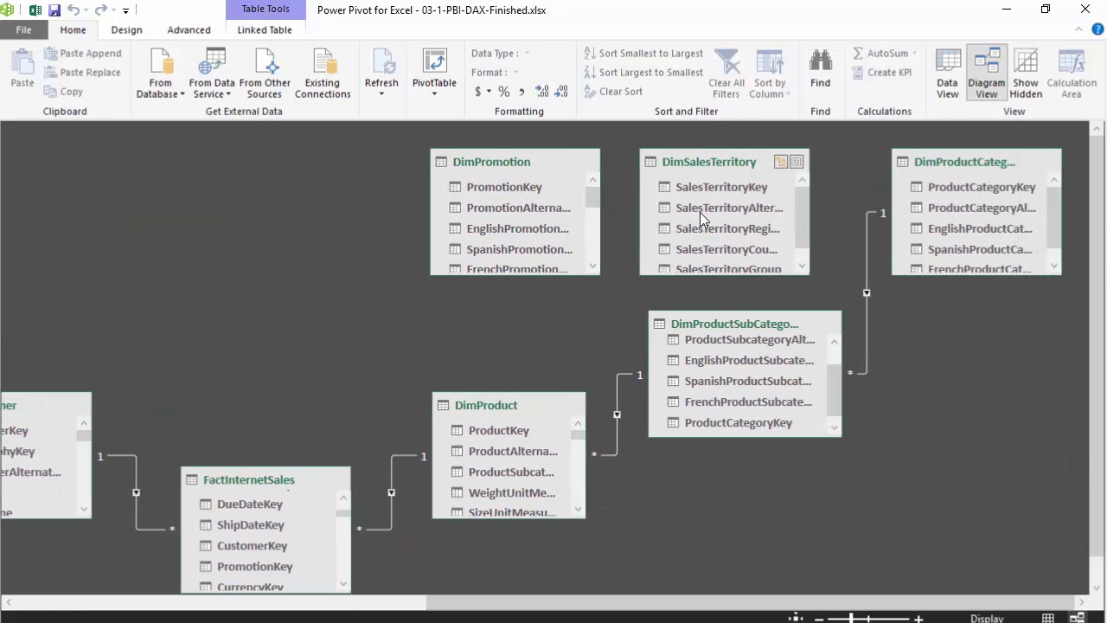
{"action": "left_click_drag", "start_coordinate": [707, 161], "coordinate": [148, 194]}
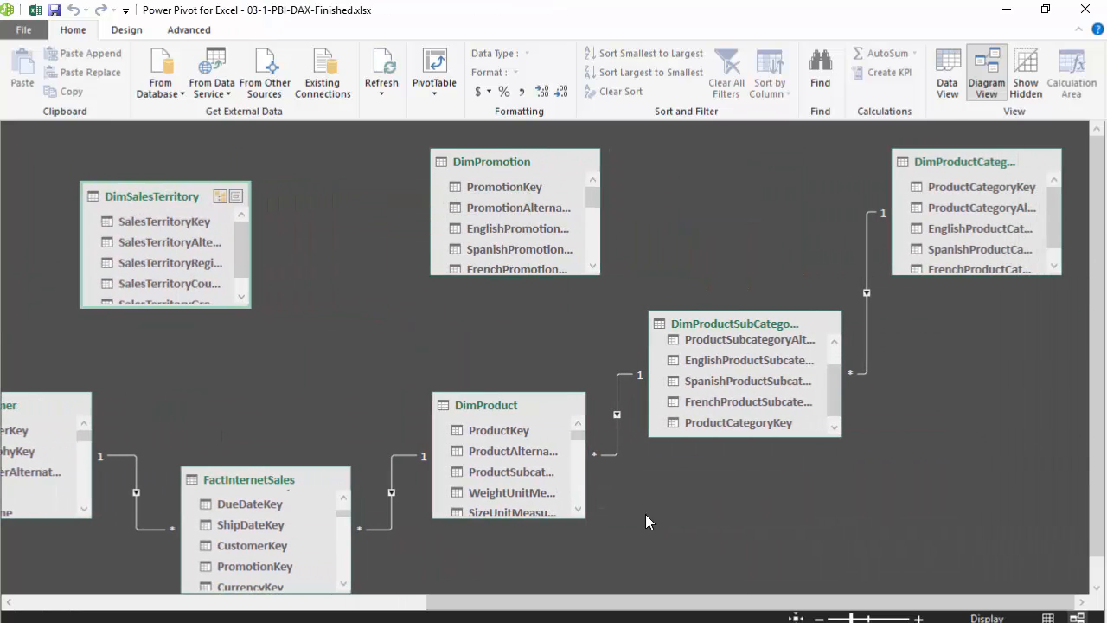
{"action": "left_click_drag", "start_coordinate": [699, 604], "coordinate": [247, 571]}
{"action": "left_click_drag", "start_coordinate": [117, 159], "coordinate": [59, 147]}
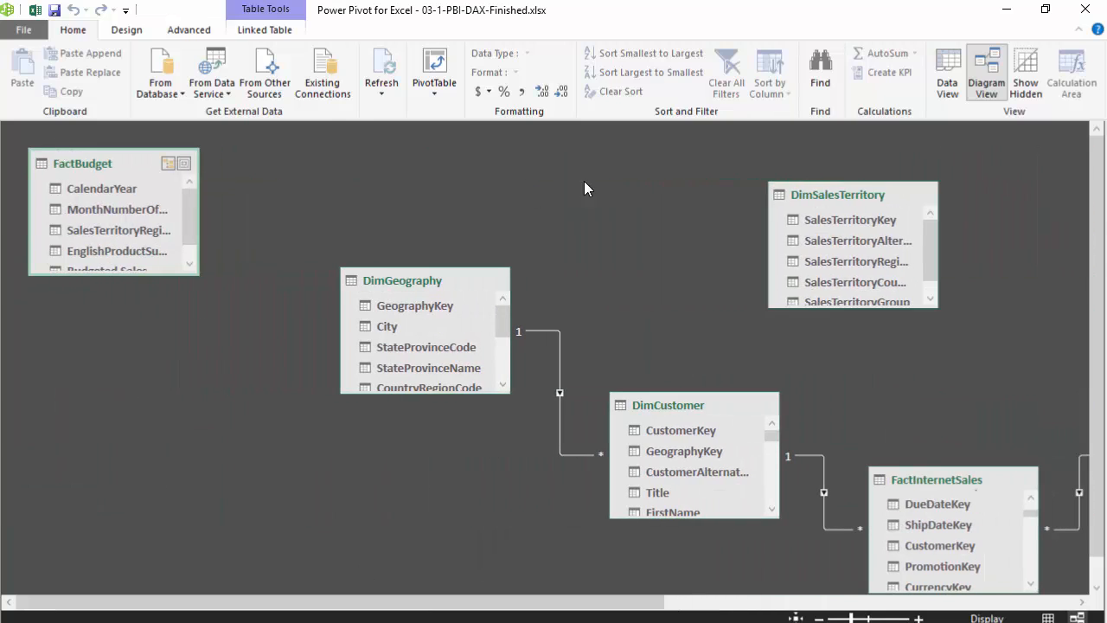
{"action": "left_click", "coordinate": [834, 194]}
{"action": "left_click_drag", "start_coordinate": [543, 170], "coordinate": [298, 143]}
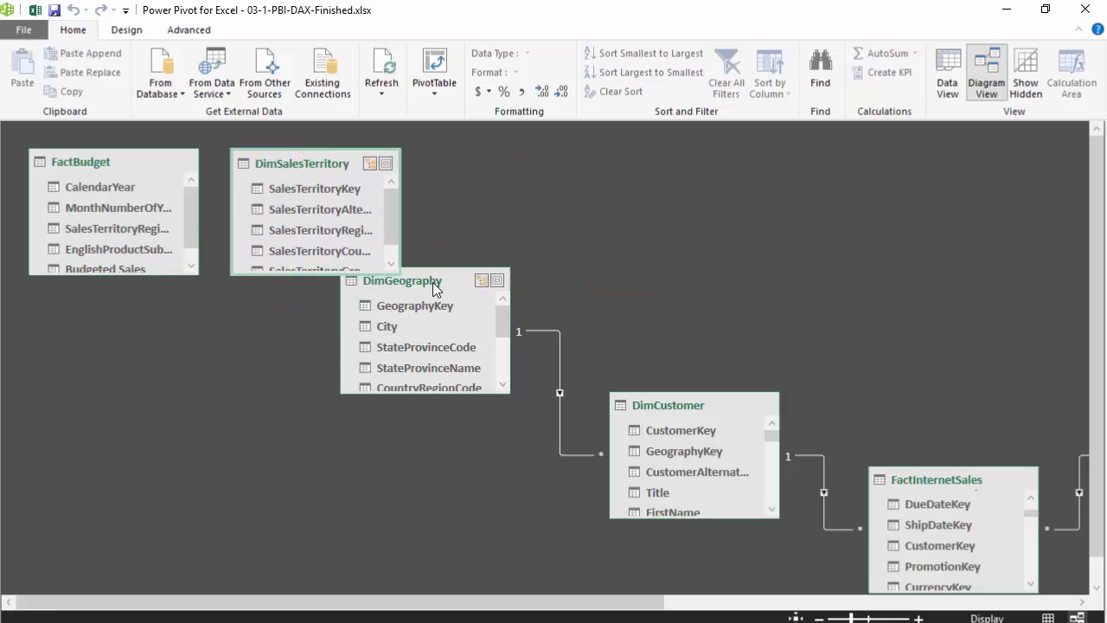
{"action": "left_click_drag", "start_coordinate": [433, 281], "coordinate": [455, 325]}
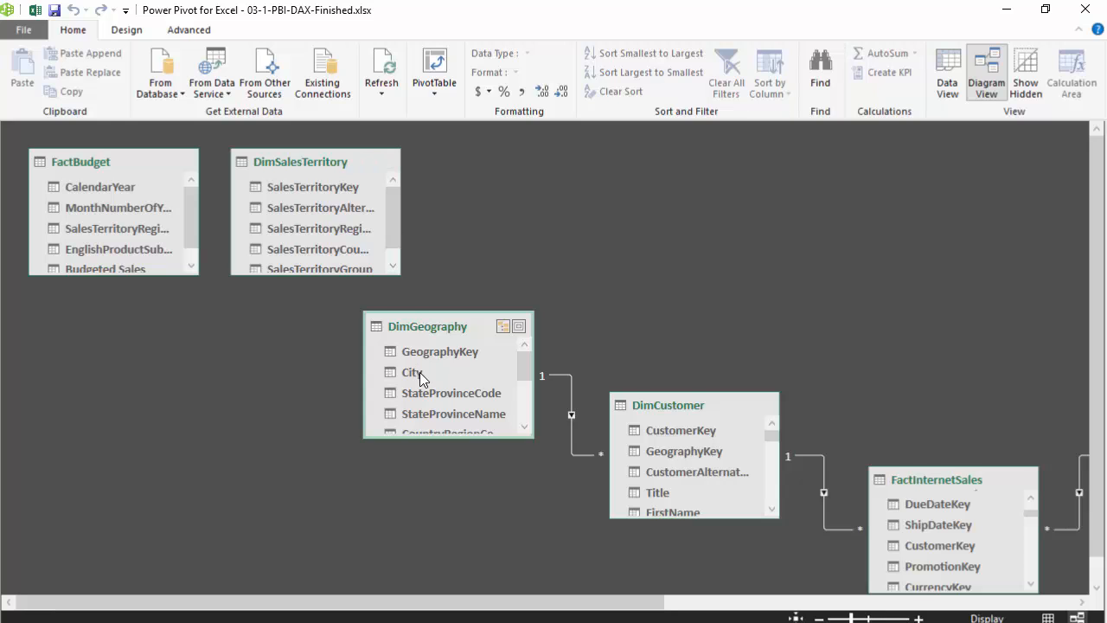
Relate SalesTerritoryKey in DimSalesTerritory to SalesTerritoryKey in DimGeography.
{"action": "scroll", "coordinate": [490, 362], "scroll_direction": "down", "scroll_amount": 2}
{"action": "scroll", "coordinate": [477, 359], "scroll_direction": "up", "scroll_amount": 2}
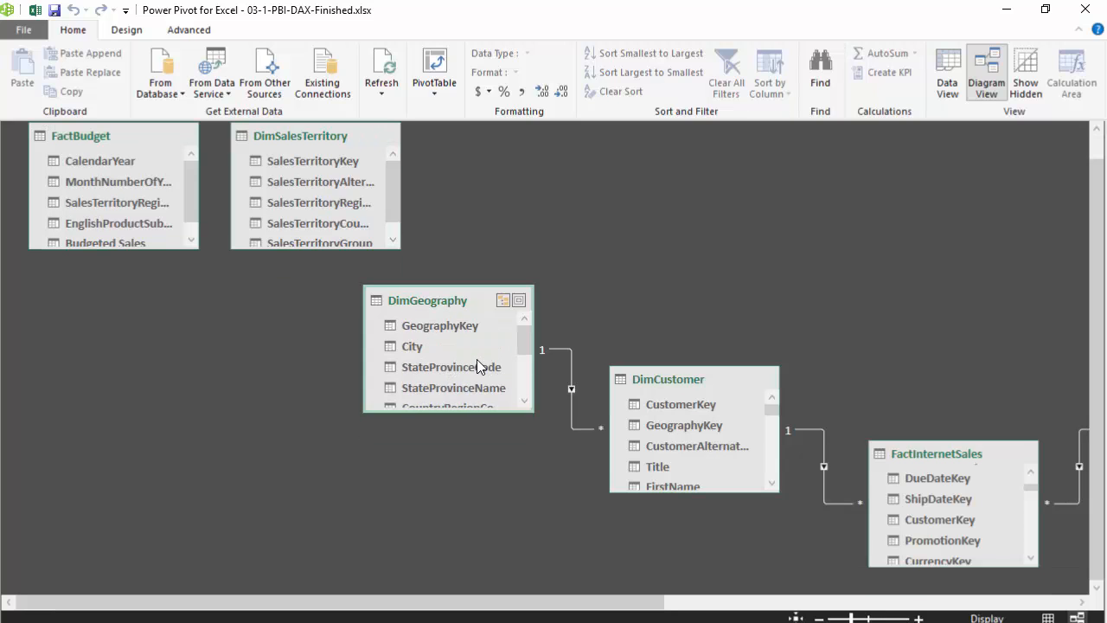
{"action": "scroll", "coordinate": [476, 362], "scroll_direction": "down", "scroll_amount": 5}
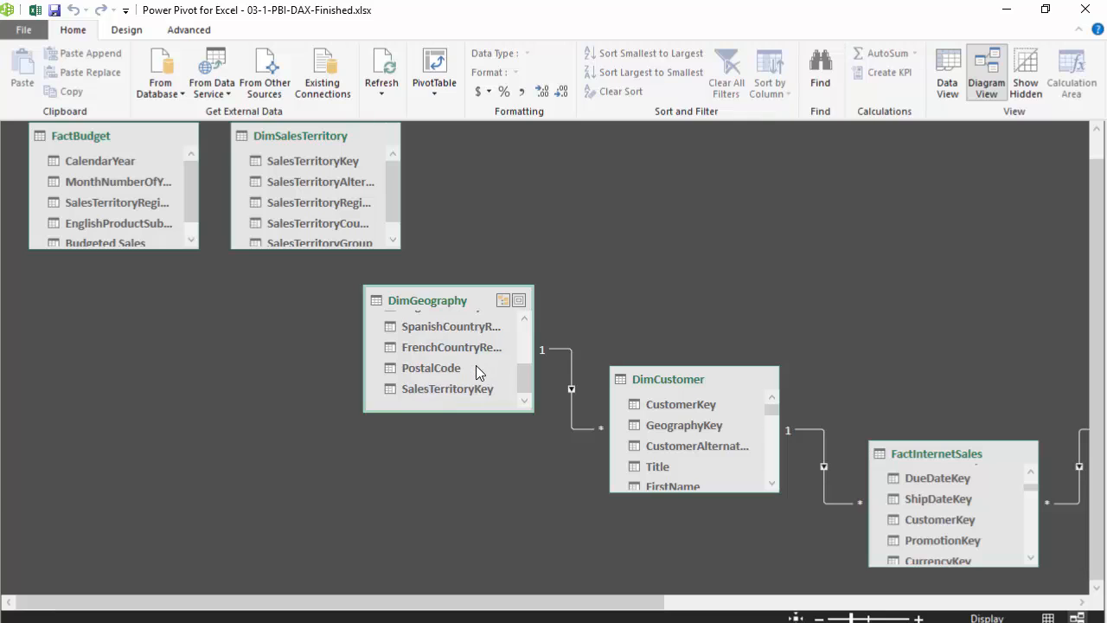
{"action": "left_click", "coordinate": [458, 392]}
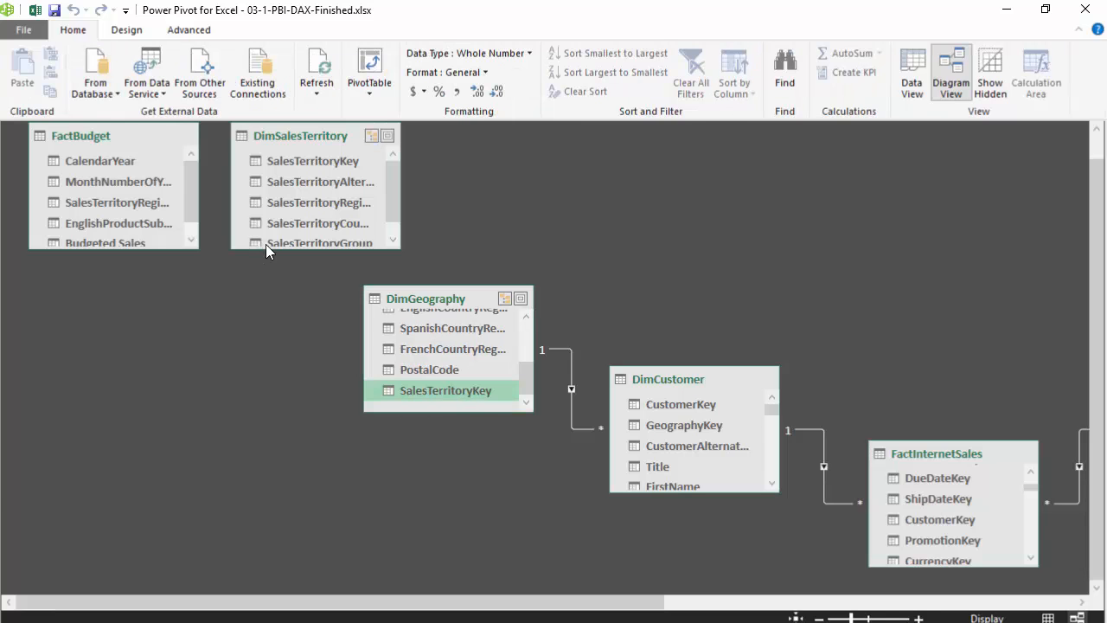
{"action": "left_click", "coordinate": [289, 161]}
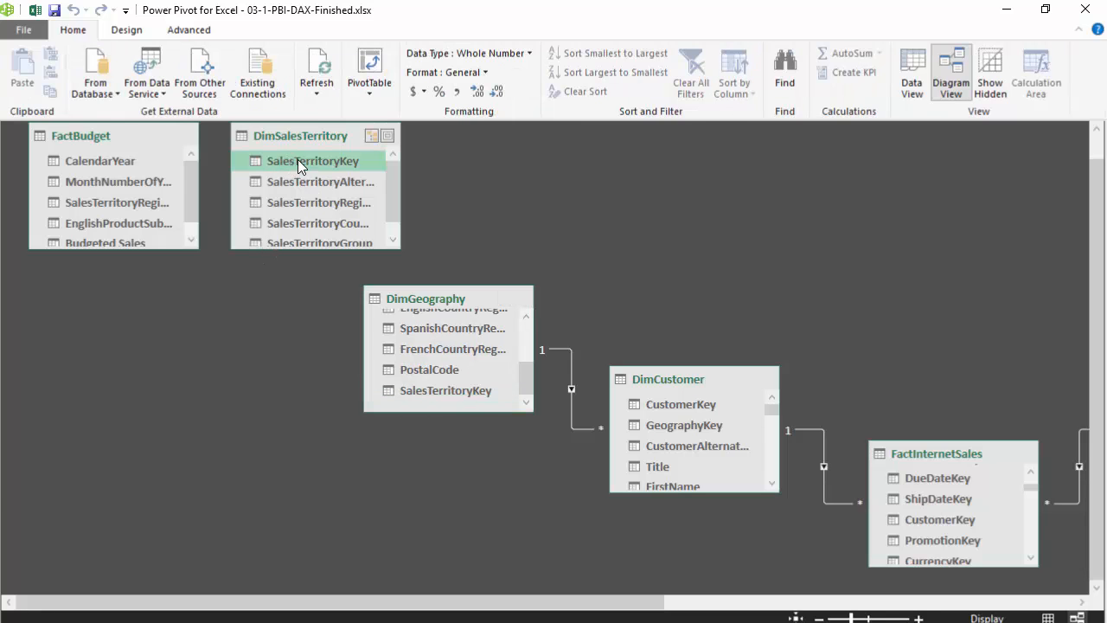
{"action": "left_click_drag", "start_coordinate": [298, 161], "coordinate": [432, 400]}
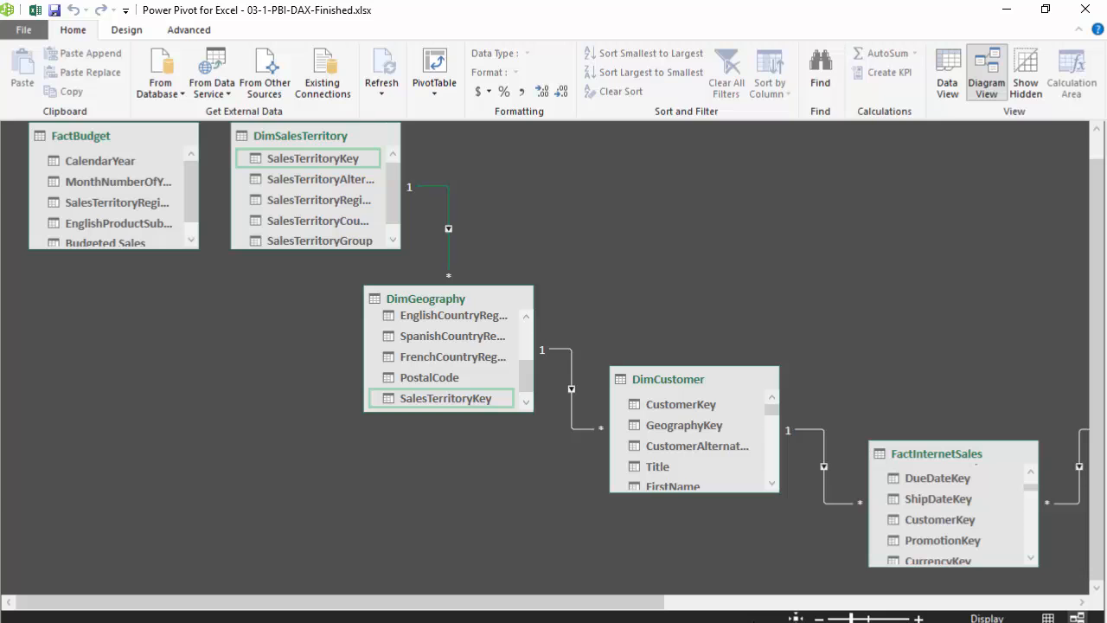
Move DimPromotion below DimProductSubCategory and relate its PromotionKey to PromotionKey in FactInternetSales.
{"action": "left_click_drag", "start_coordinate": [649, 606], "coordinate": [922, 606]}
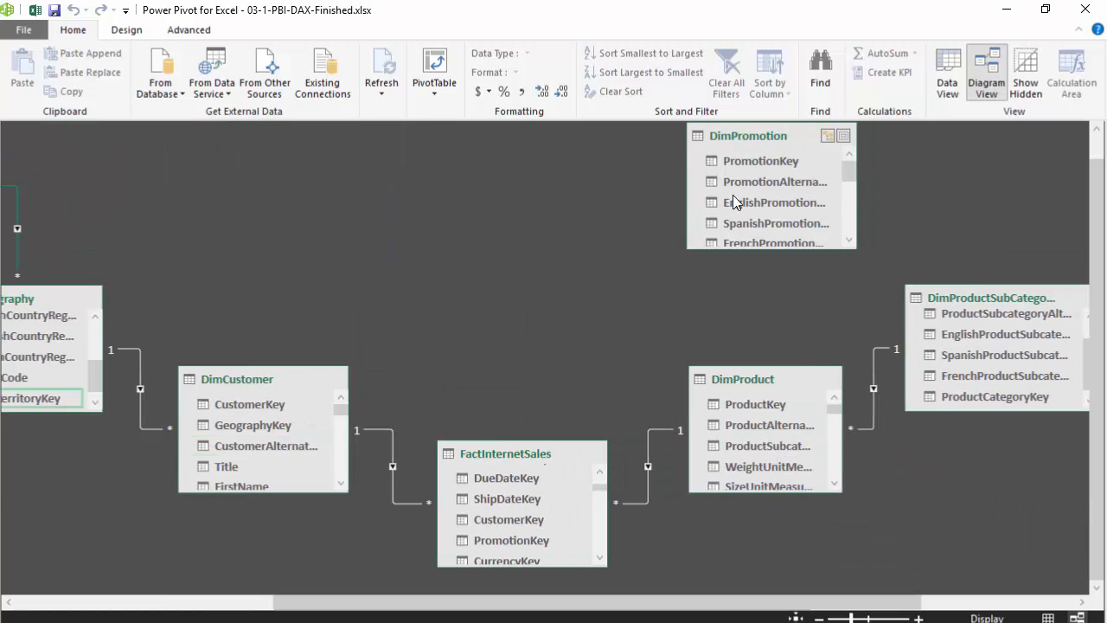
{"action": "left_click", "coordinate": [754, 134]}
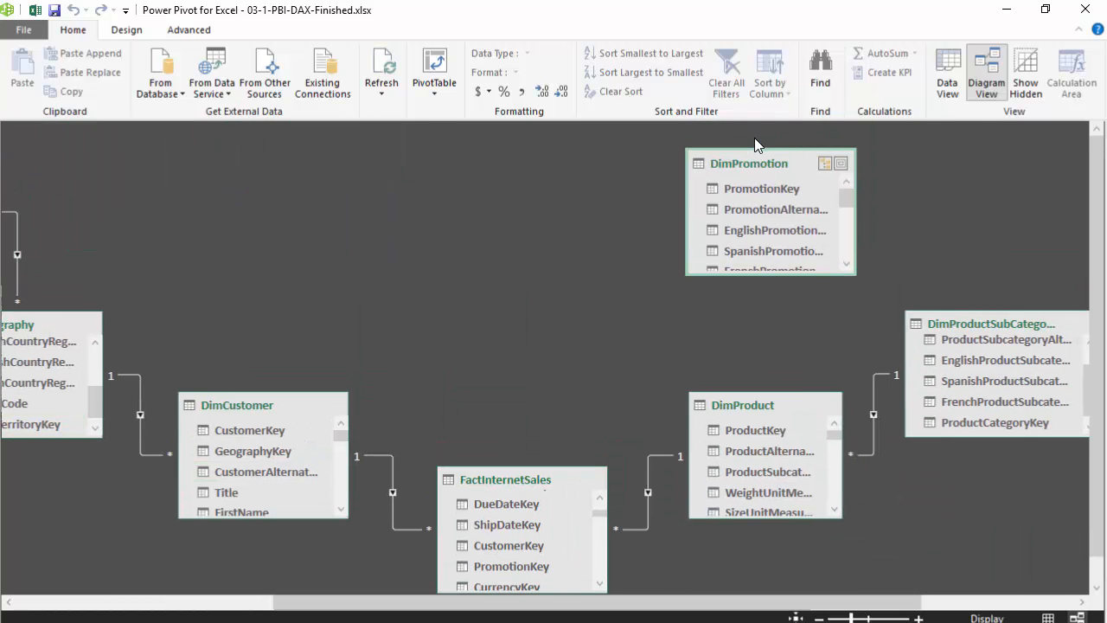
{"action": "left_click_drag", "start_coordinate": [761, 136], "coordinate": [975, 481]}
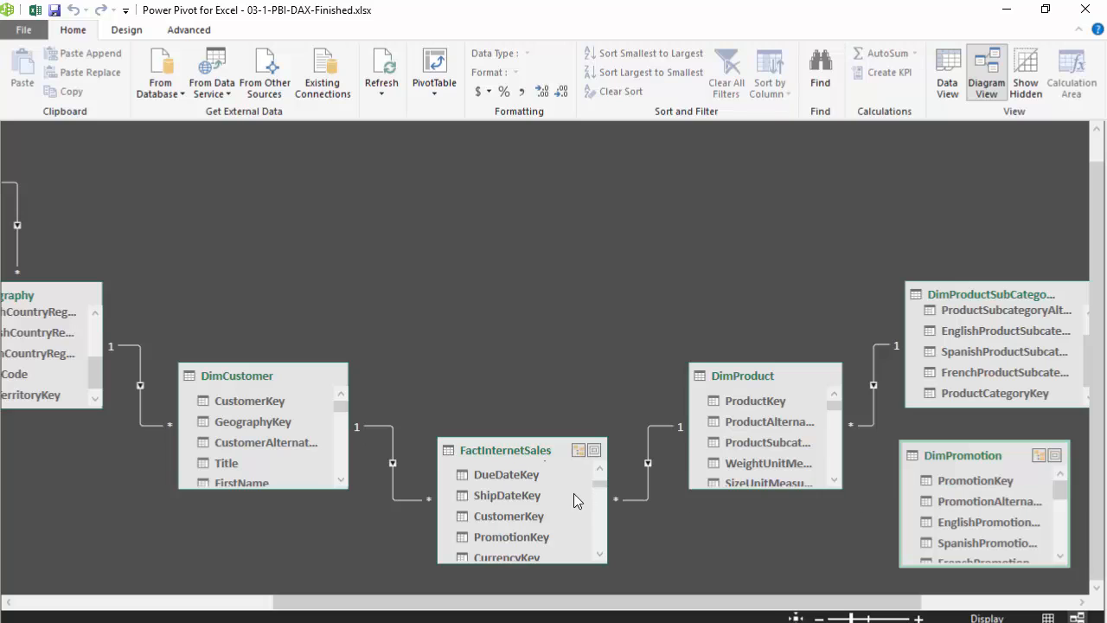
{"action": "left_click_drag", "start_coordinate": [975, 482], "coordinate": [537, 543]}
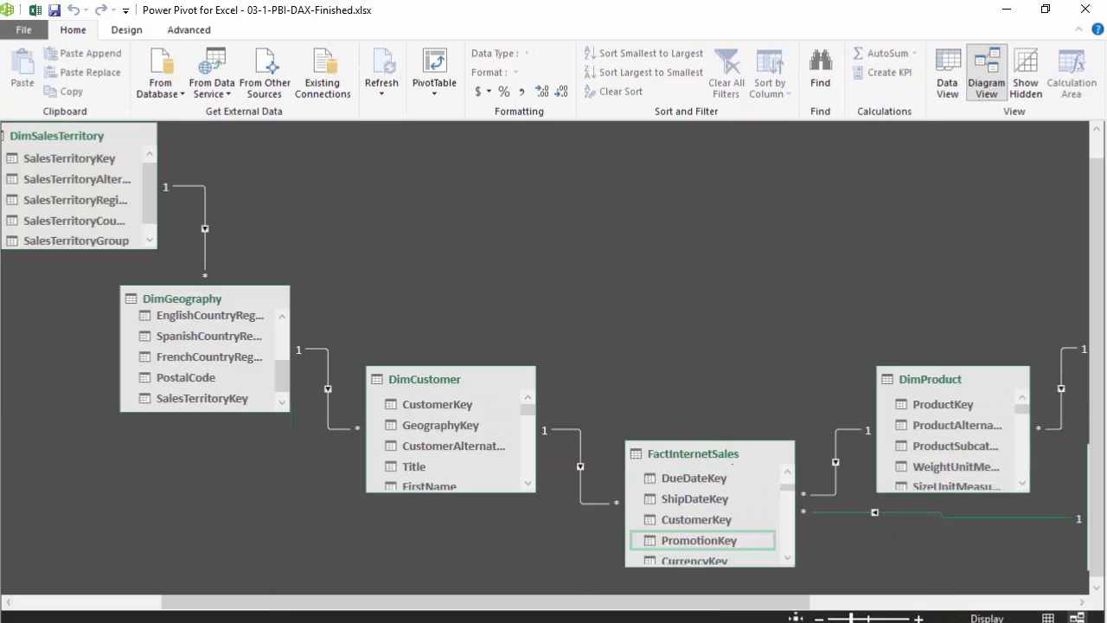
{"action": "left_click_drag", "start_coordinate": [744, 602], "coordinate": [589, 616]}
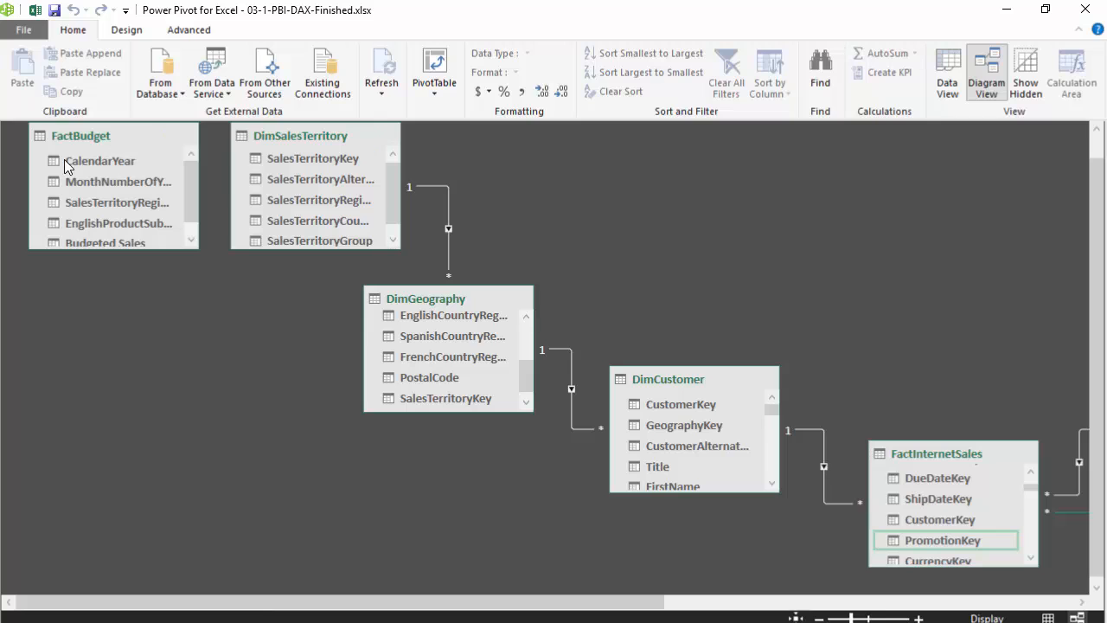
{"action": "left_click", "coordinate": [80, 134]}
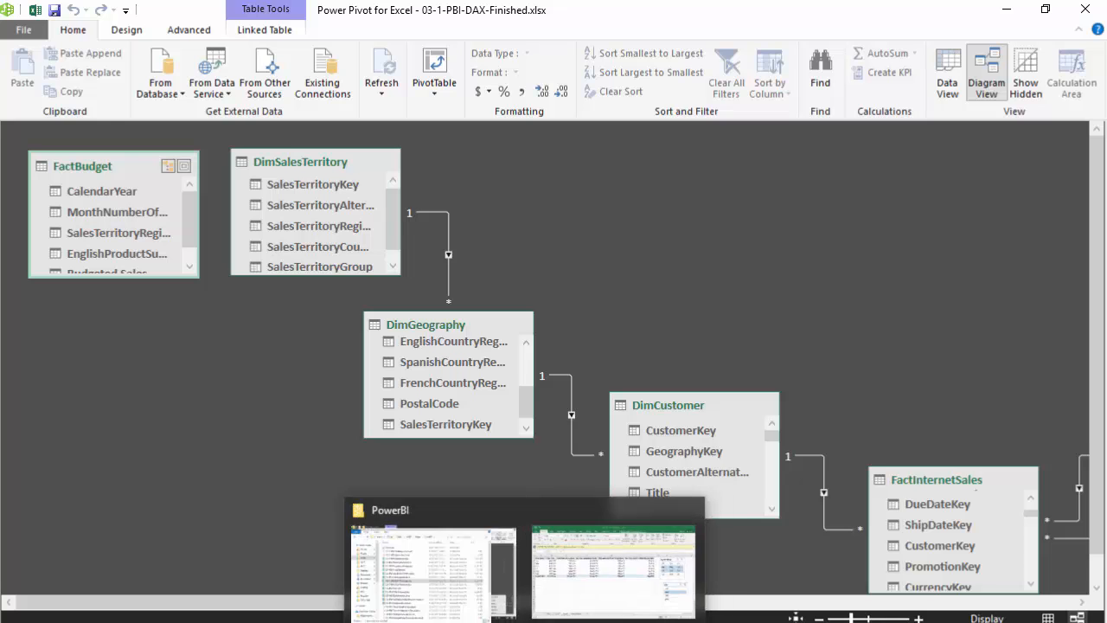
Switch to the PowerBI folder in File Explorer and open its DataFiles subfolder.
{"action": "left_click", "coordinate": [409, 519]}
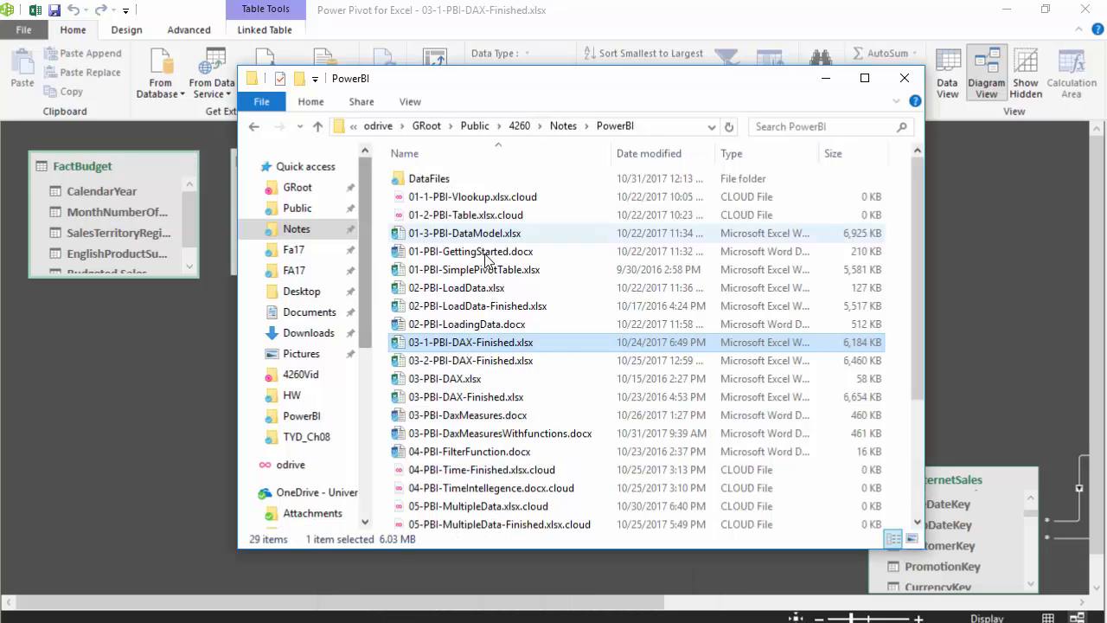
{"action": "scroll", "coordinate": [554, 415], "scroll_direction": "down", "scroll_amount": 1}
{"action": "scroll", "coordinate": [554, 415], "scroll_direction": "up", "scroll_amount": 1}
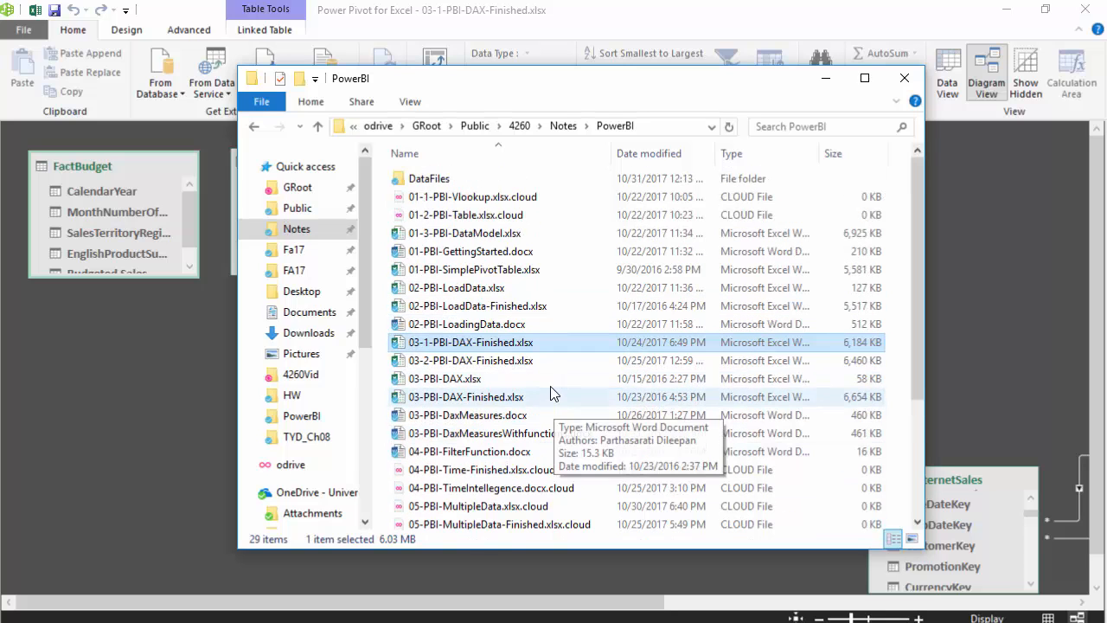
{"action": "double_click", "coordinate": [467, 178]}
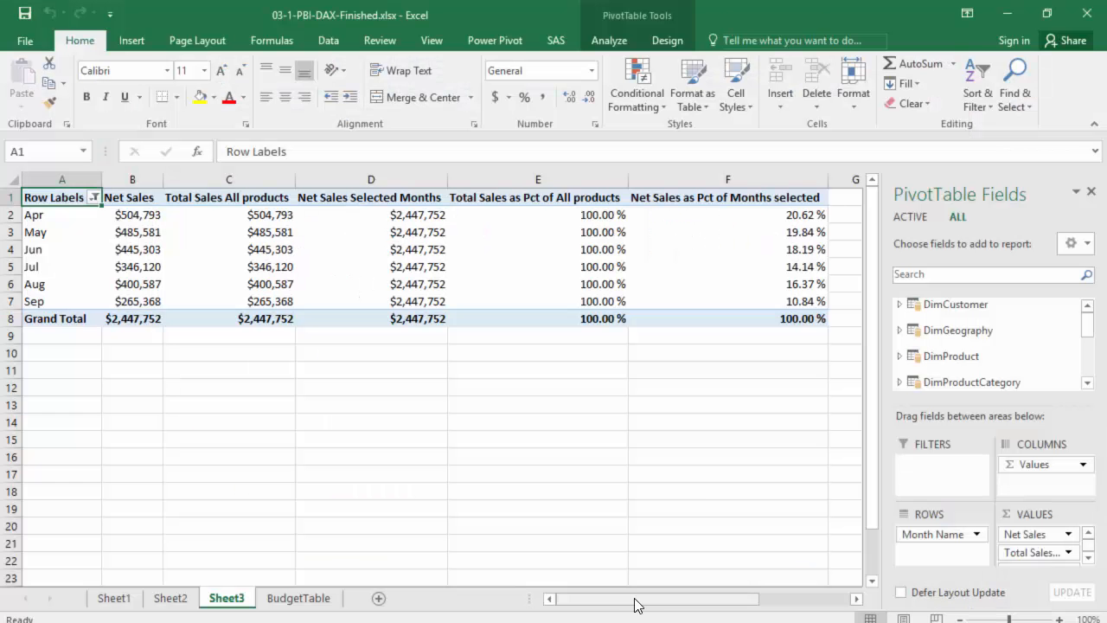
Open ForexRate.csv from the PowerBI DataFiles folder in Excel, listing all file types to find it.
{"action": "left_click", "coordinate": [620, 604]}
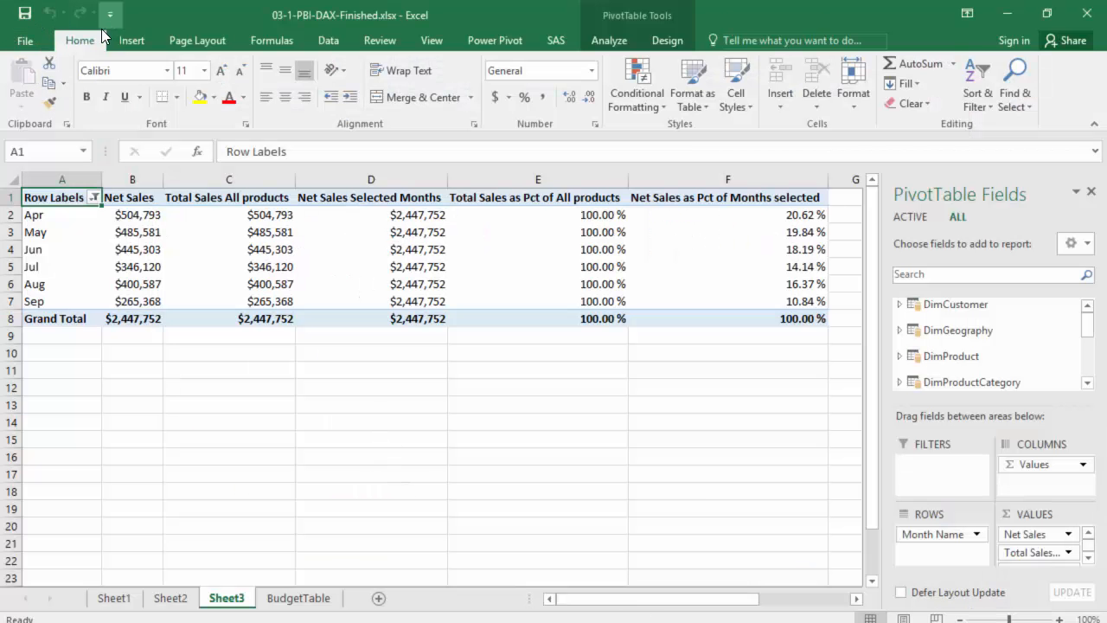
{"action": "left_click", "coordinate": [29, 40]}
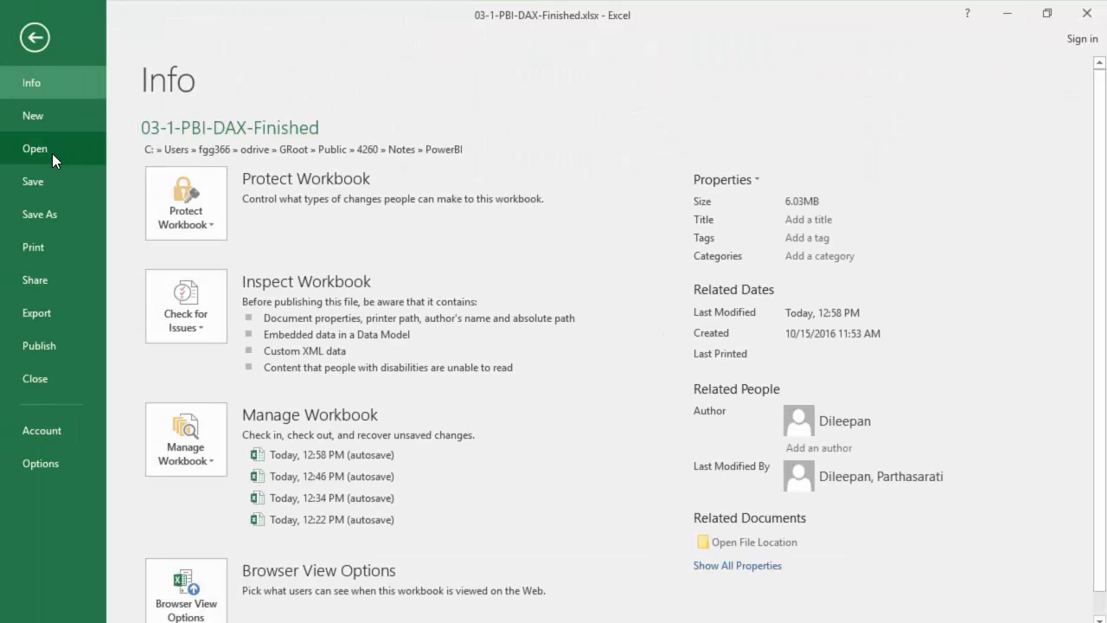
{"action": "left_click", "coordinate": [52, 154]}
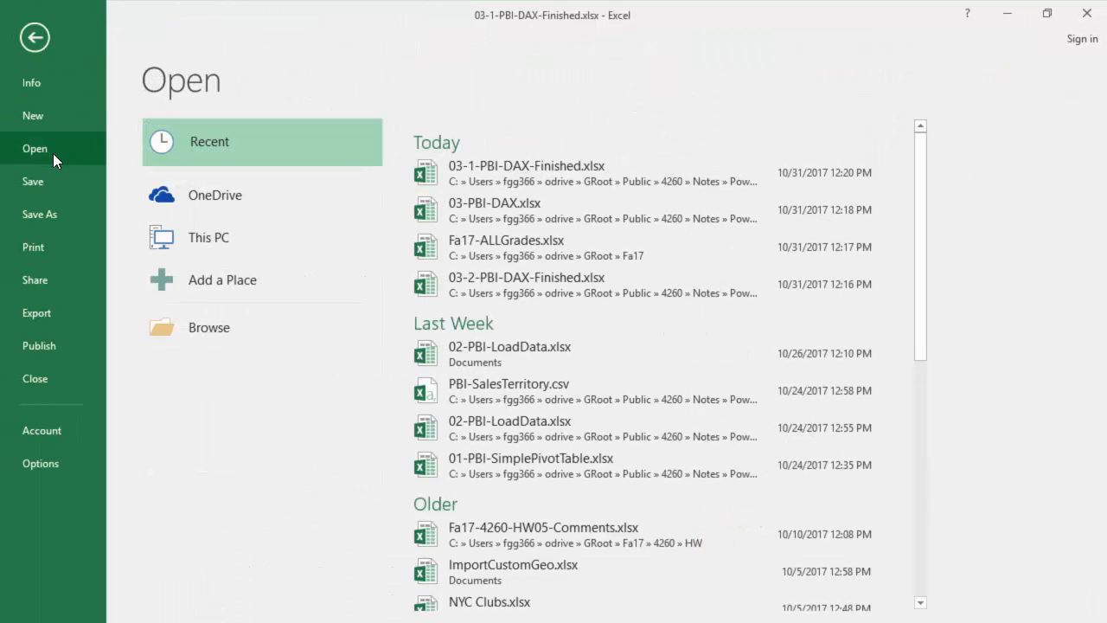
{"action": "left_click", "coordinate": [235, 323]}
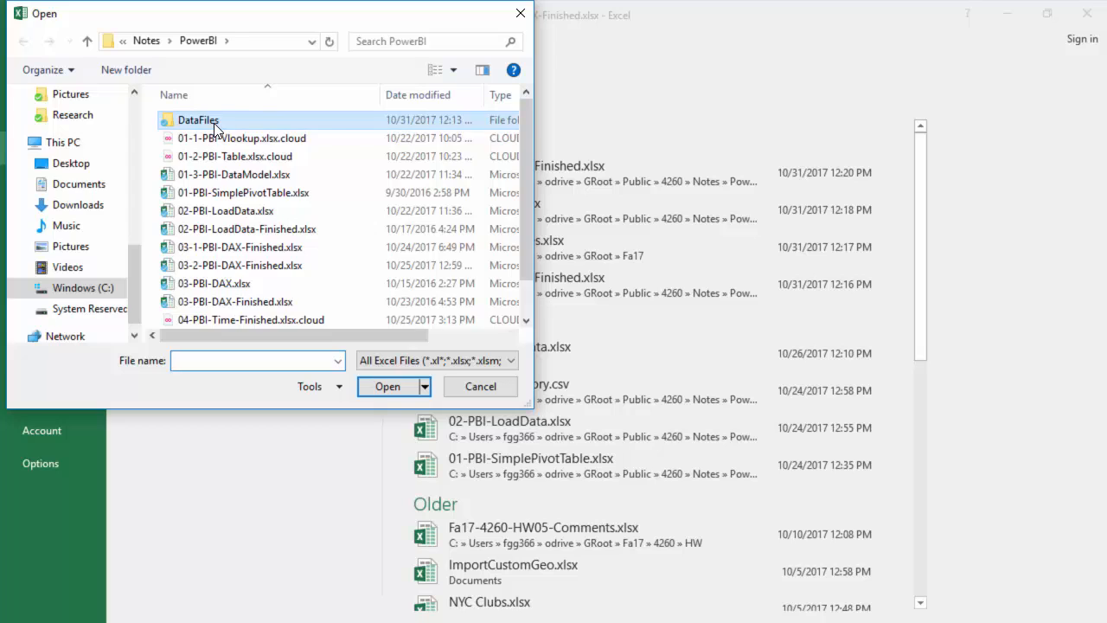
{"action": "double_click", "coordinate": [217, 123]}
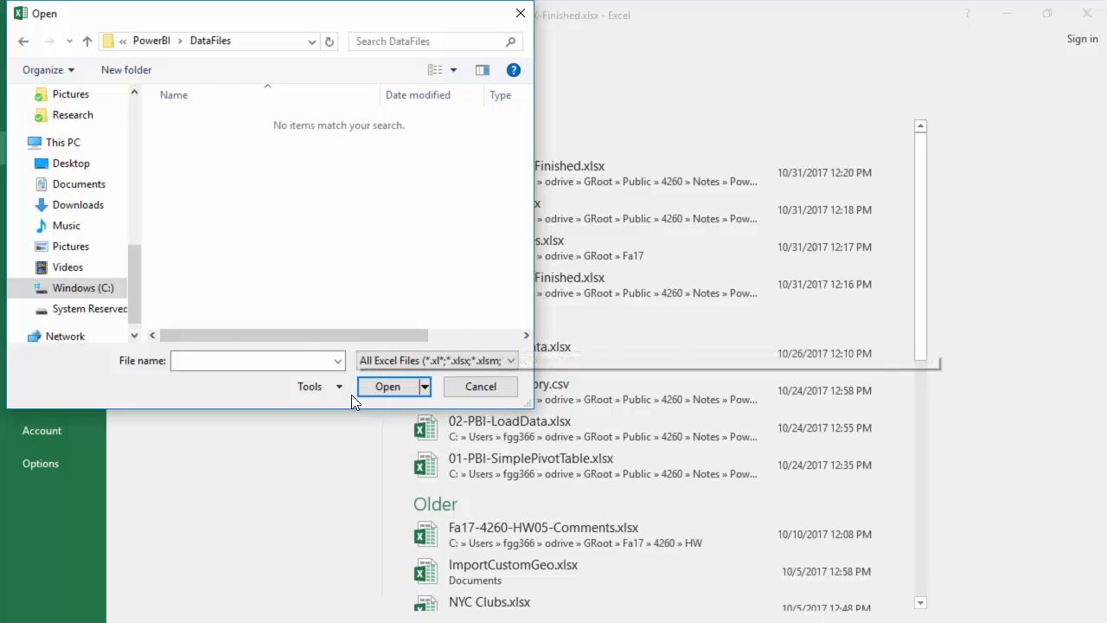
{"action": "left_click", "coordinate": [452, 359]}
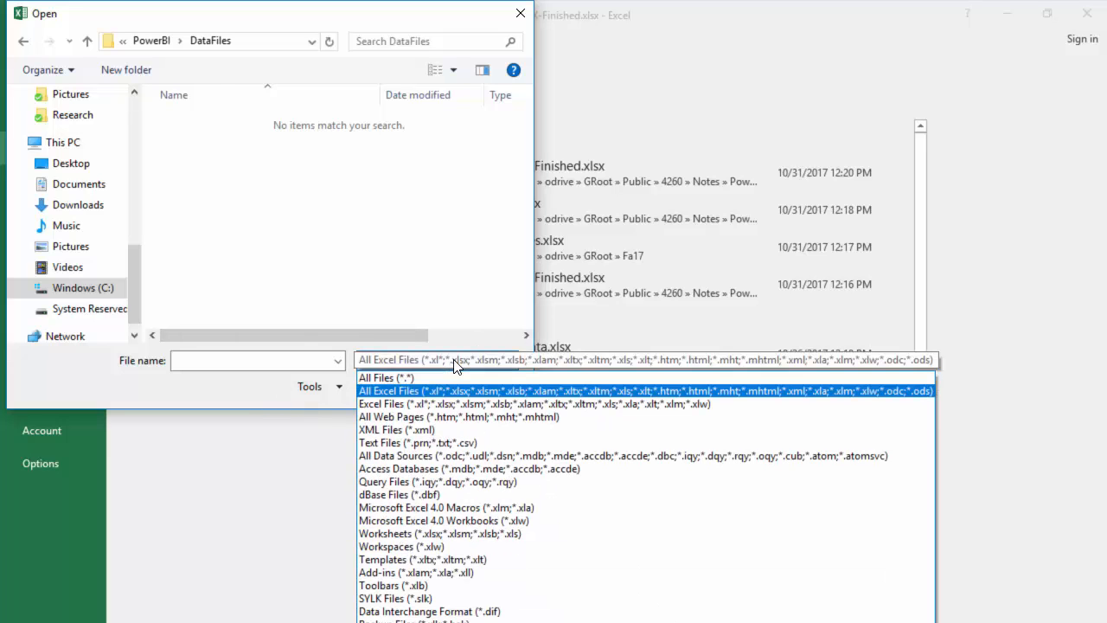
{"action": "left_click", "coordinate": [452, 377]}
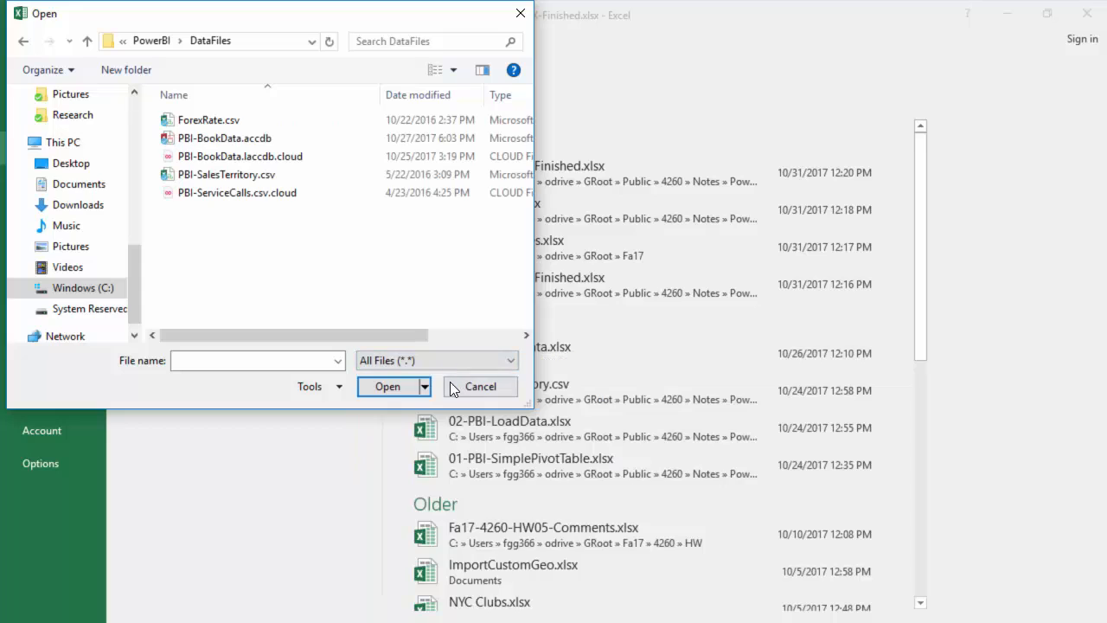
{"action": "left_click", "coordinate": [229, 124]}
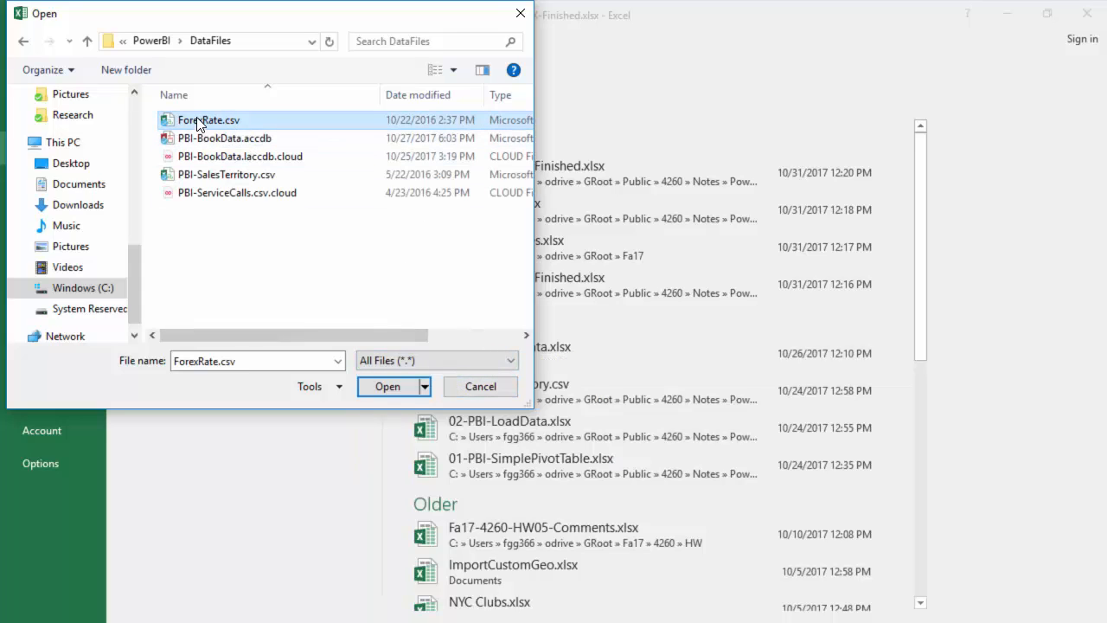
{"action": "left_click", "coordinate": [394, 387]}
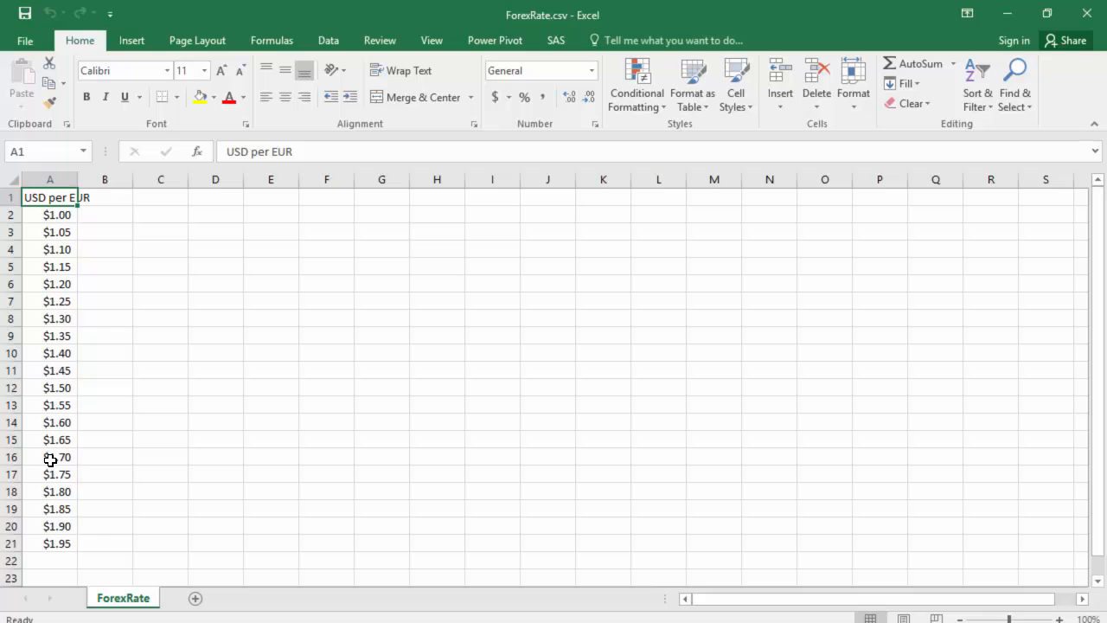
Convert the USD per EUR data in A1:A21 into a table with headers.
{"action": "left_click", "coordinate": [111, 196]}
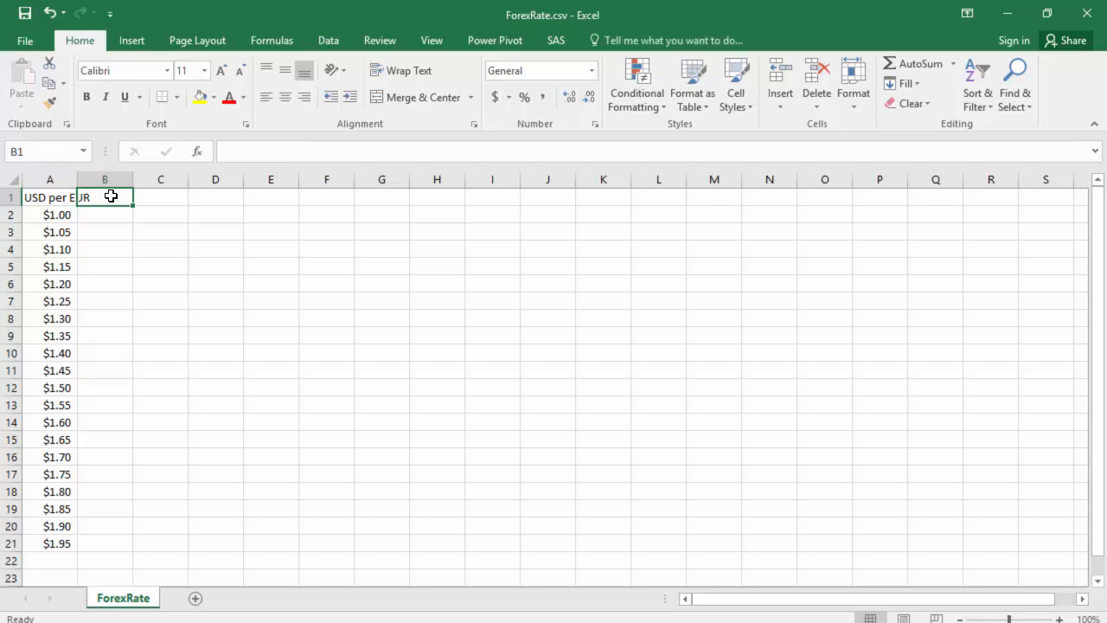
{"action": "key", "text": "Left"}
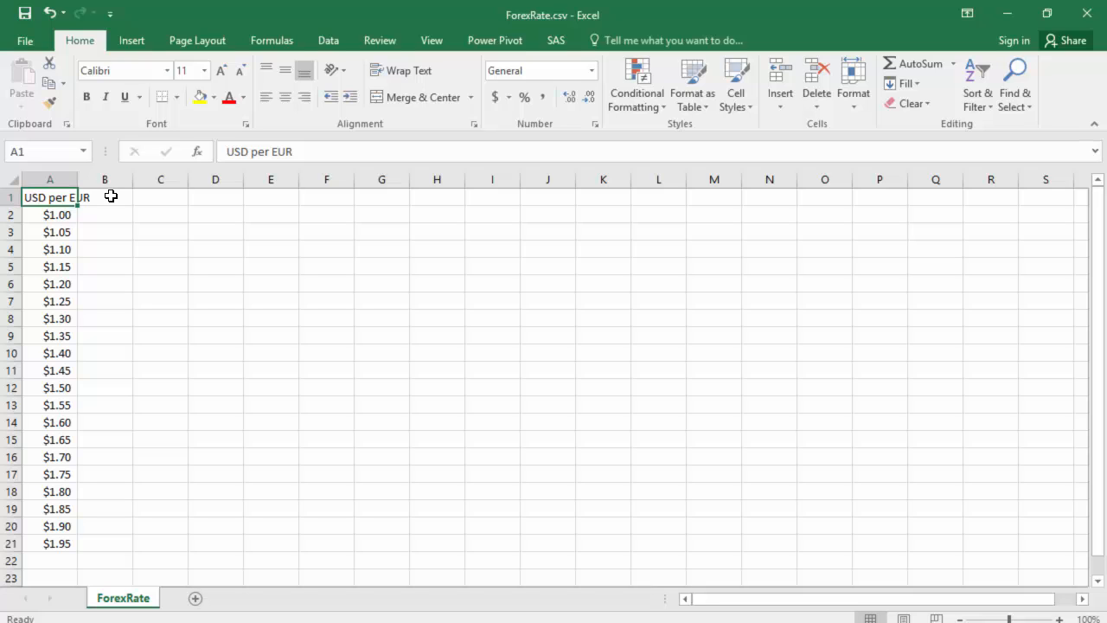
{"action": "key", "text": "ctrl+t"}
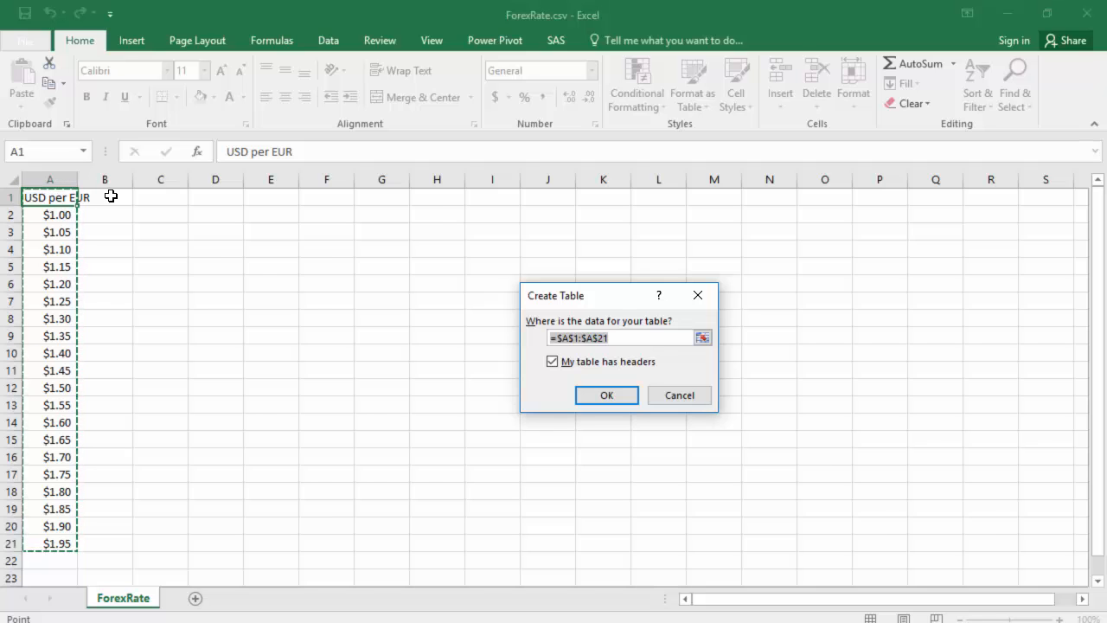
{"action": "key", "text": "Return"}
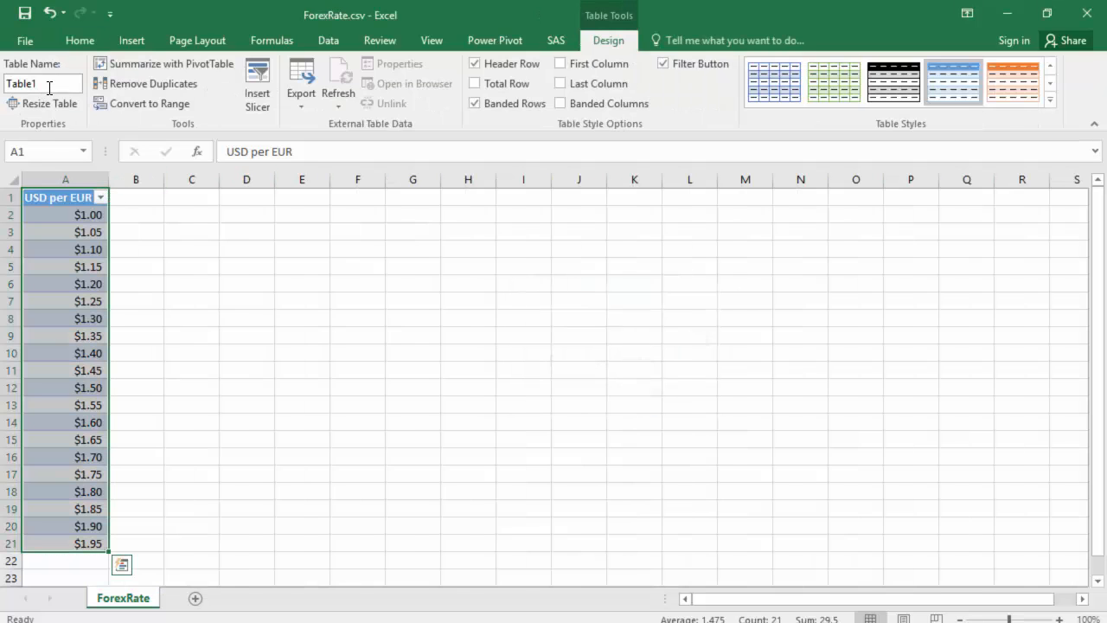
Try to rename the new table as Exchange Rate, with a space between the words.
{"action": "left_click", "coordinate": [49, 87]}
{"action": "type", "text": "Exch"}
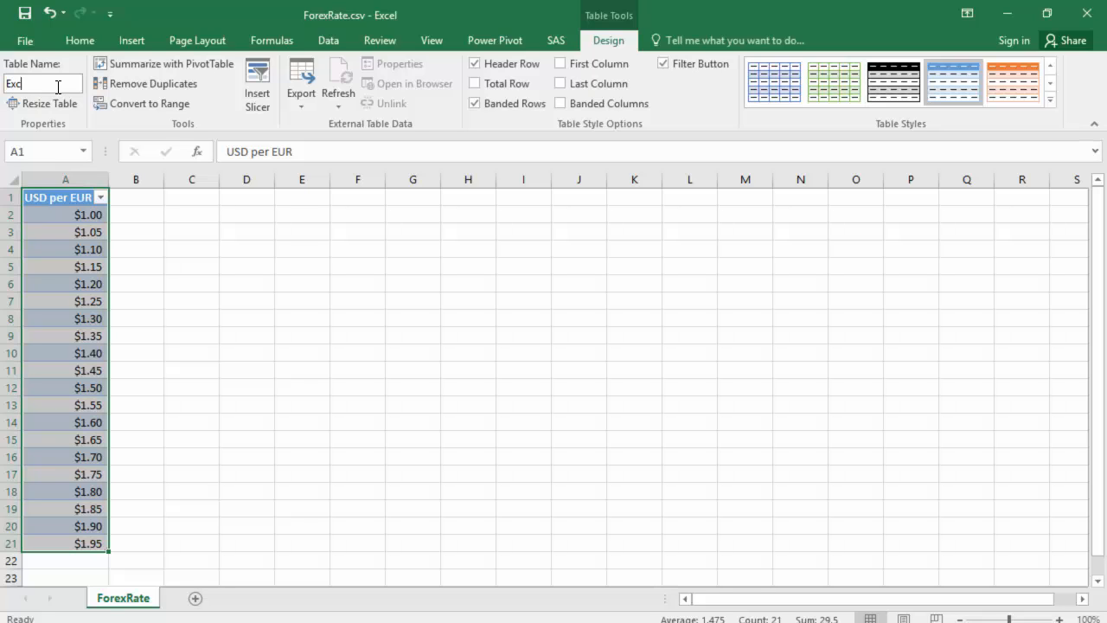
{"action": "key", "text": "BackSpace"}
{"action": "key", "text": "BackSpace"}
{"action": "key", "text": "BackSpace"}
{"action": "key", "text": "BackSpace"}
{"action": "type", "text": "Dol"}
{"action": "key", "text": "BackSpace"}
{"action": "key", "text": "BackSpace"}
{"action": "key", "text": "BackSpace"}
{"action": "type", "text": "Exchange Rate"}
{"action": "key", "text": "Return"}
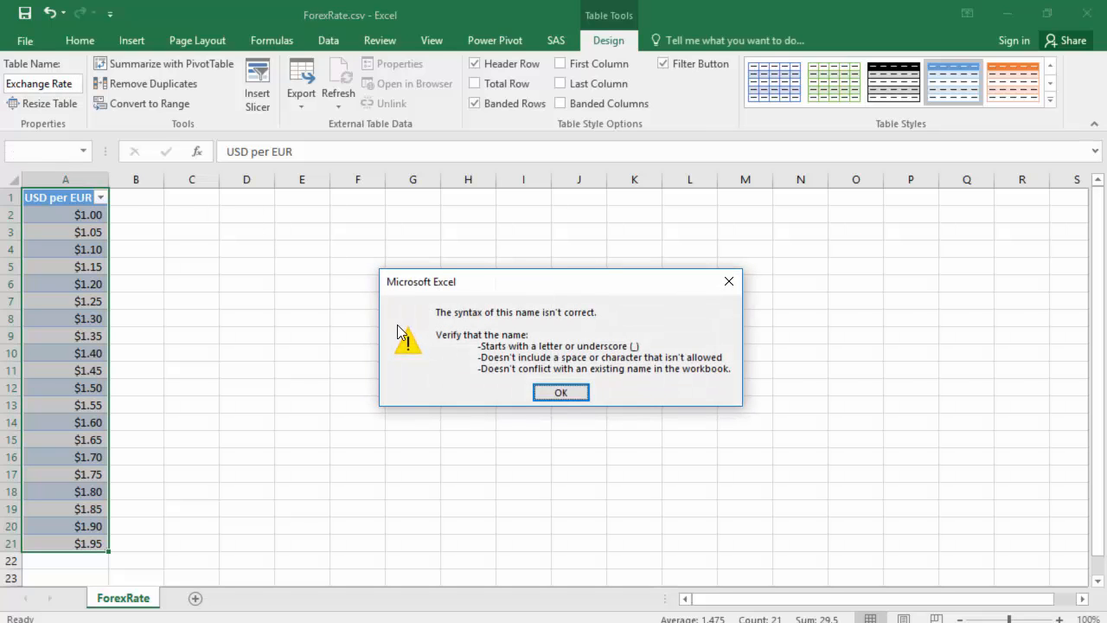
{"action": "left_click", "coordinate": [562, 393]}
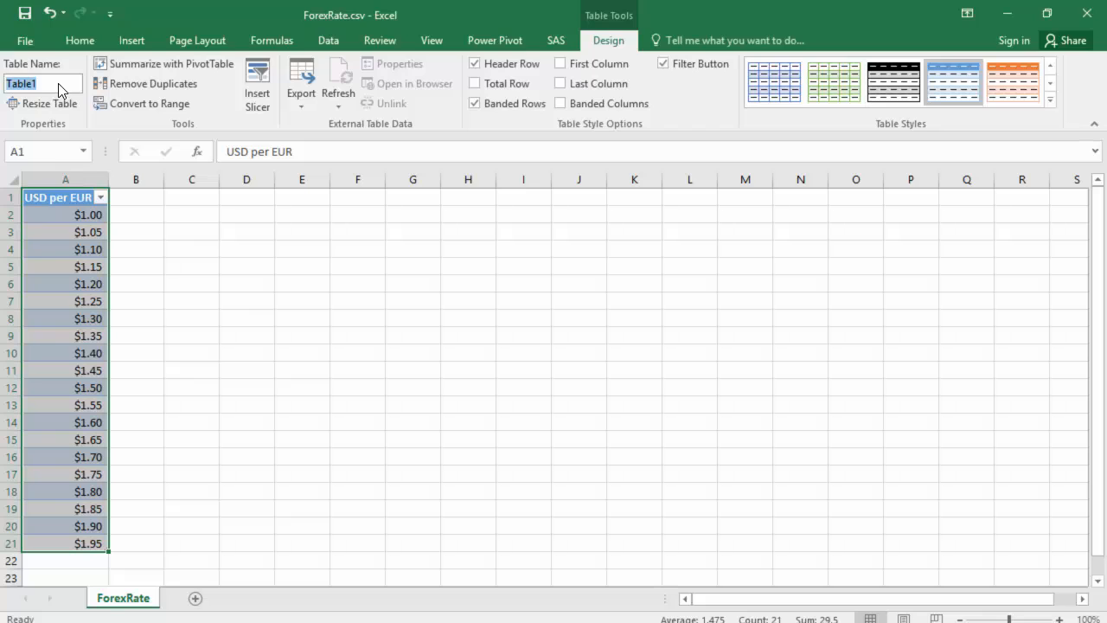
Rename the table as ExchangeRate, without a space.
{"action": "type", "text": "ExchangeRate"}
{"action": "key", "text": "Return"}
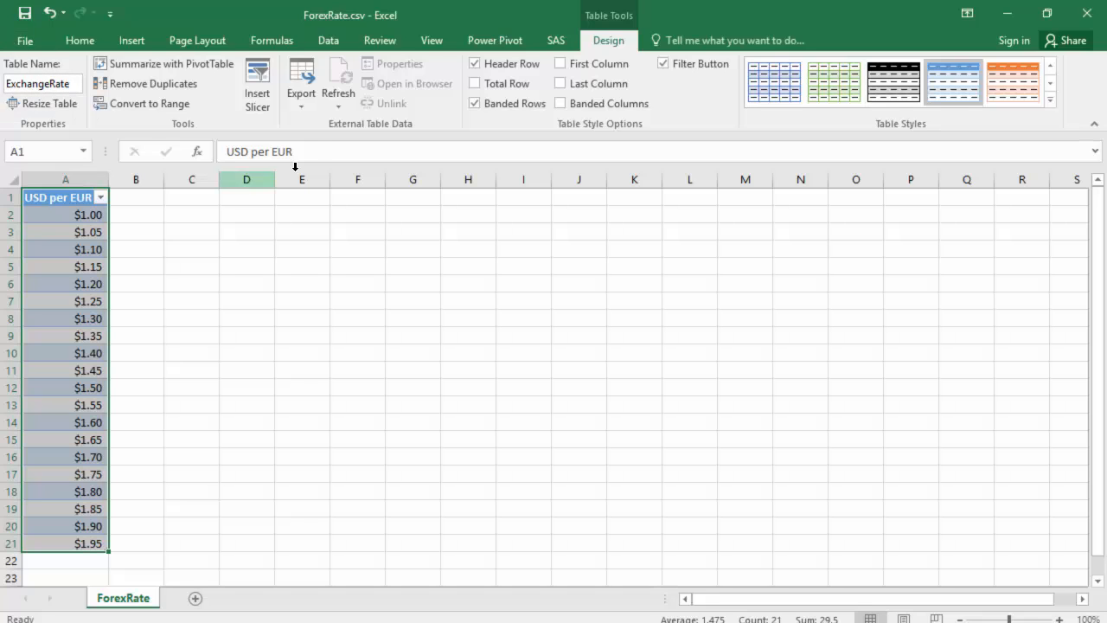
Check whether the Power Pivot commands can add the ExchangeRate table in ForexRate.csv to a data model.
{"action": "left_click", "coordinate": [497, 39]}
{"action": "left_click", "coordinate": [188, 253]}
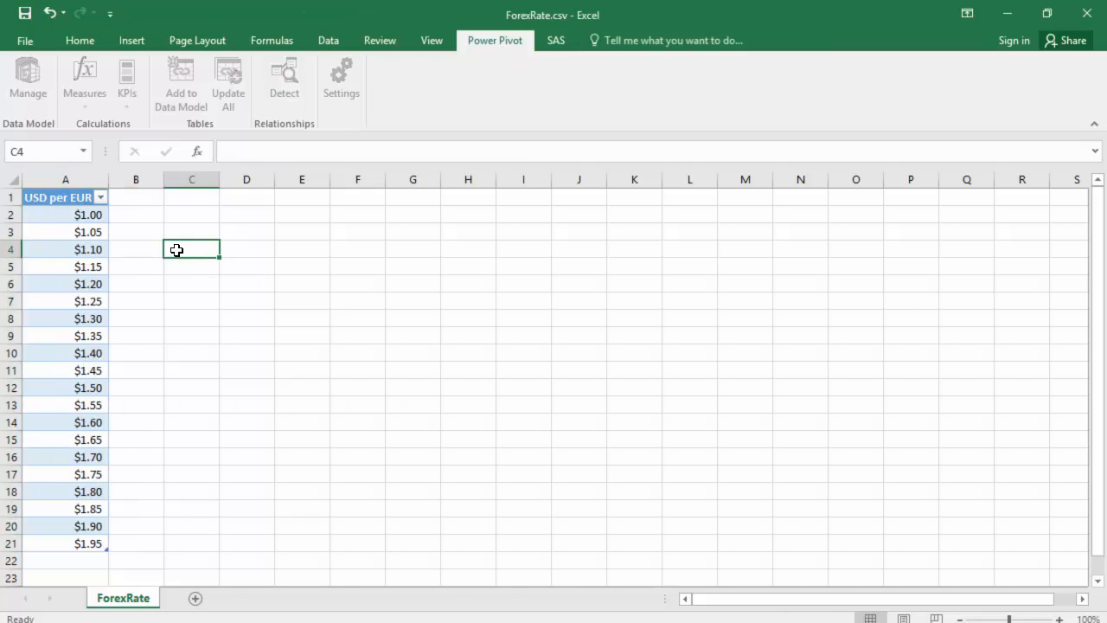
{"action": "left_click", "coordinate": [86, 263]}
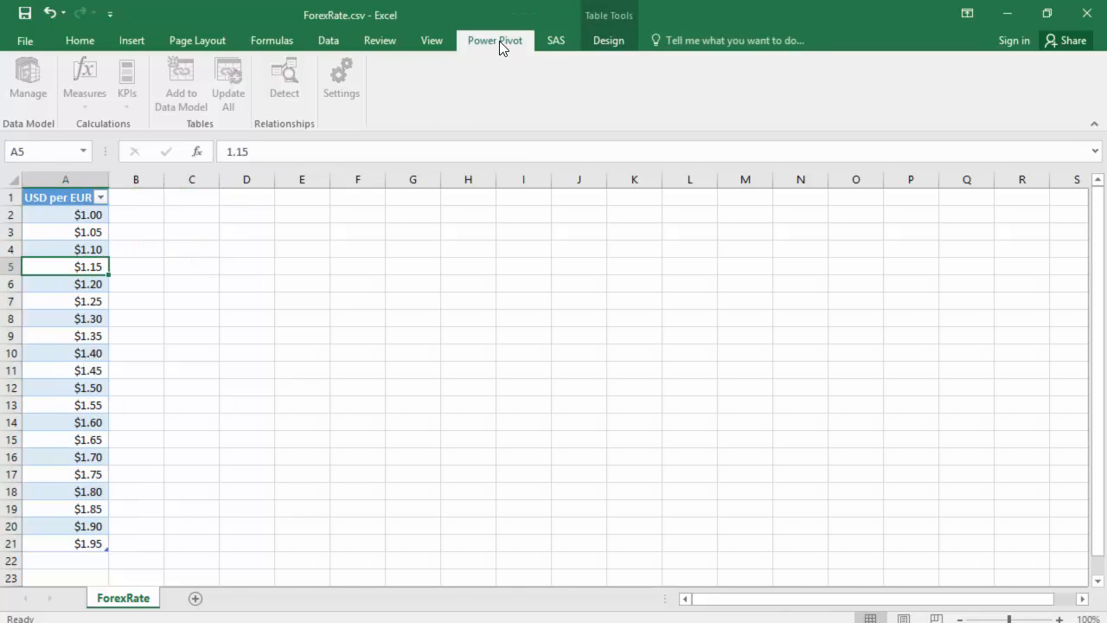
{"action": "left_click", "coordinate": [415, 334]}
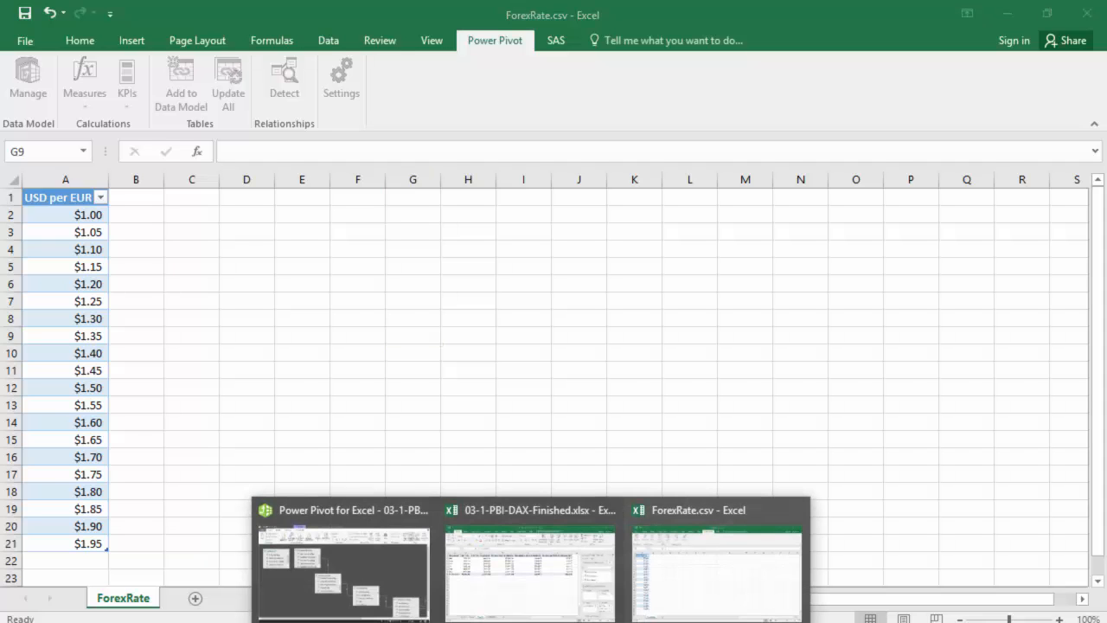
Show the Power Pivot model in Data View and switch back to the 03-1-PBI-DAX-Finished.xlsx workbook.
{"action": "left_click", "coordinate": [358, 524]}
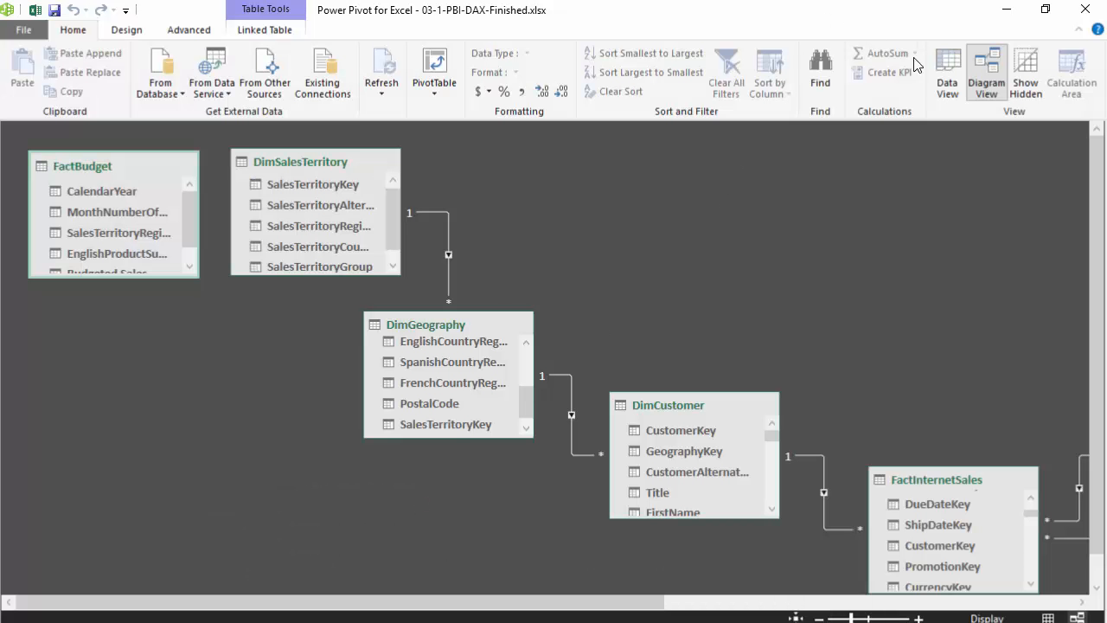
{"action": "left_click", "coordinate": [950, 74]}
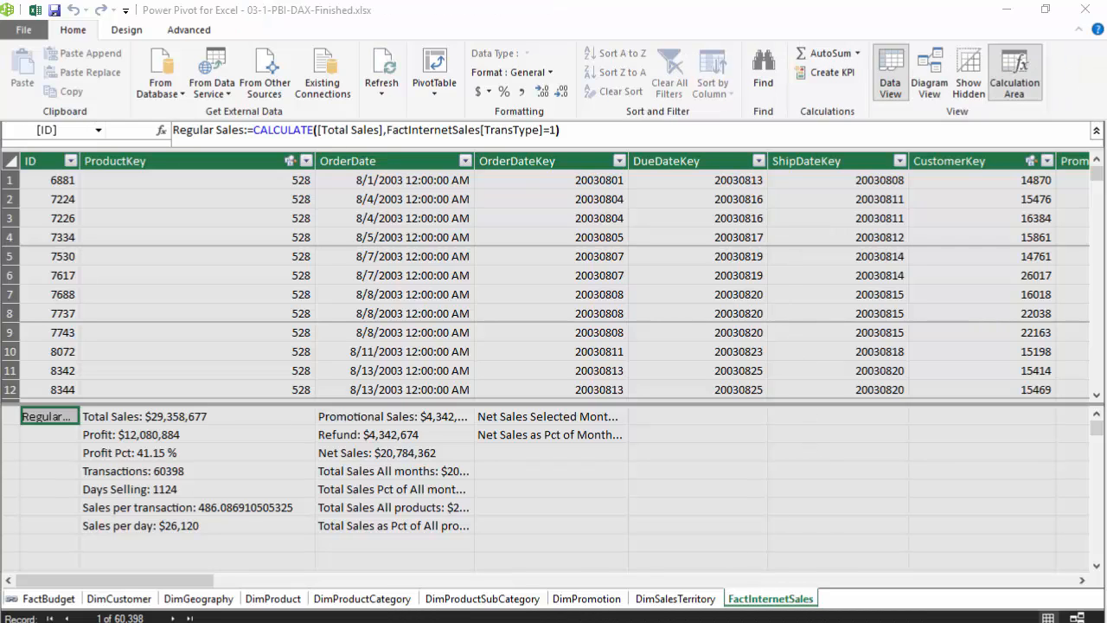
{"action": "mouse_move", "coordinate": [531, 616]}
{"action": "left_click", "coordinate": [500, 600]}
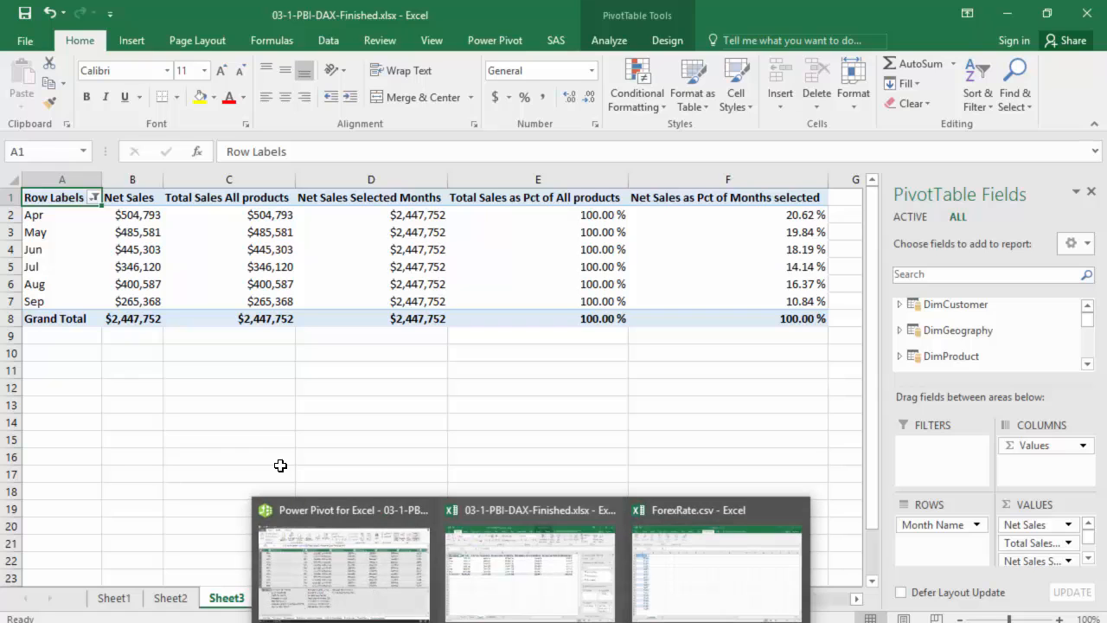
{"action": "left_click_drag", "start_coordinate": [279, 468], "coordinate": [280, 462]}
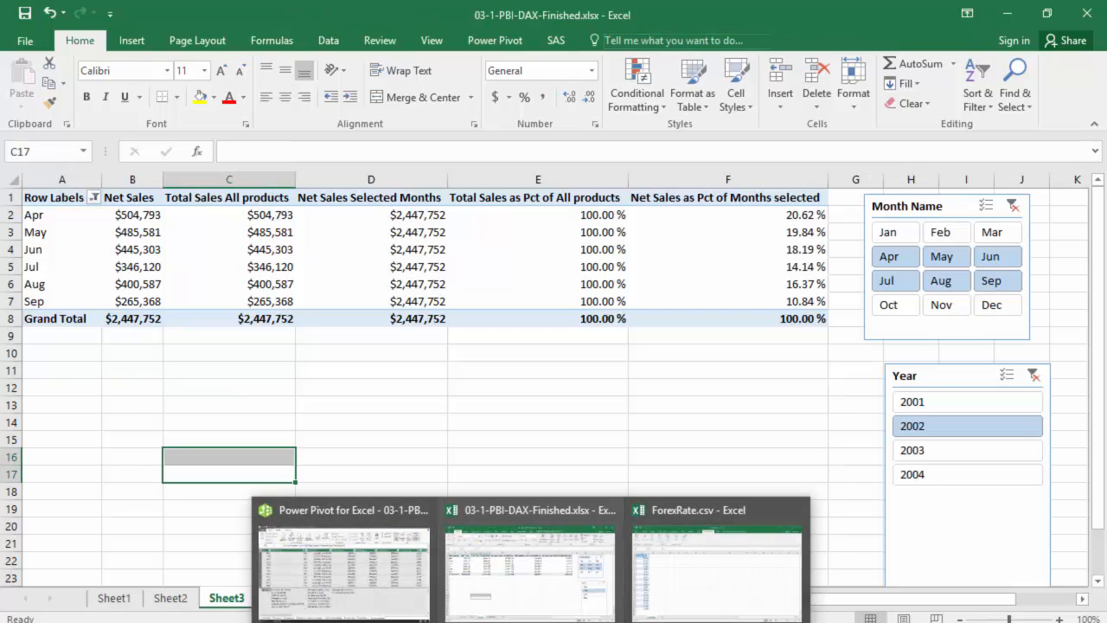
Switch to ForexRate.csv and copy the whole ExchangeRate table, A1:A21, including its header.
{"action": "left_click", "coordinate": [687, 588]}
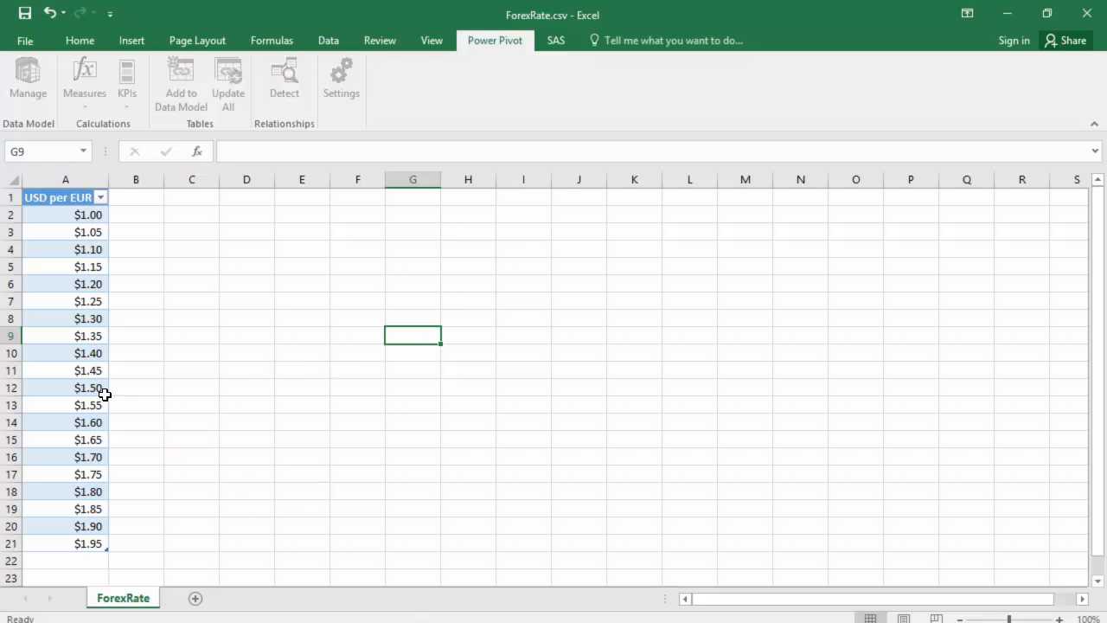
{"action": "left_click", "coordinate": [86, 544], "text": "shift"}
{"action": "left_click", "coordinate": [242, 303]}
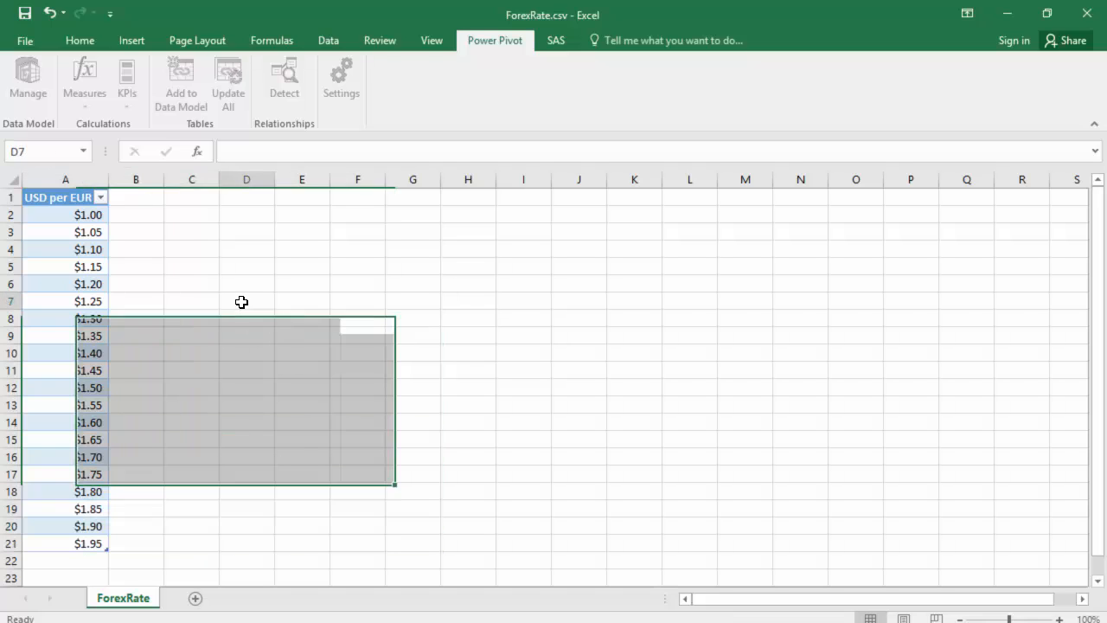
{"action": "left_click", "coordinate": [81, 196]}
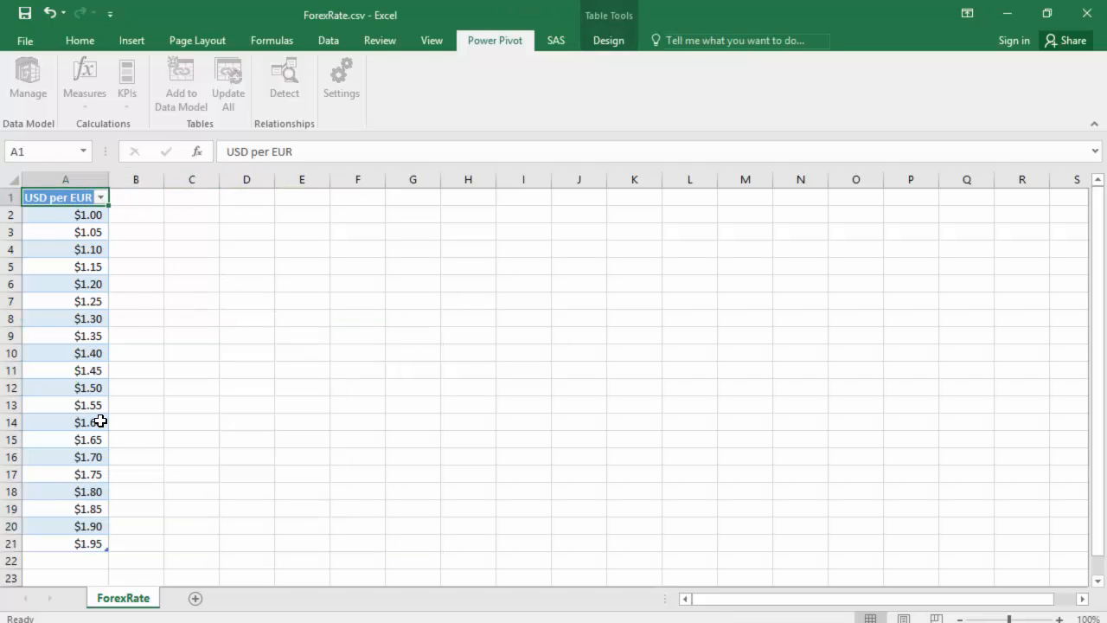
{"action": "left_click", "coordinate": [78, 544], "text": "shift"}
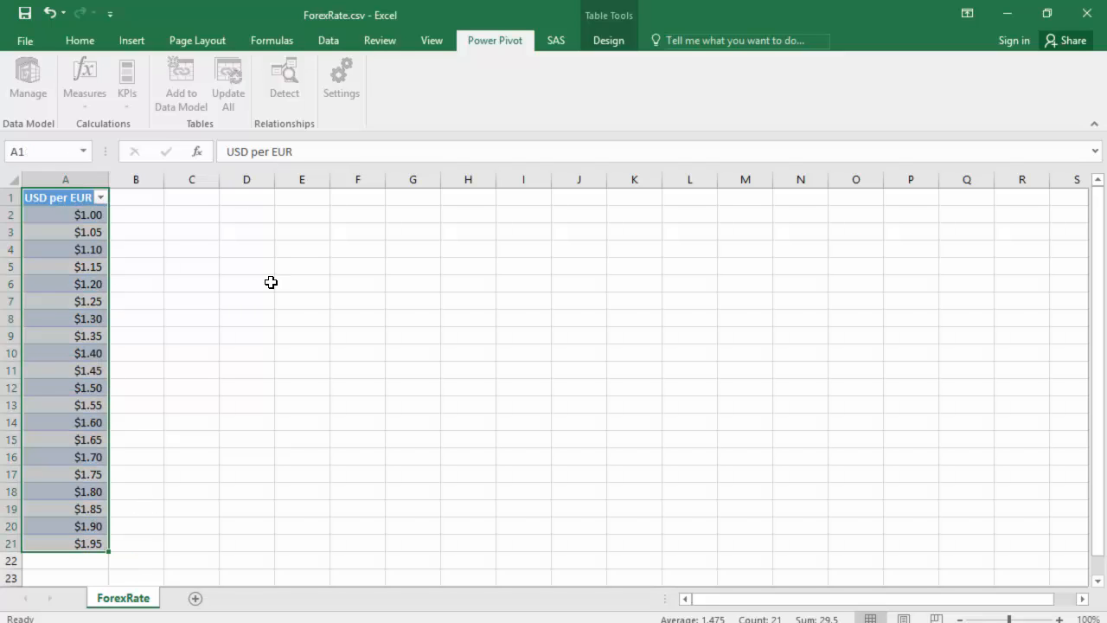
{"action": "key", "text": "ctrl+c"}
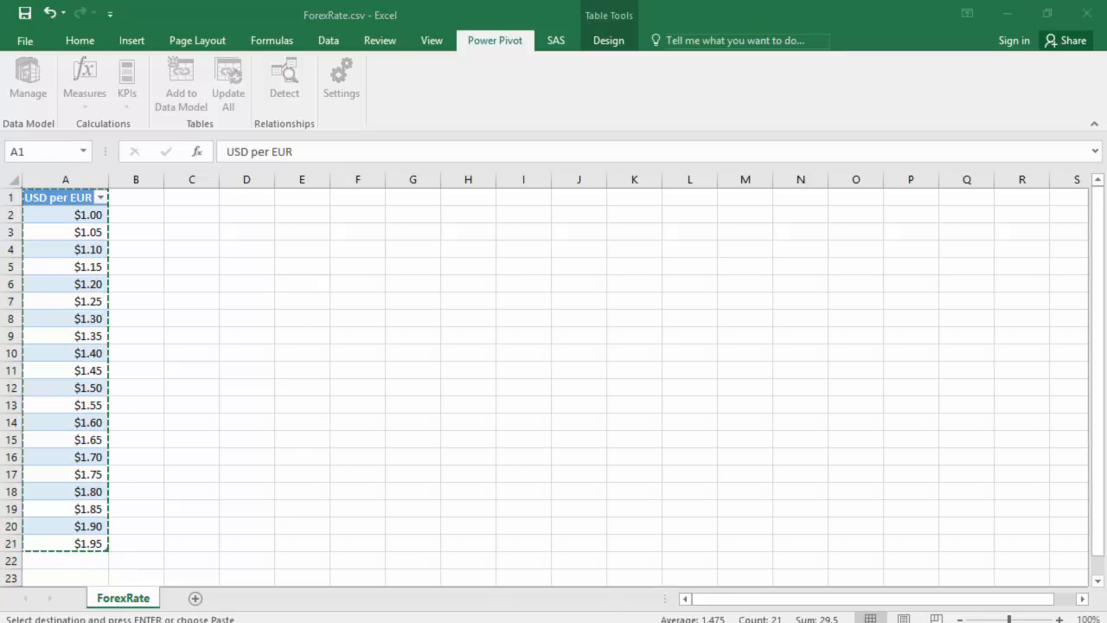
Paste the copied table at A1 of a new sheet in the 03-1-PBI-DAX-Finished.xlsx workbook.
{"action": "left_click", "coordinate": [501, 605]}
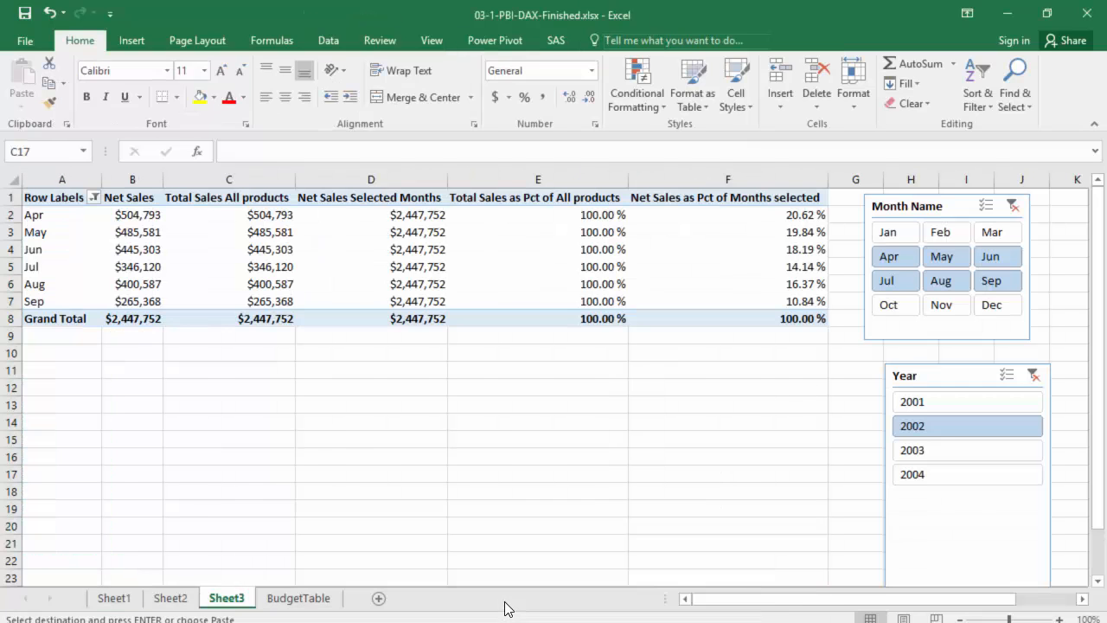
{"action": "left_click", "coordinate": [378, 599]}
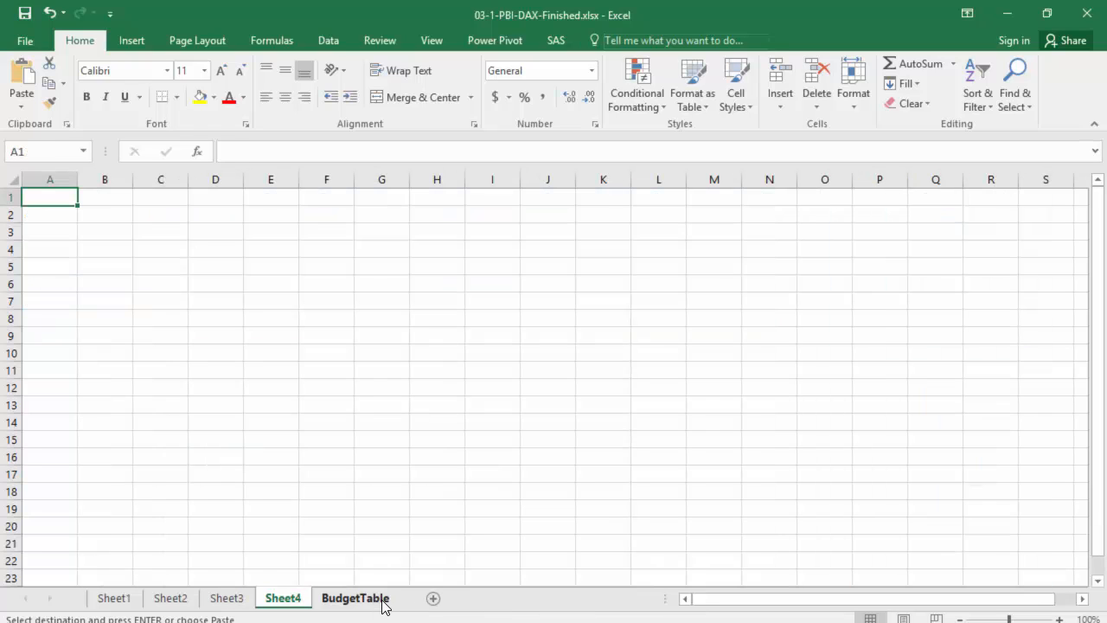
{"action": "key", "text": "ctrl+v"}
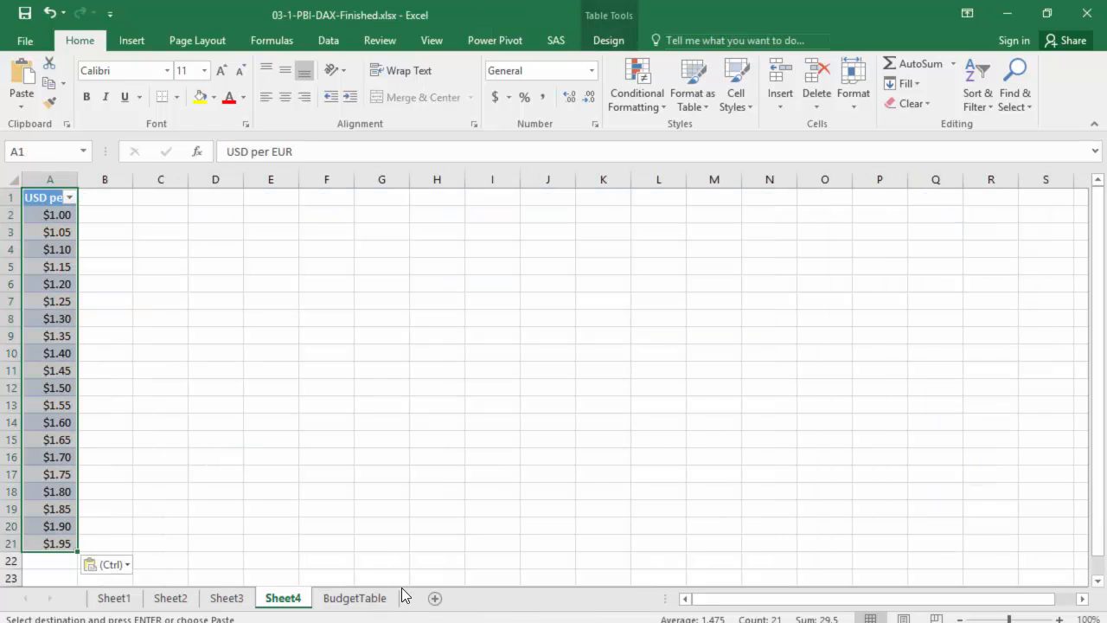
{"action": "left_click", "coordinate": [241, 403]}
Add the pasted USD per EUR table on Sheet4 to the Power Pivot data model.
{"action": "left_click", "coordinate": [61, 249]}
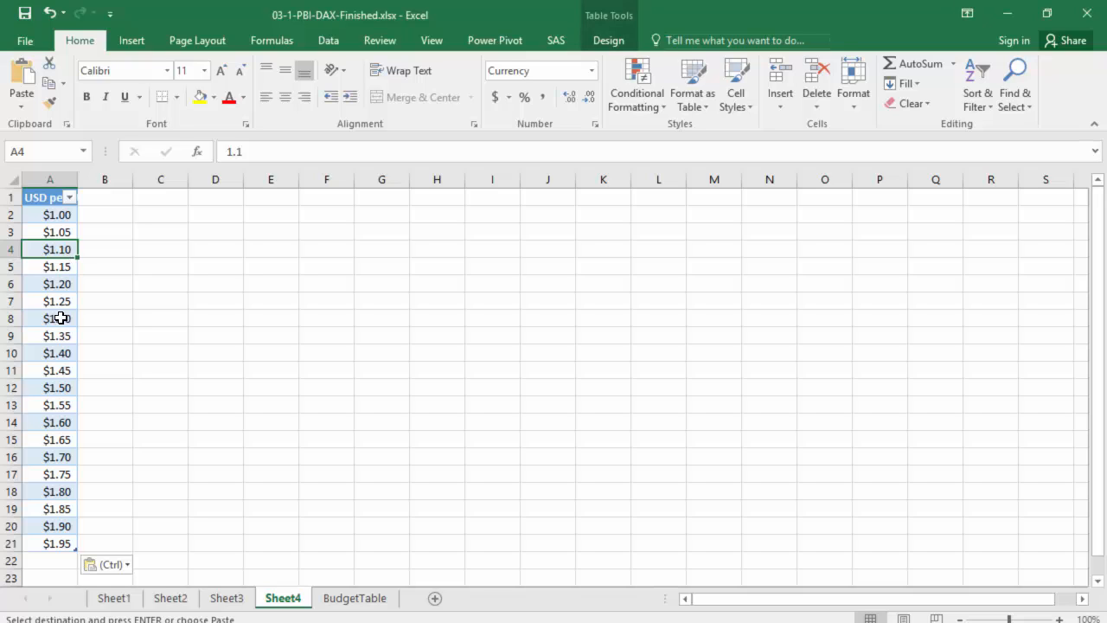
{"action": "left_click", "coordinate": [40, 197]}
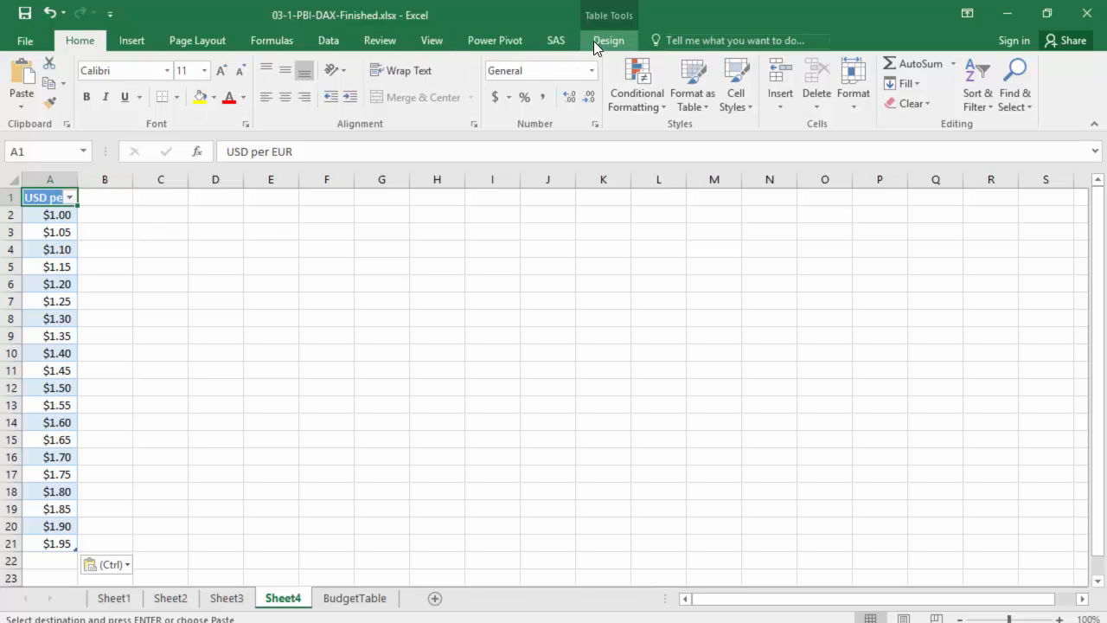
{"action": "left_click", "coordinate": [514, 44]}
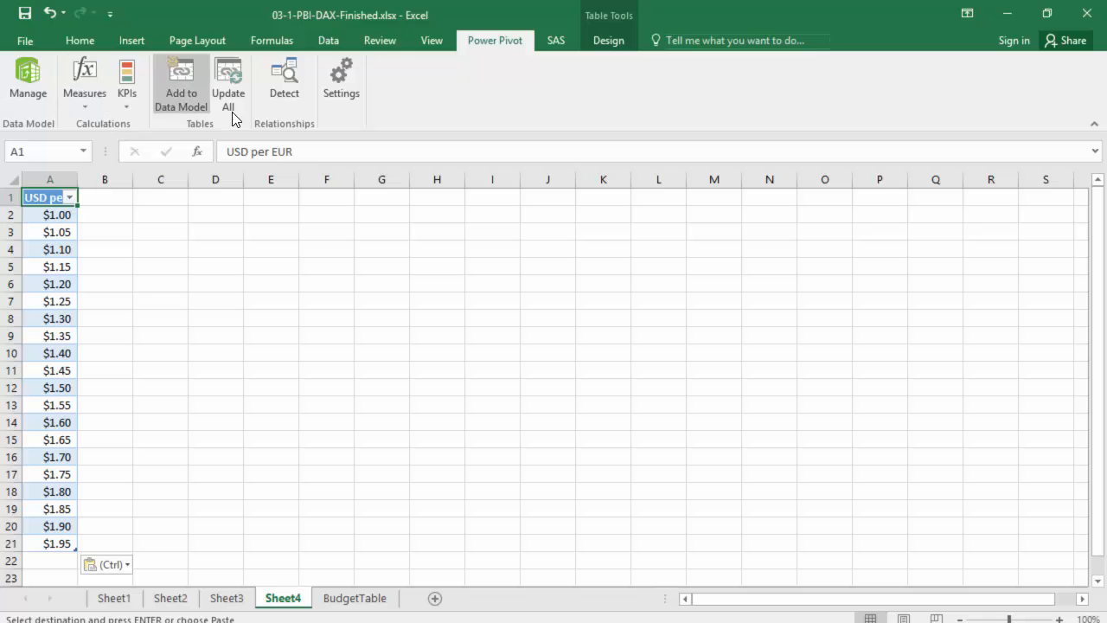
{"action": "left_click", "coordinate": [184, 93]}
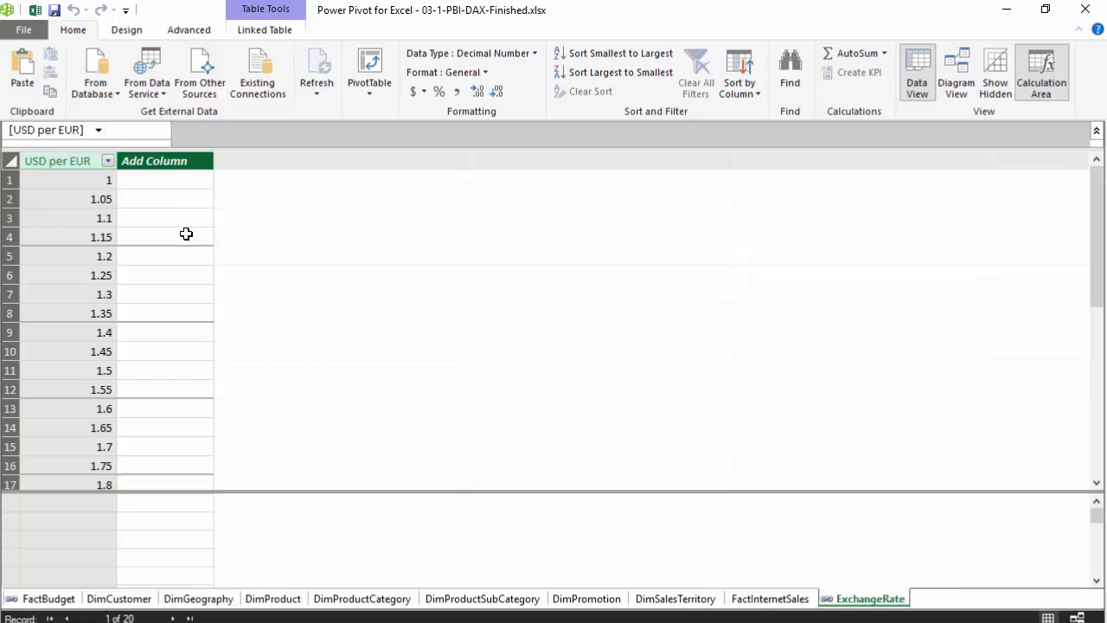
Add a calculated column to the ExchangeRate table with the formula =FORMAT([USD per EUR],"$#,##0.00").
{"action": "left_click", "coordinate": [165, 164]}
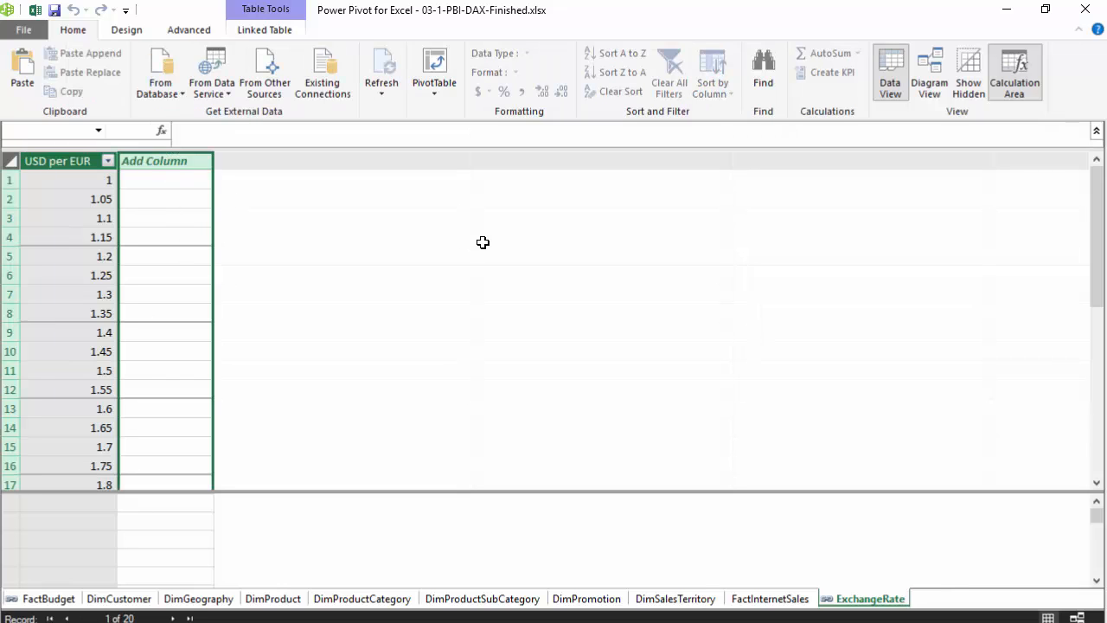
{"action": "left_click", "coordinate": [168, 181]}
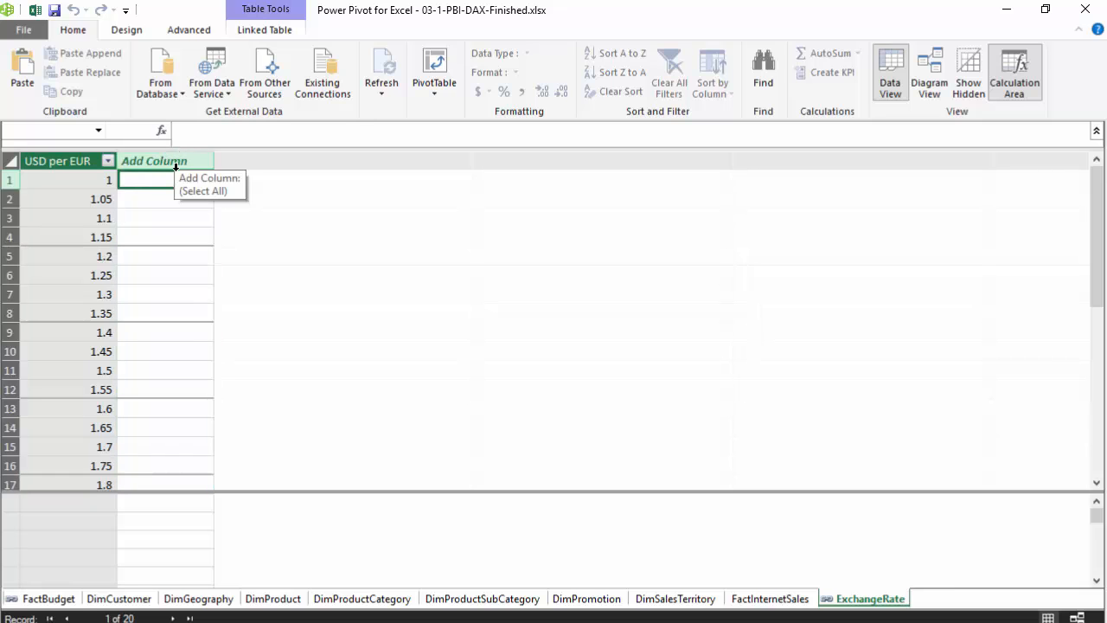
{"action": "type", "text": "=form"}
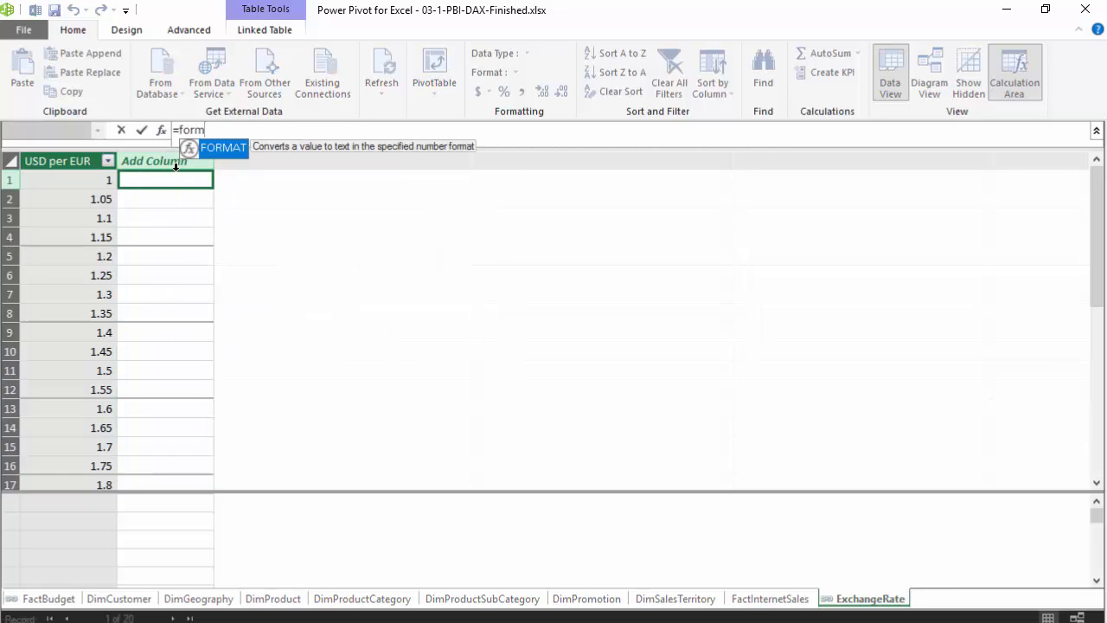
{"action": "key", "text": "Tab"}
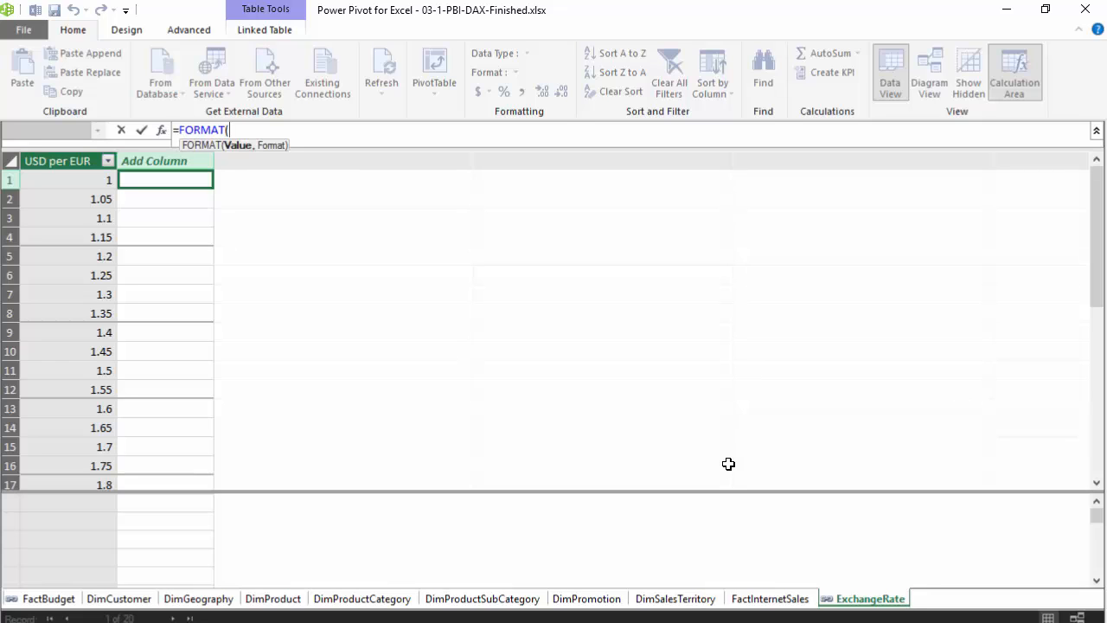
{"action": "left_click", "coordinate": [91, 177]}
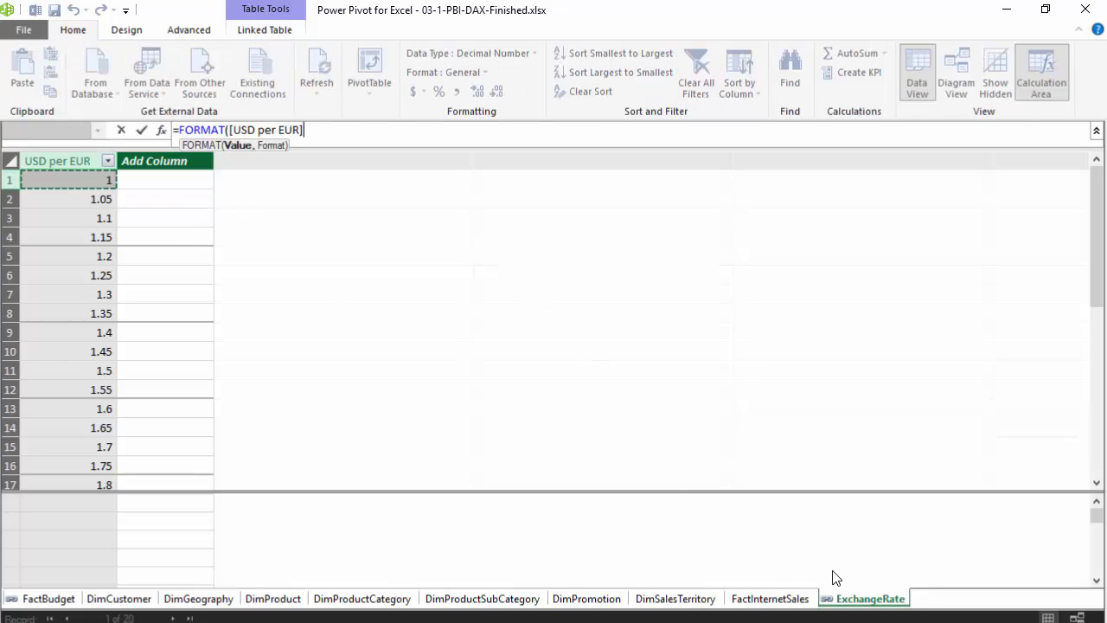
{"action": "type", "text": ","}
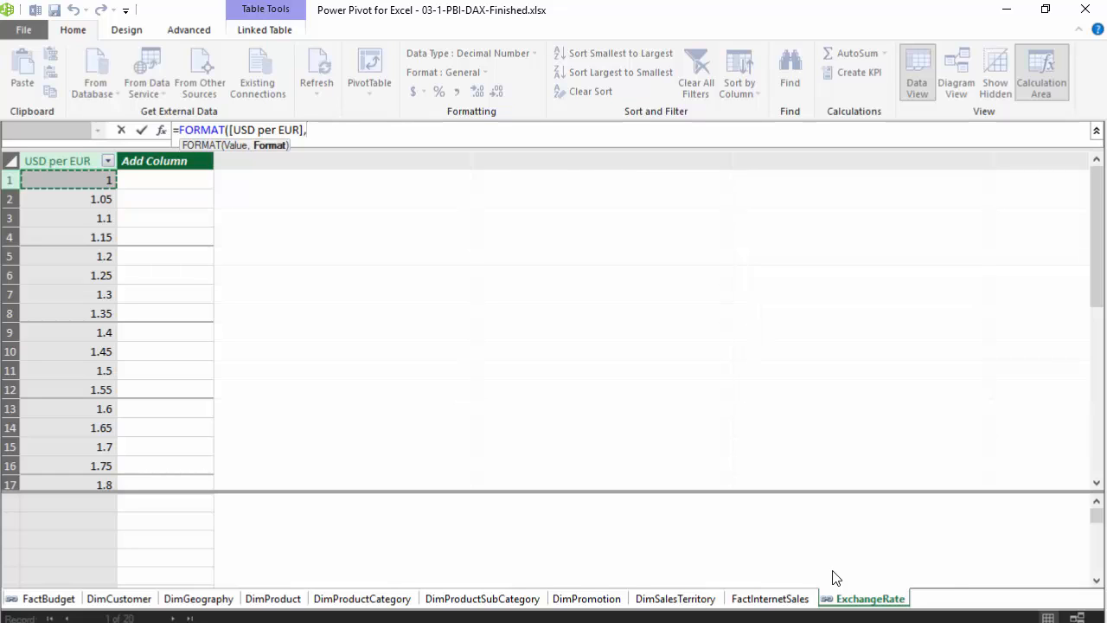
{"action": "type", "text": "\""}
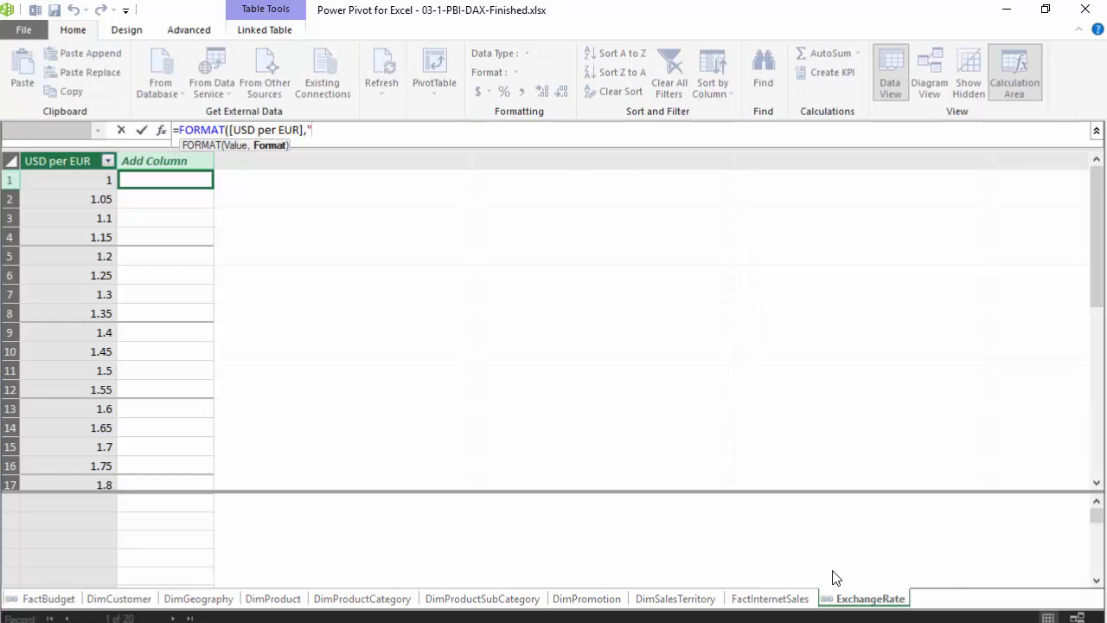
{"action": "type", "text": "$"}
{"action": "type", "text": "#"}
{"action": "type", "text": ","}
{"action": "type", "text": "###"}
{"action": "type", "text": "0"}
{"action": "key", "text": "BackSpace"}
{"action": "key", "text": "BackSpace"}
{"action": "type", "text": "0.00\""}
{"action": "type", "text": ")"}
{"action": "key", "text": "Return"}
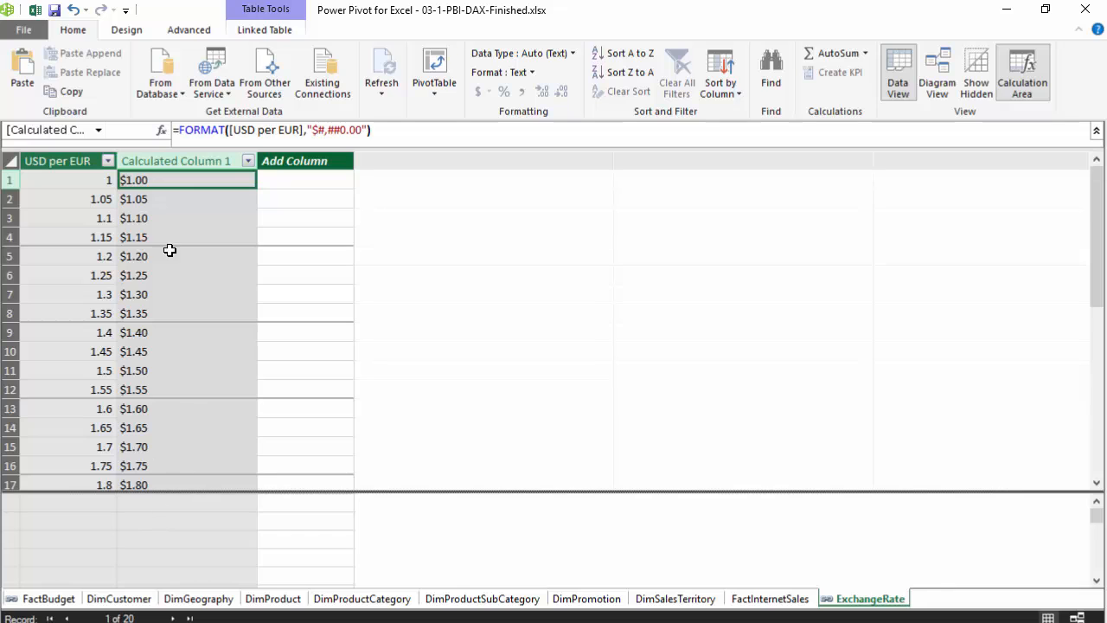
Rename the new calculated column in ExchangeRate as "Exchange rate Formatted".
{"action": "double_click", "coordinate": [177, 159]}
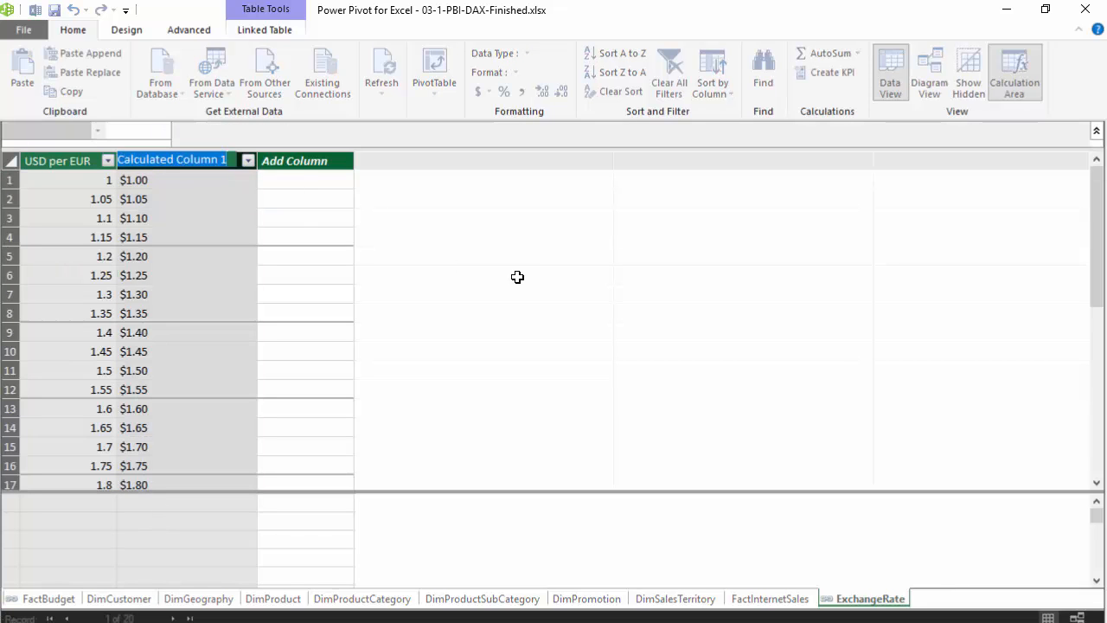
{"action": "type", "text": "E"}
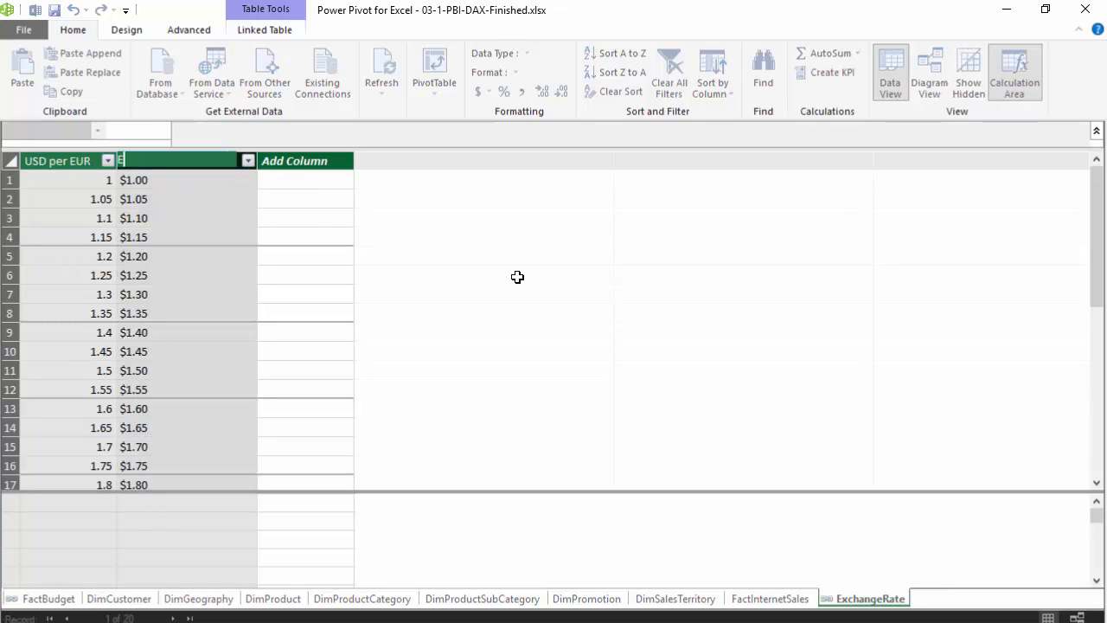
{"action": "type", "text": "xchange"}
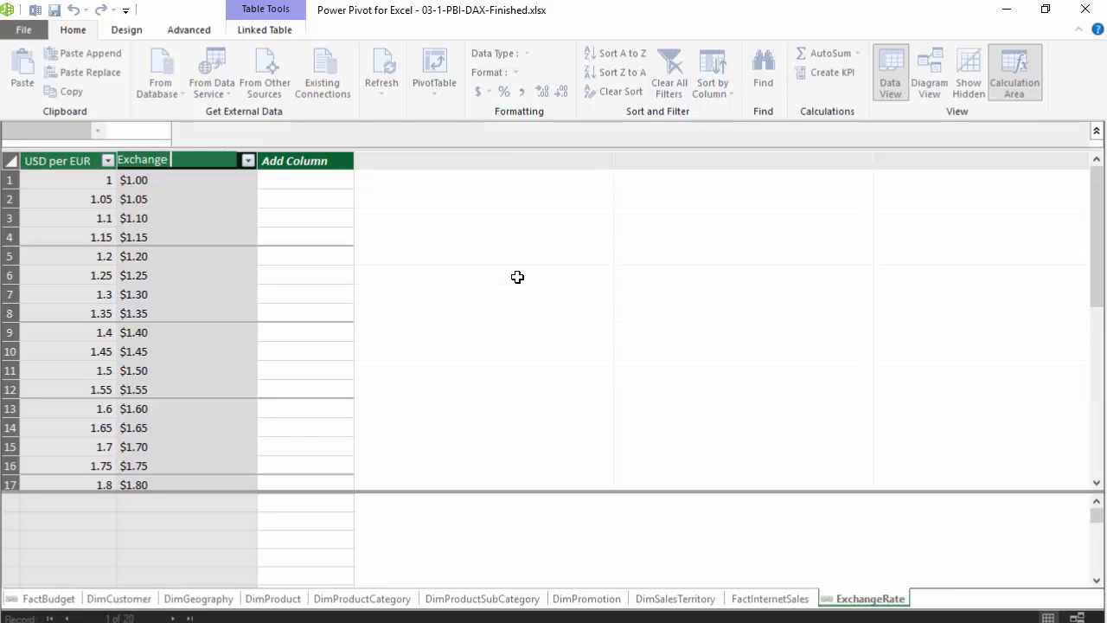
{"action": "type", "text": " rate Formatted"}
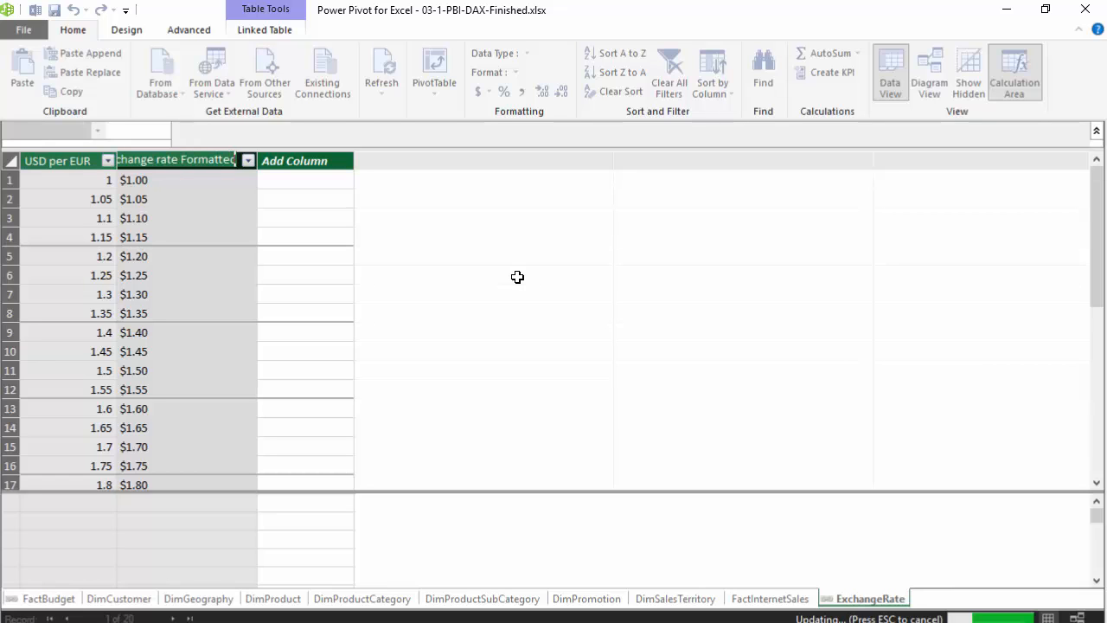
{"action": "key", "text": "Return"}
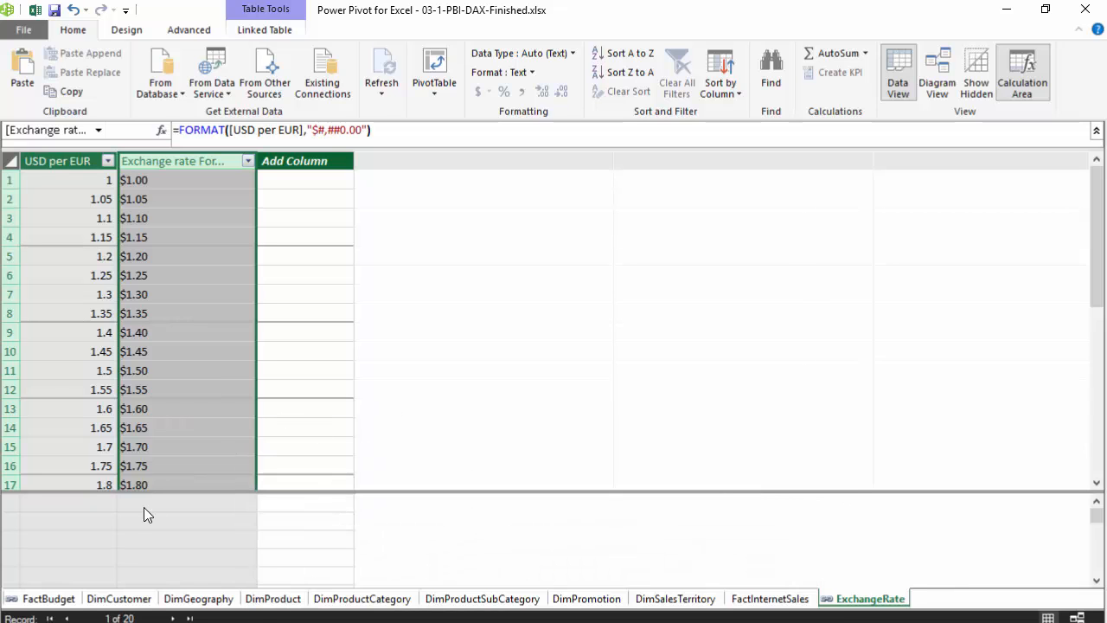
Create the measure Selected Rate:=max([USD per EUR]) in the ExchangeRate calculation area, below the USD per EUR column.
{"action": "left_click", "coordinate": [73, 502]}
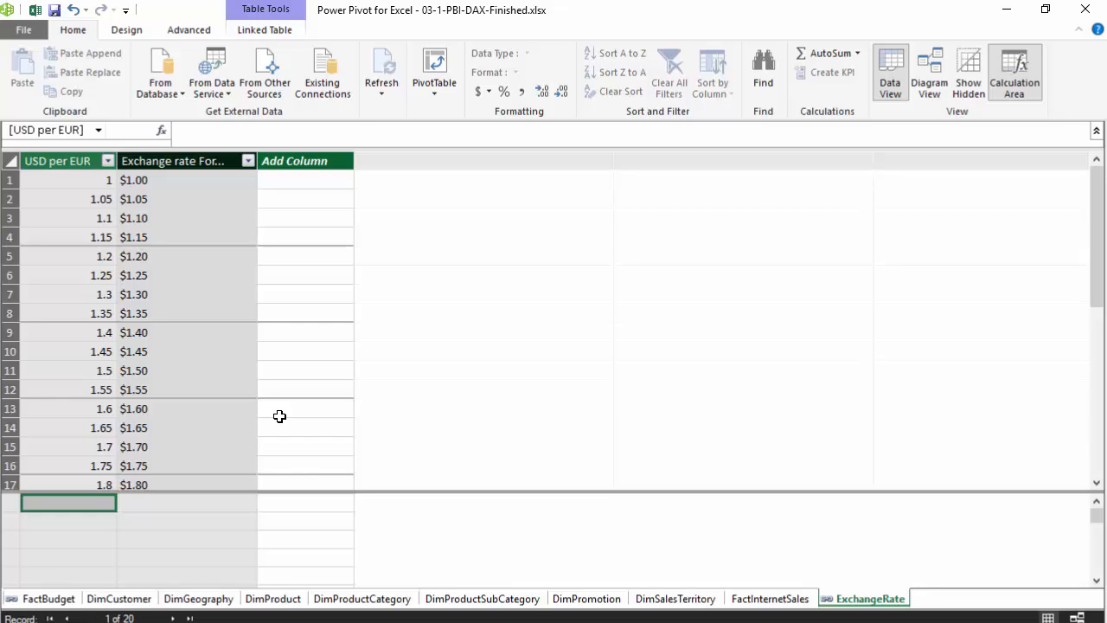
{"action": "type", "text": "Selecte"}
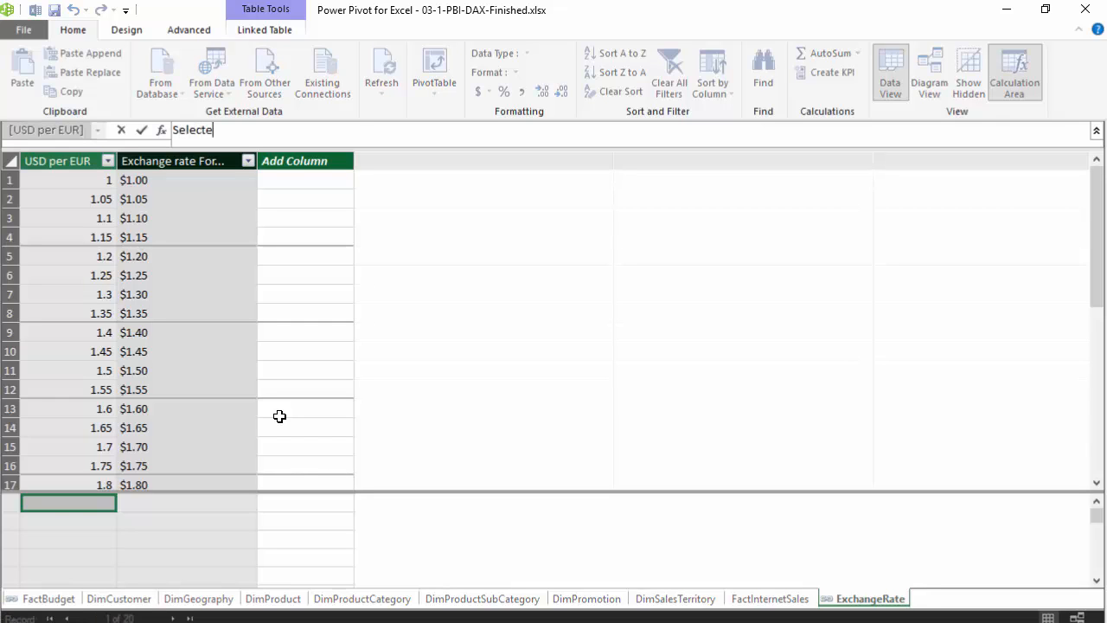
{"action": "type", "text": "d Rate:="}
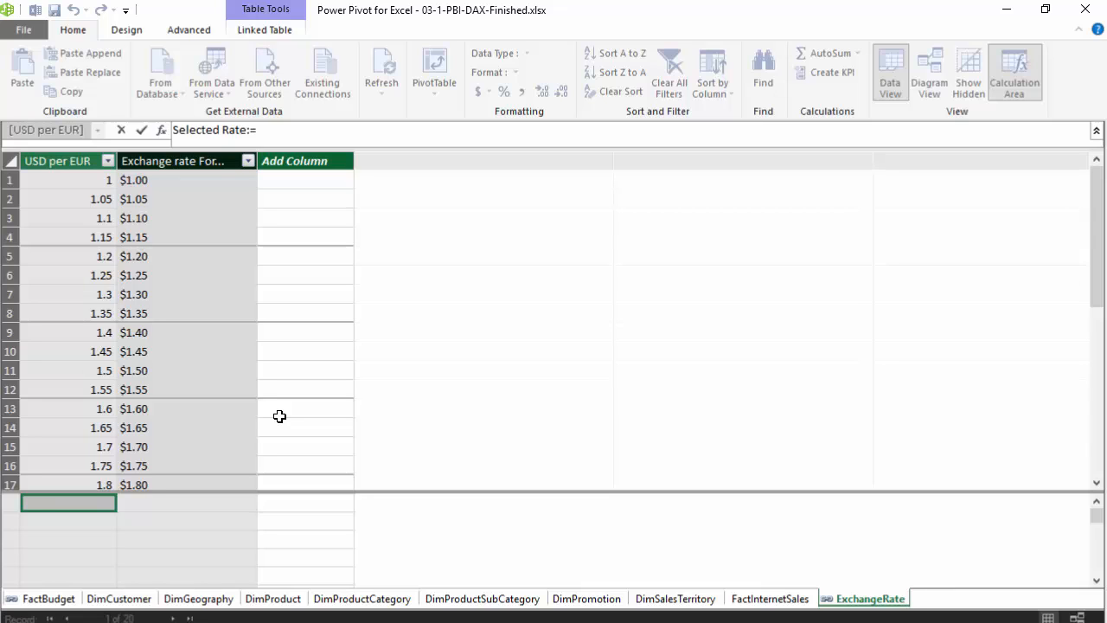
{"action": "type", "text": "max"}
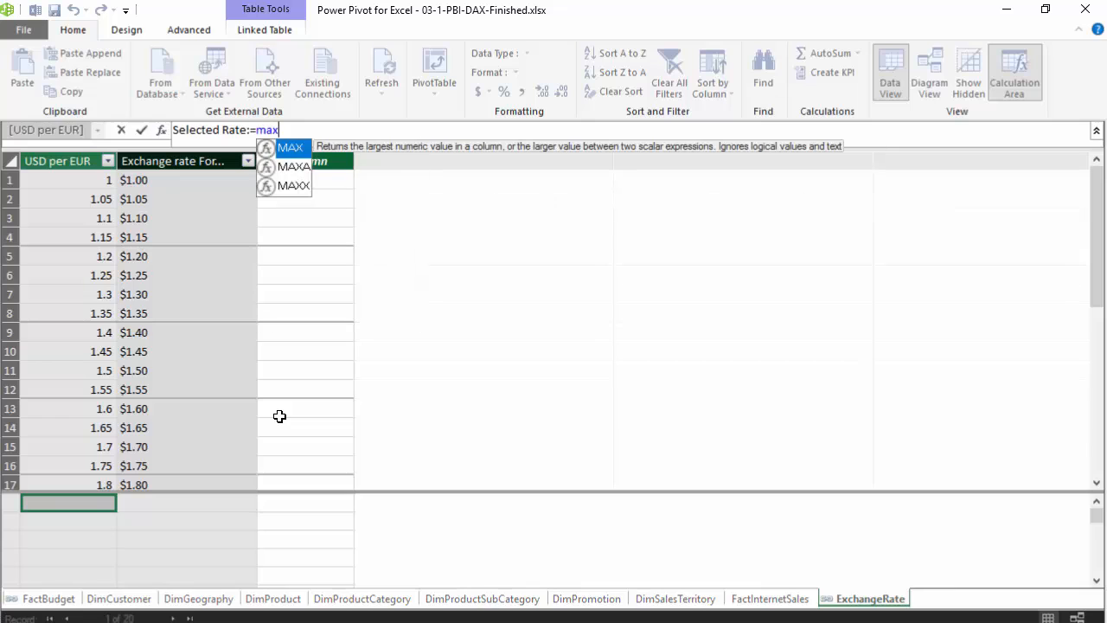
{"action": "type", "text": "("}
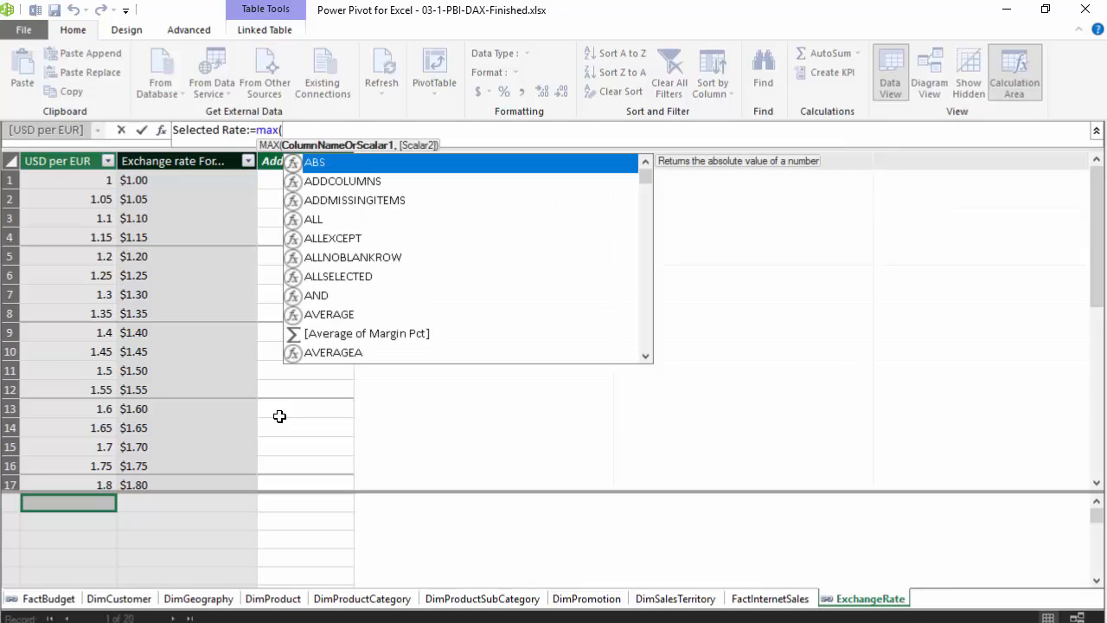
{"action": "type", "text": "us"}
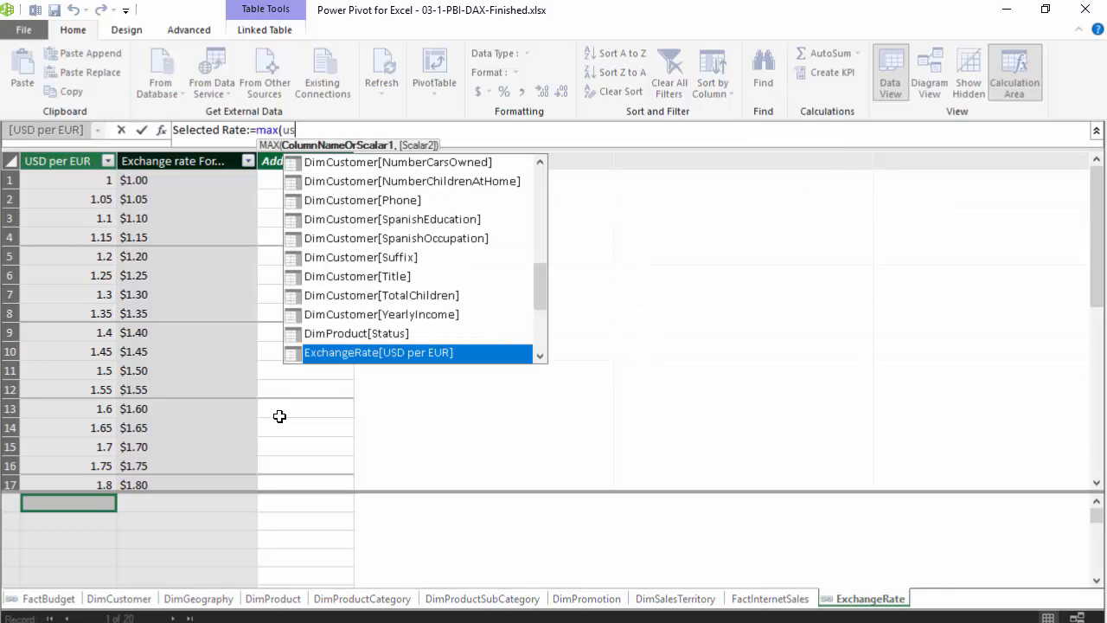
{"action": "type", "text": "d"}
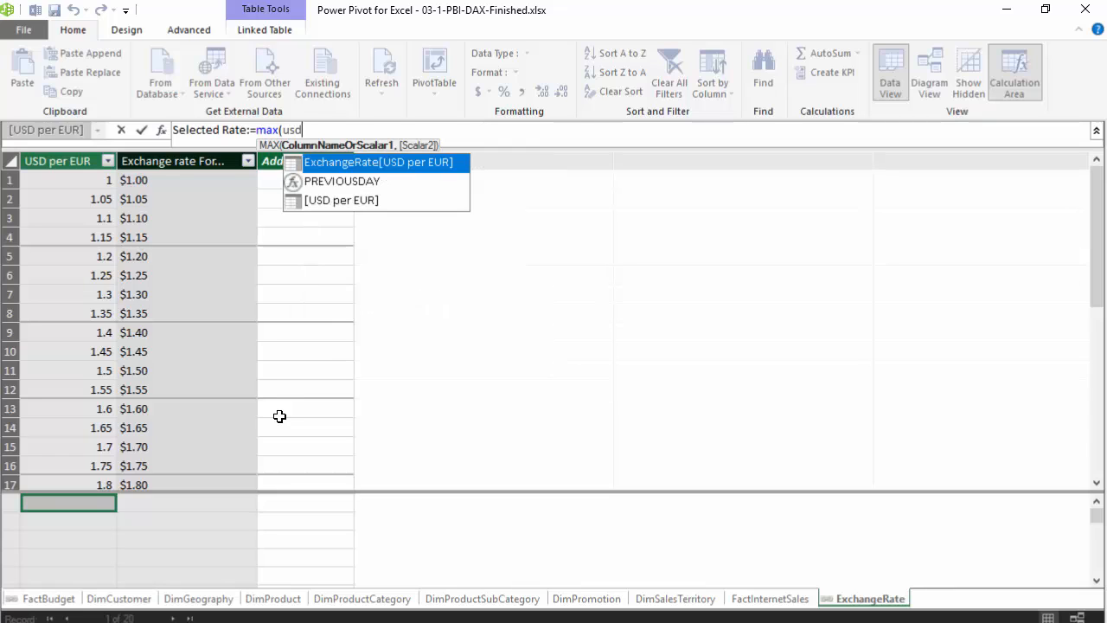
{"action": "key", "text": "Down"}
{"action": "key", "text": "Down"}
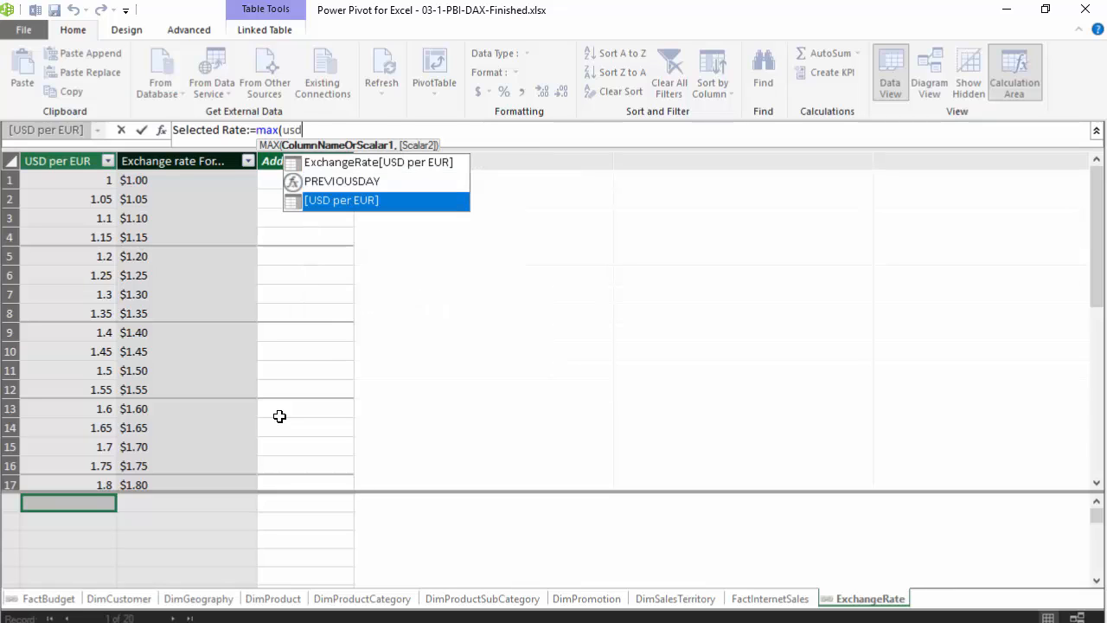
{"action": "key", "text": "Tab"}
{"action": "type", "text": ")"}
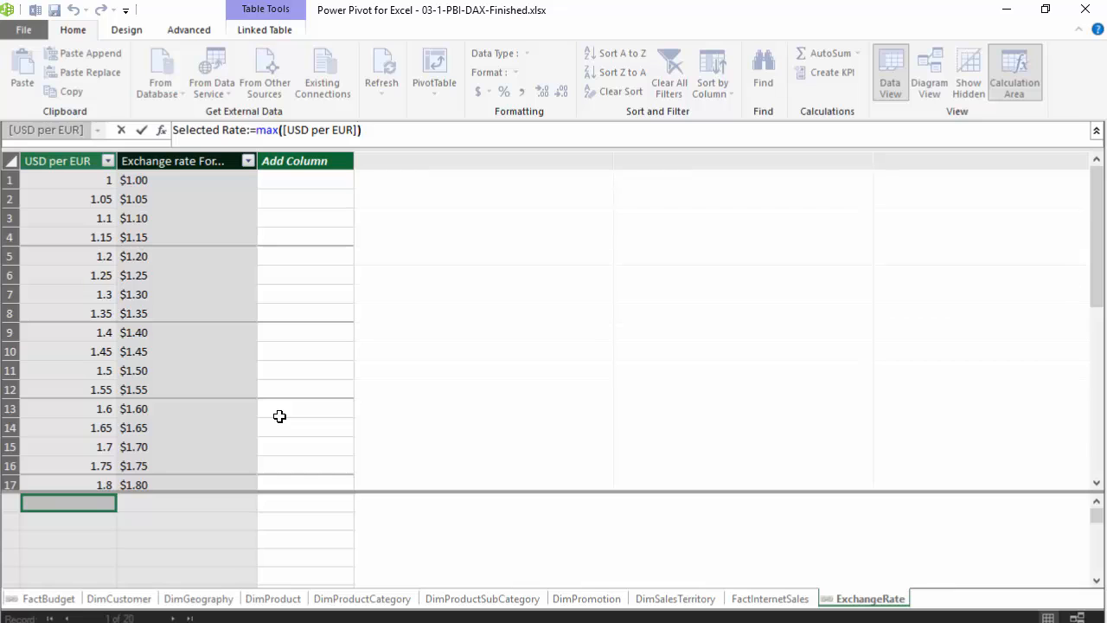
{"action": "key", "text": "Return"}
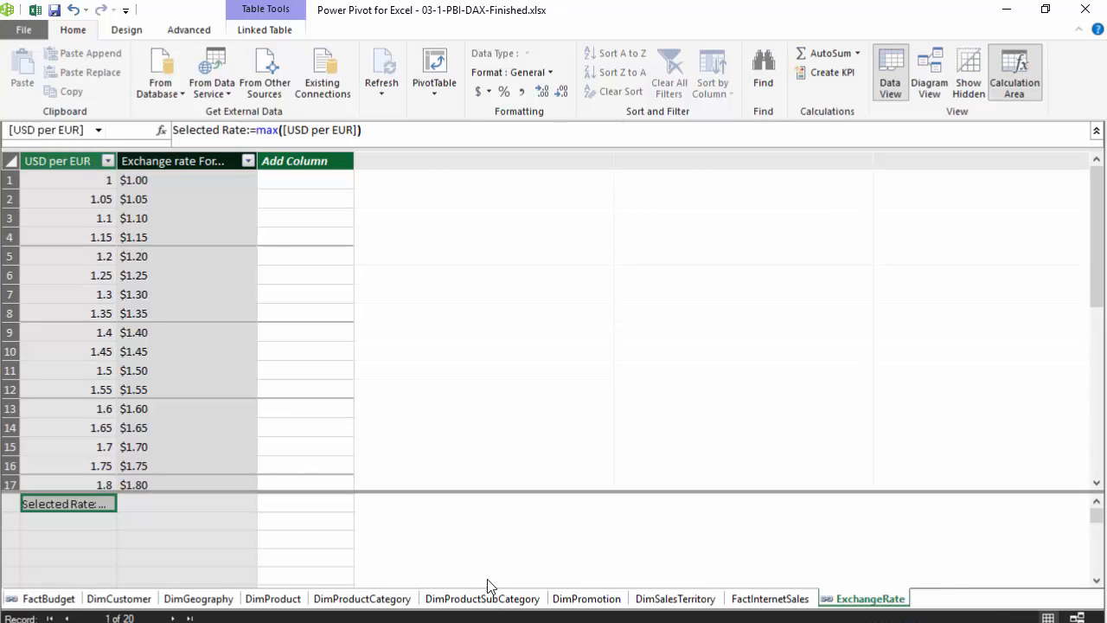
Start a measure named Net Sales in Euros in the FactInternetSales calculation area, in the empty cell below Net Sales as Pct of Months selected.
{"action": "left_click", "coordinate": [751, 606]}
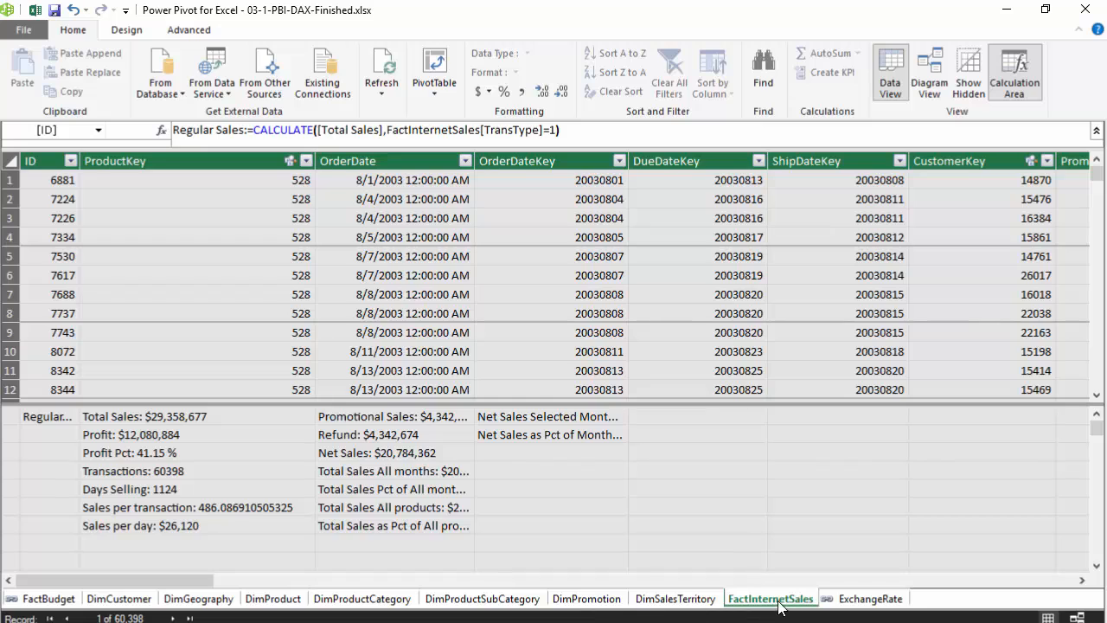
{"action": "left_click", "coordinate": [512, 452]}
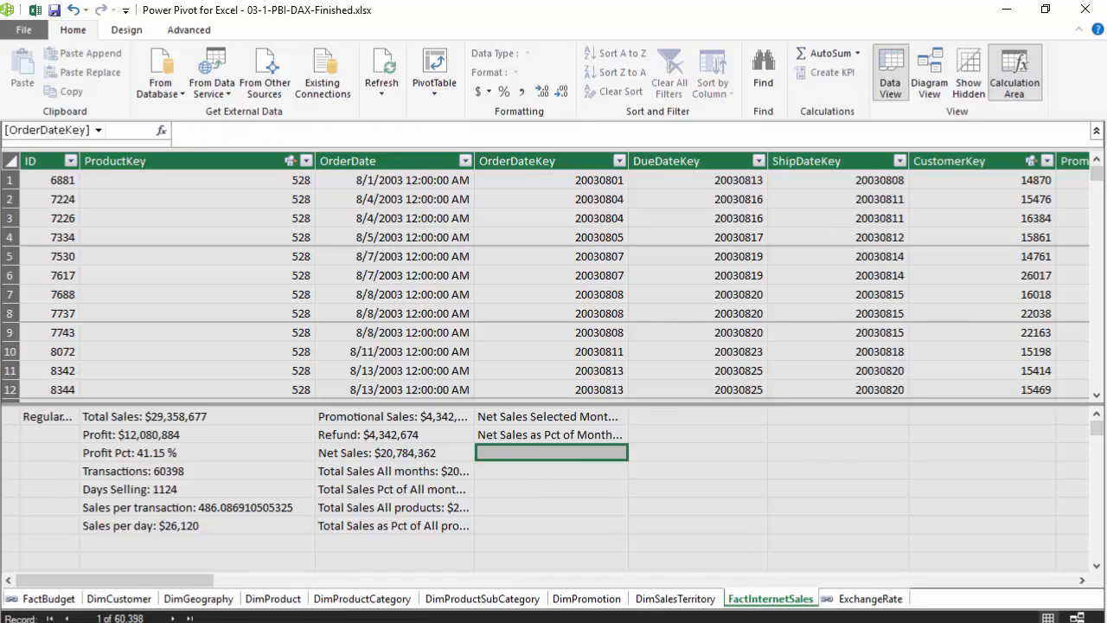
{"action": "type", "text": "Ne"}
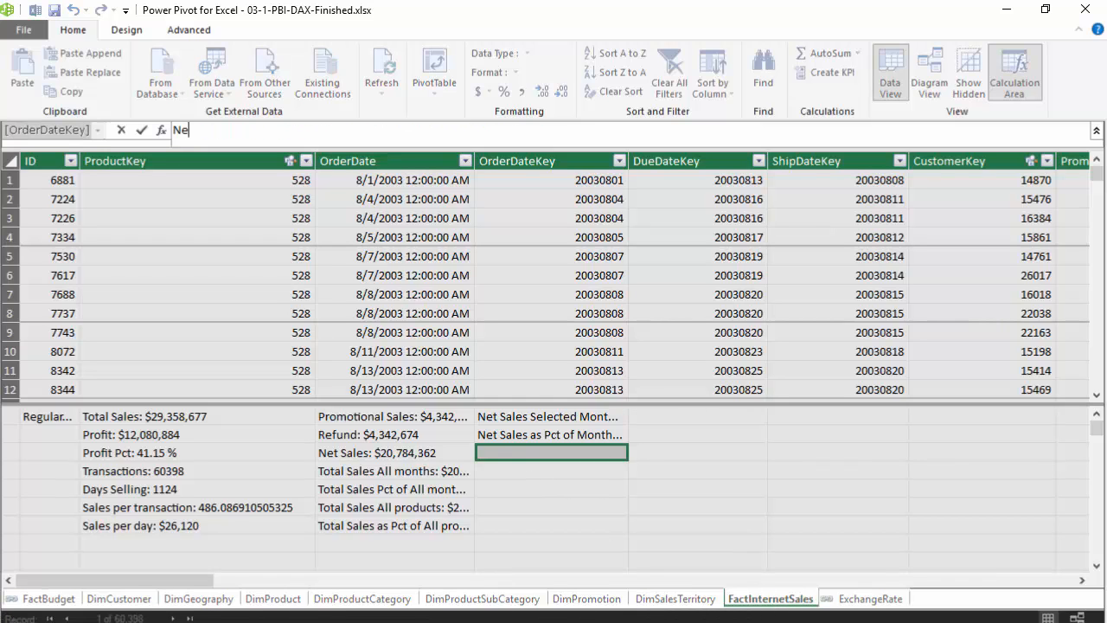
{"action": "type", "text": "t Sales "}
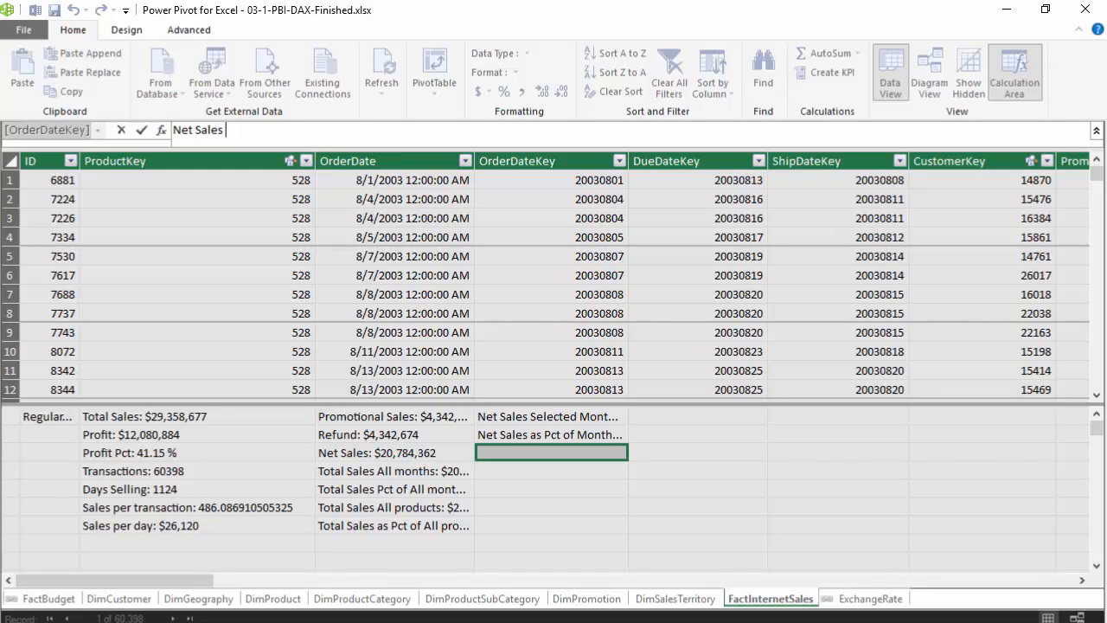
{"action": "type", "text": "in Euroas:="}
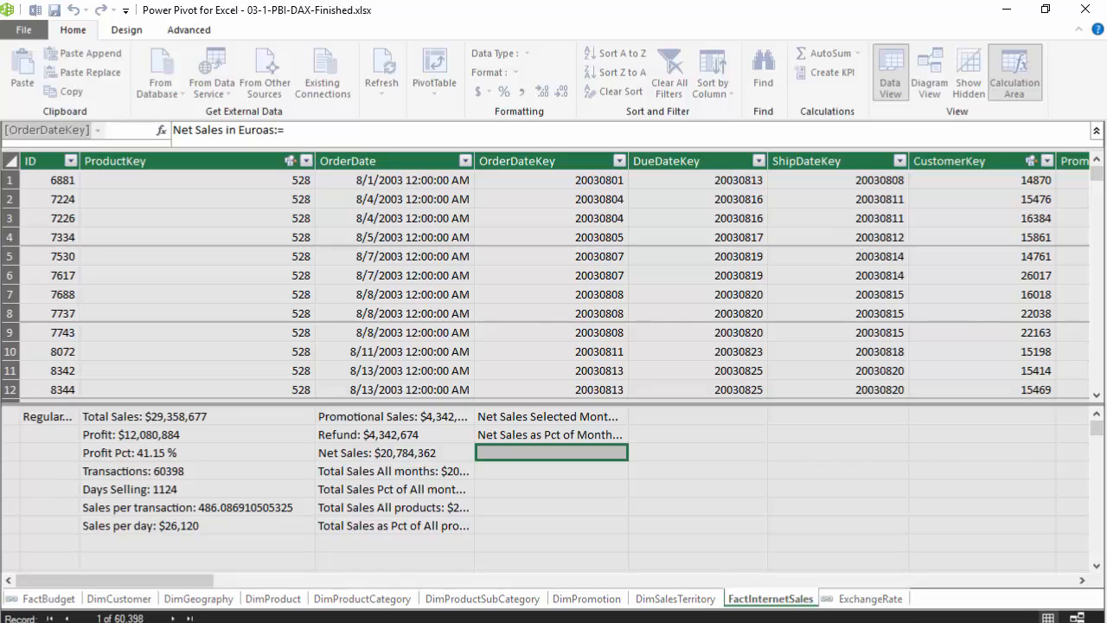
{"action": "key", "text": "Left"}
{"action": "key", "text": "Left"}
{"action": "key", "text": "Left"}
{"action": "key", "text": "Left"}
{"action": "key", "text": "Delete"}
{"action": "key", "text": "End"}
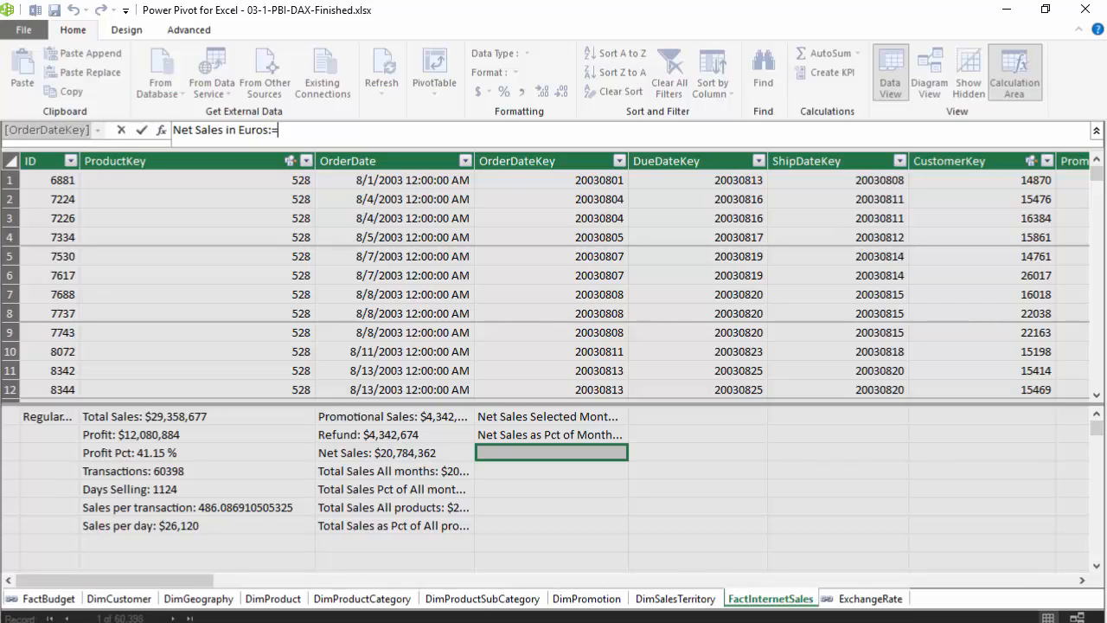
Define the Net Sales in Euros measure with the formula [Net Sales]/[Selected Rate].
{"action": "type", "text": "Net sa"}
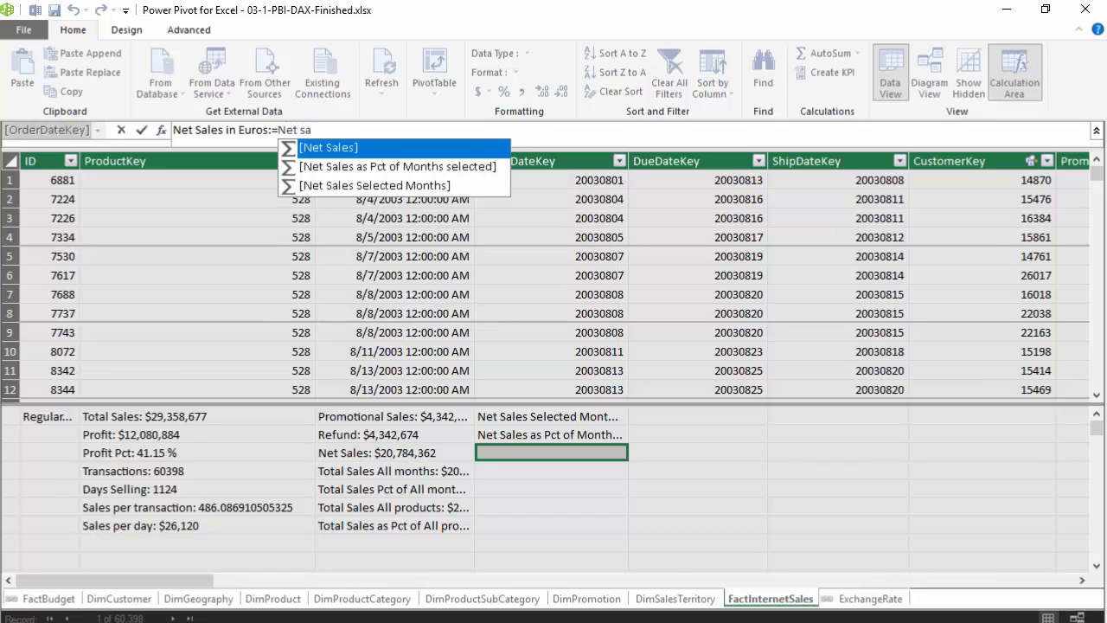
{"action": "key", "text": "Tab"}
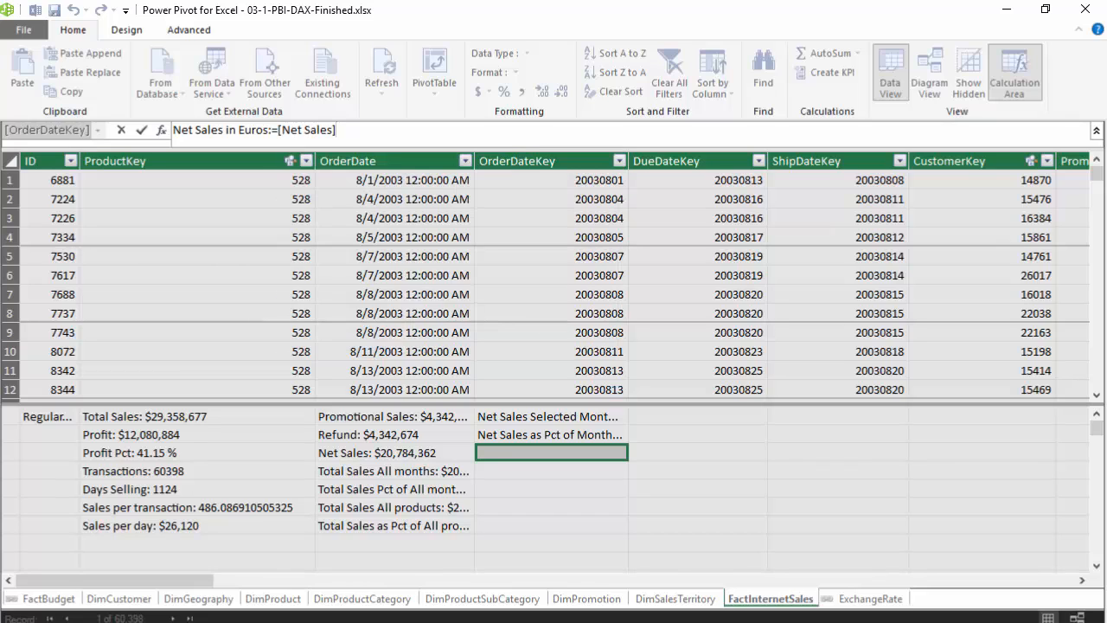
{"action": "type", "text": "/Exch"}
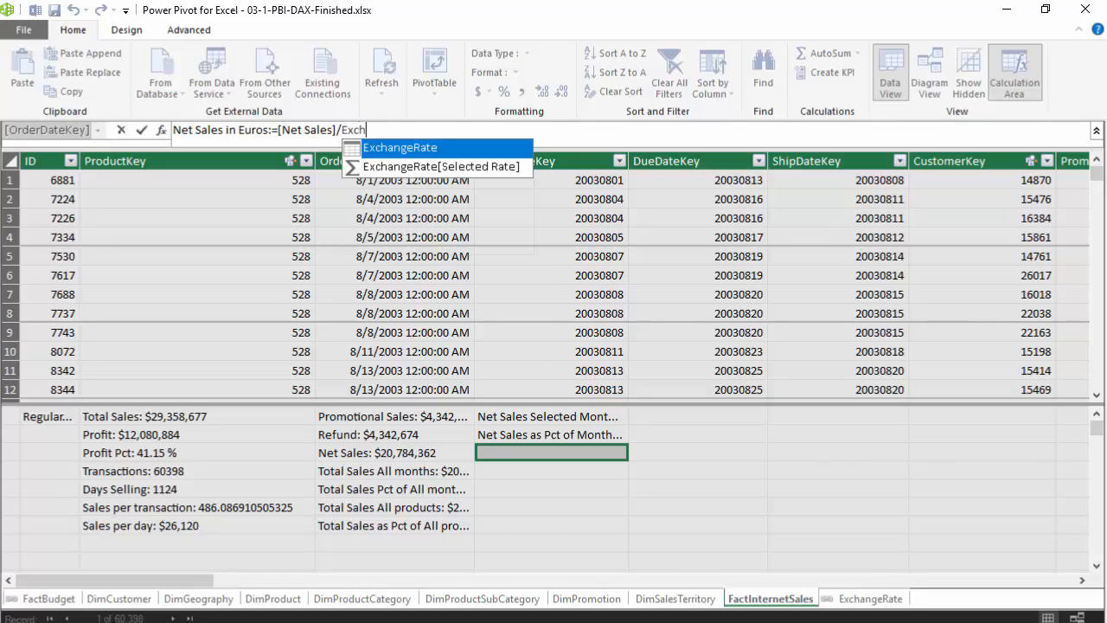
{"action": "key", "text": "BackSpace"}
{"action": "key", "text": "BackSpace"}
{"action": "key", "text": "BackSpace"}
{"action": "key", "text": "BackSpace"}
{"action": "type", "text": "sele"}
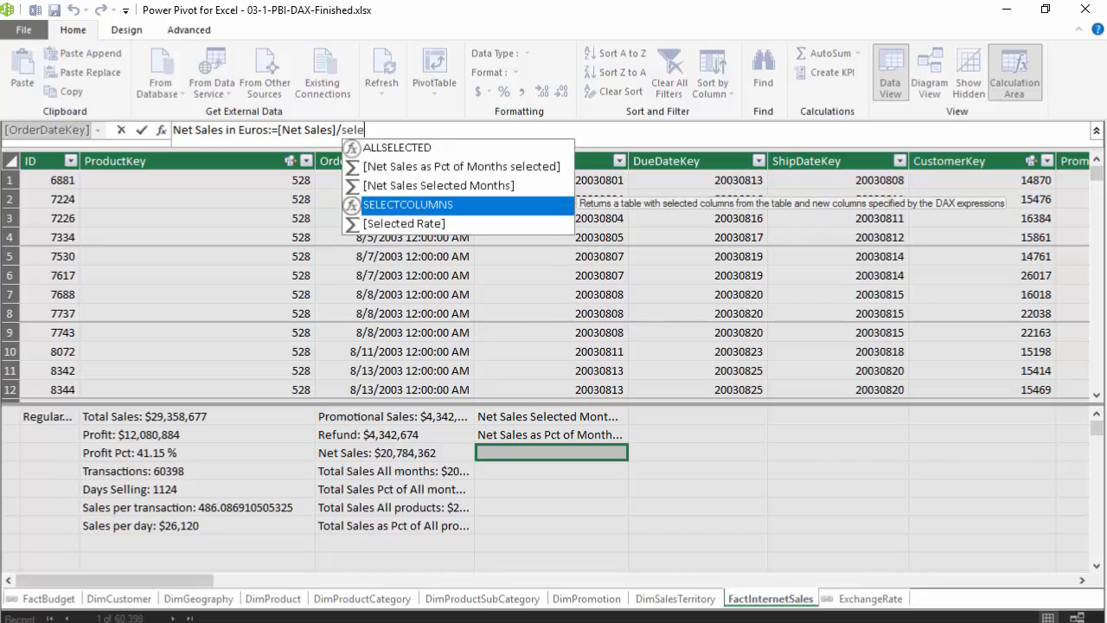
{"action": "type", "text": "c"}
{"action": "key", "text": "Down"}
{"action": "key", "text": "Tab"}
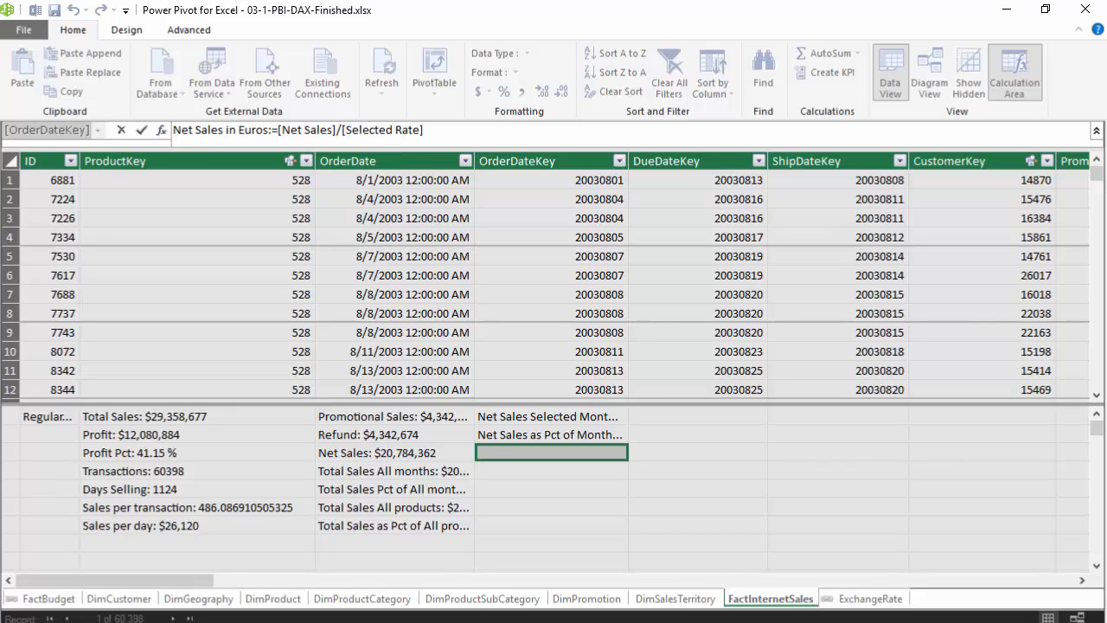
{"action": "key", "text": "Return"}
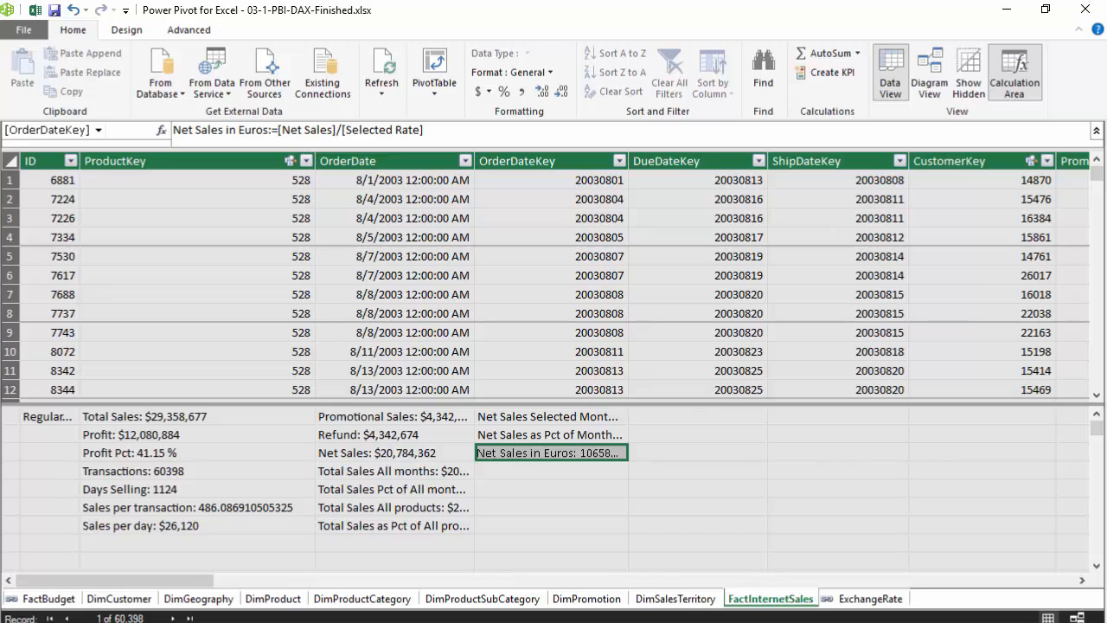
{"action": "left_click", "coordinate": [574, 436]}
{"action": "right_click", "coordinate": [575, 435]}
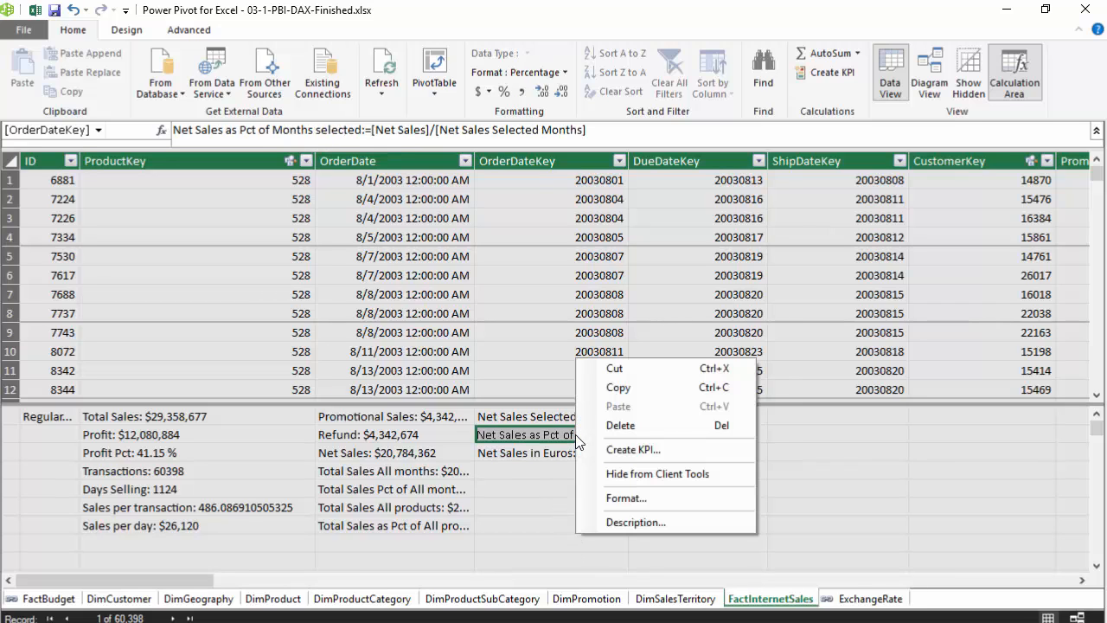
{"action": "left_click", "coordinate": [638, 501]}
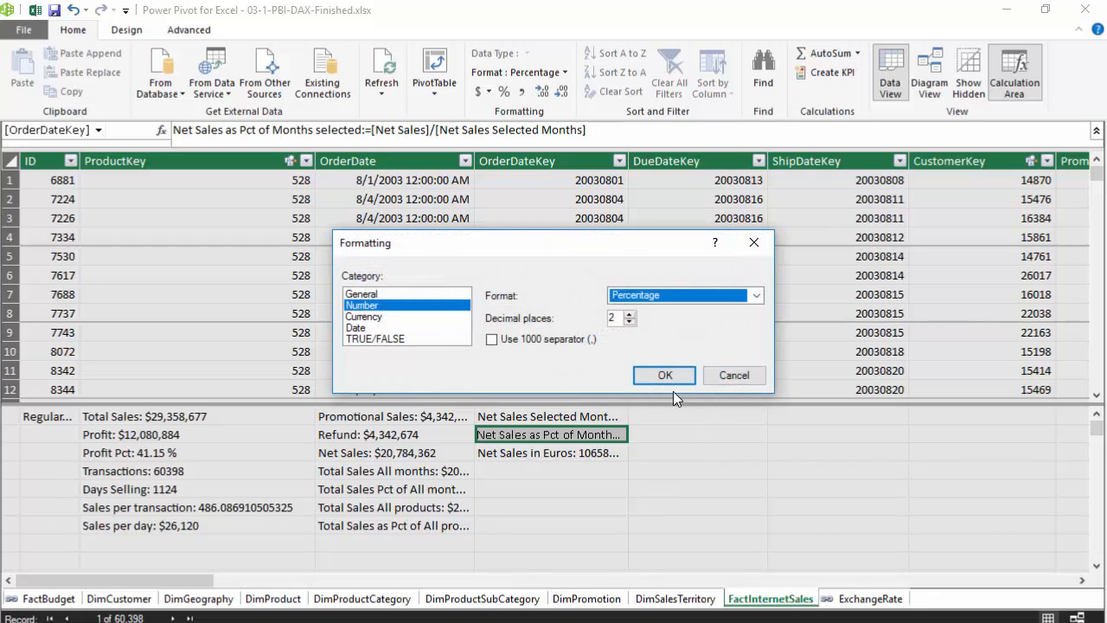
{"action": "left_click", "coordinate": [724, 374]}
Format the Net Sales in Euros measure as Currency with the symbol € Alsatian (France).
{"action": "left_click", "coordinate": [575, 452]}
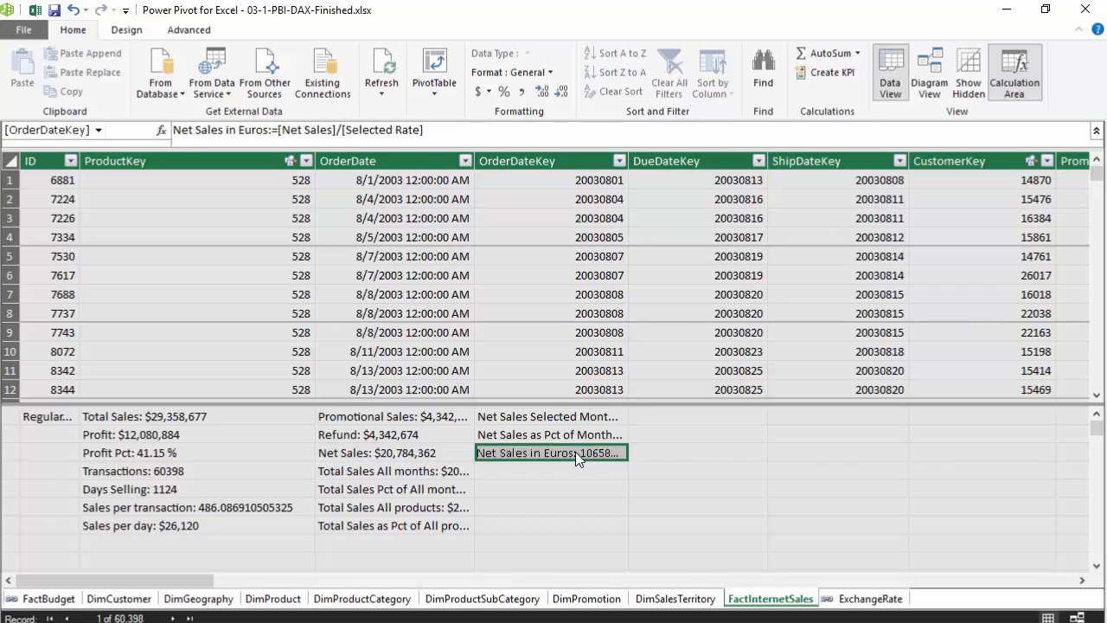
{"action": "right_click", "coordinate": [574, 452]}
{"action": "left_click", "coordinate": [683, 595]}
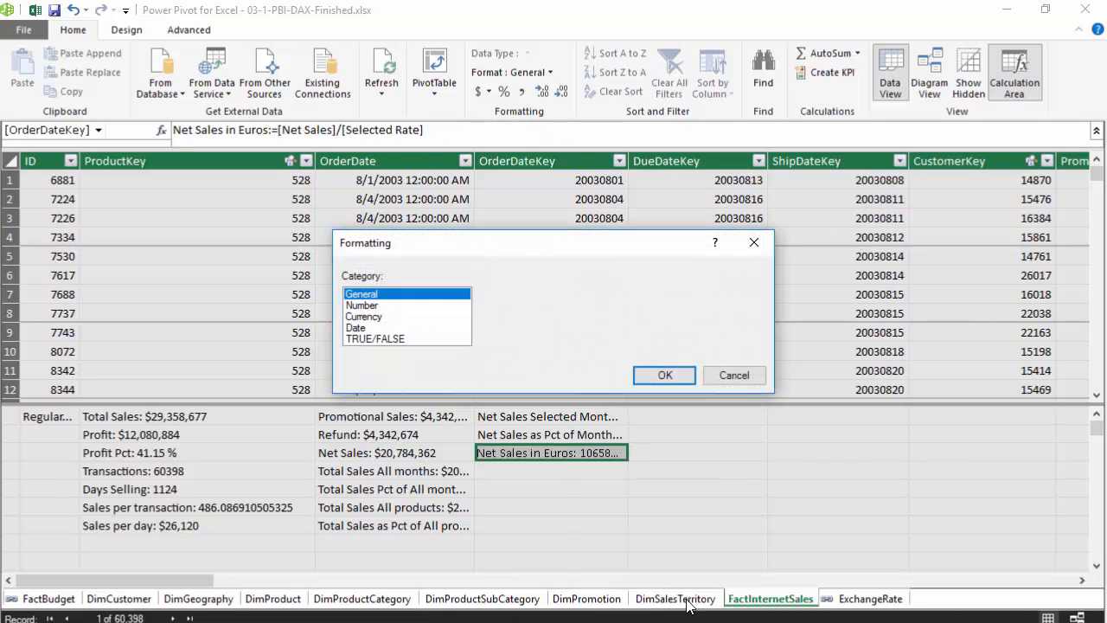
{"action": "left_click", "coordinate": [372, 319]}
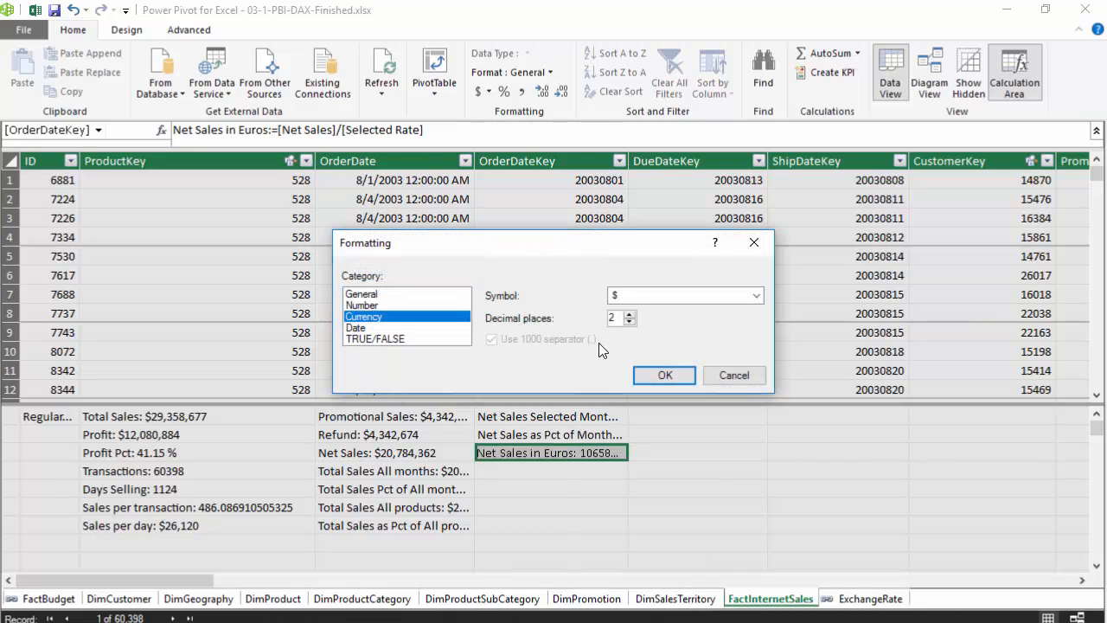
{"action": "left_click", "coordinate": [741, 295]}
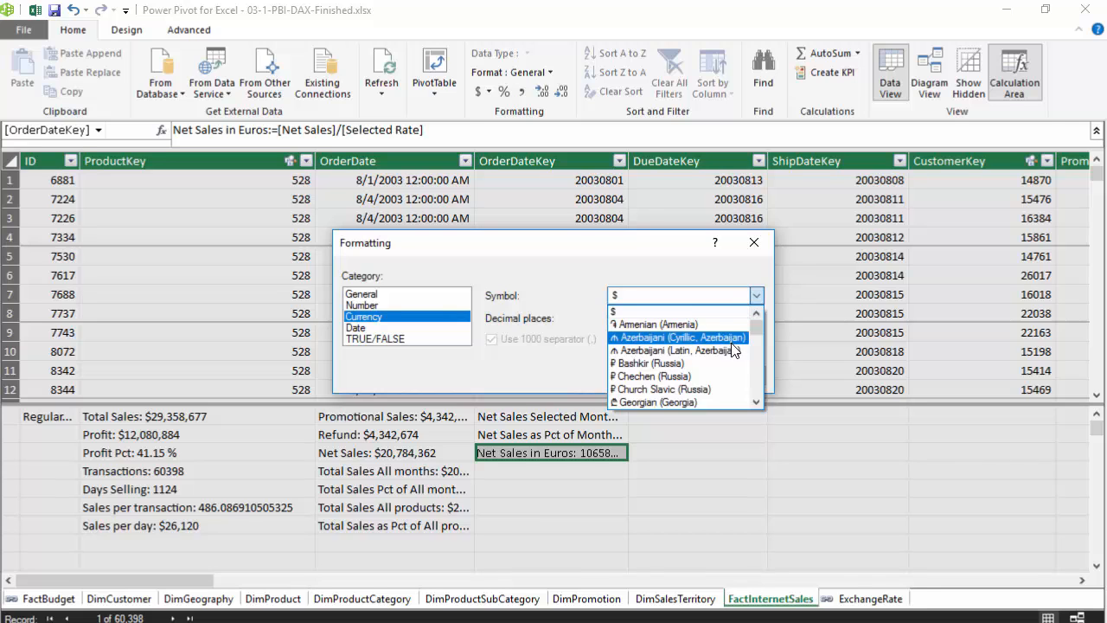
{"action": "scroll", "coordinate": [733, 351], "scroll_direction": "down", "scroll_amount": 2}
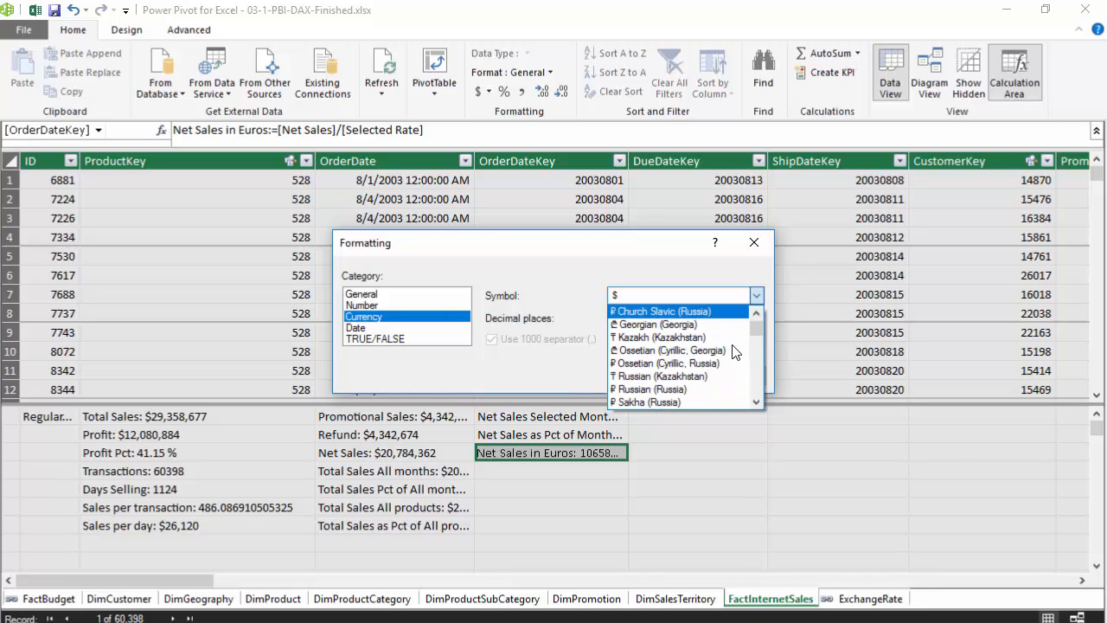
{"action": "scroll", "coordinate": [704, 336], "scroll_direction": "down", "scroll_amount": 2}
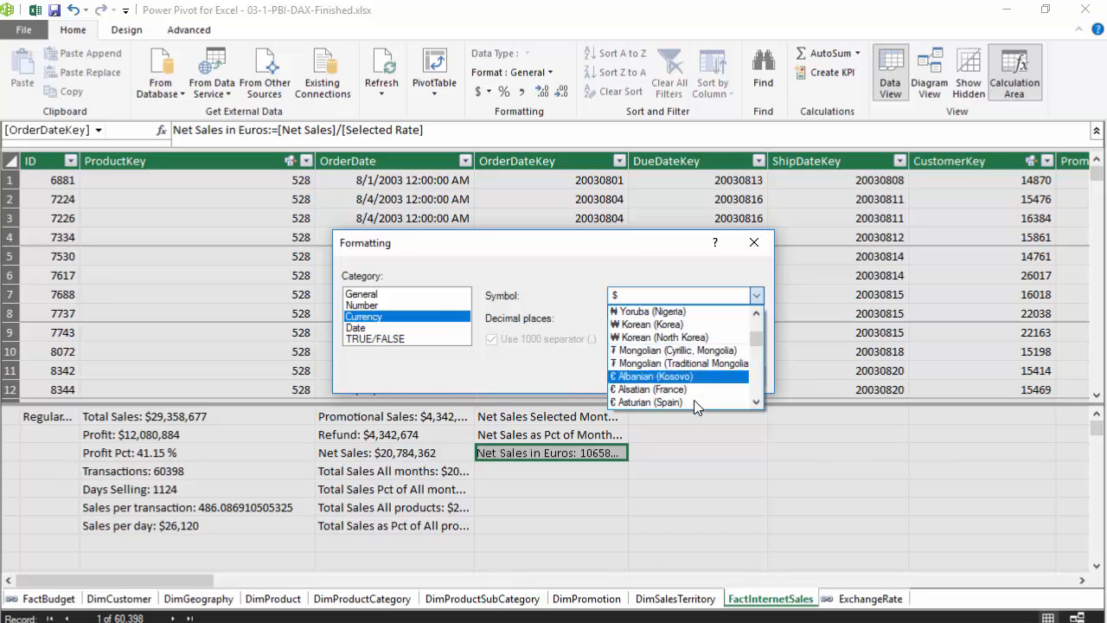
{"action": "scroll", "coordinate": [707, 396], "scroll_direction": "down", "scroll_amount": 1}
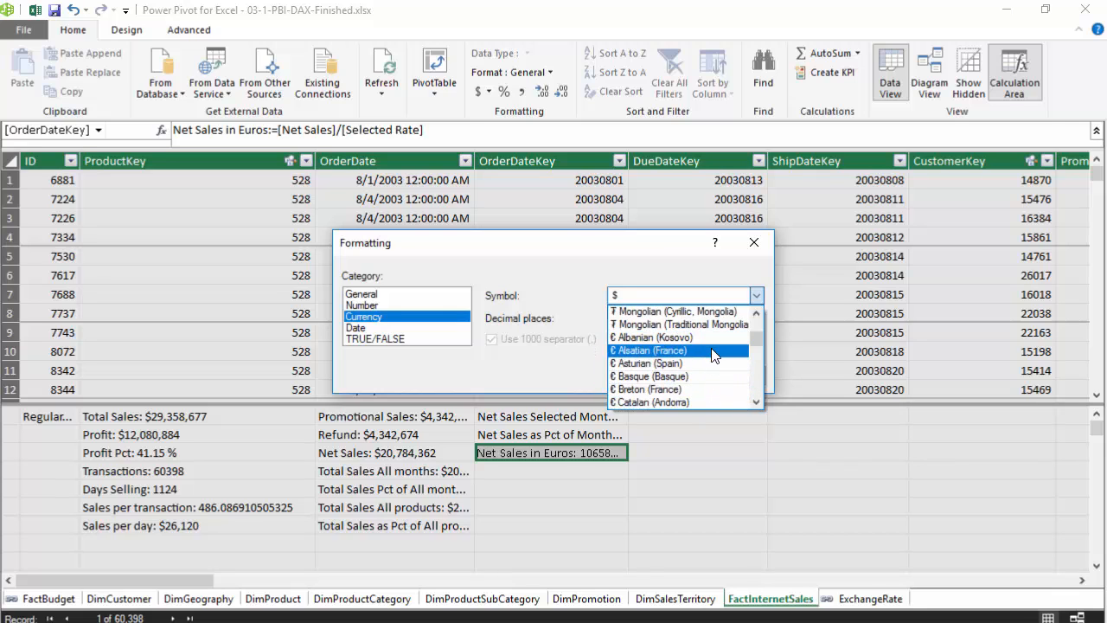
{"action": "left_click", "coordinate": [711, 350]}
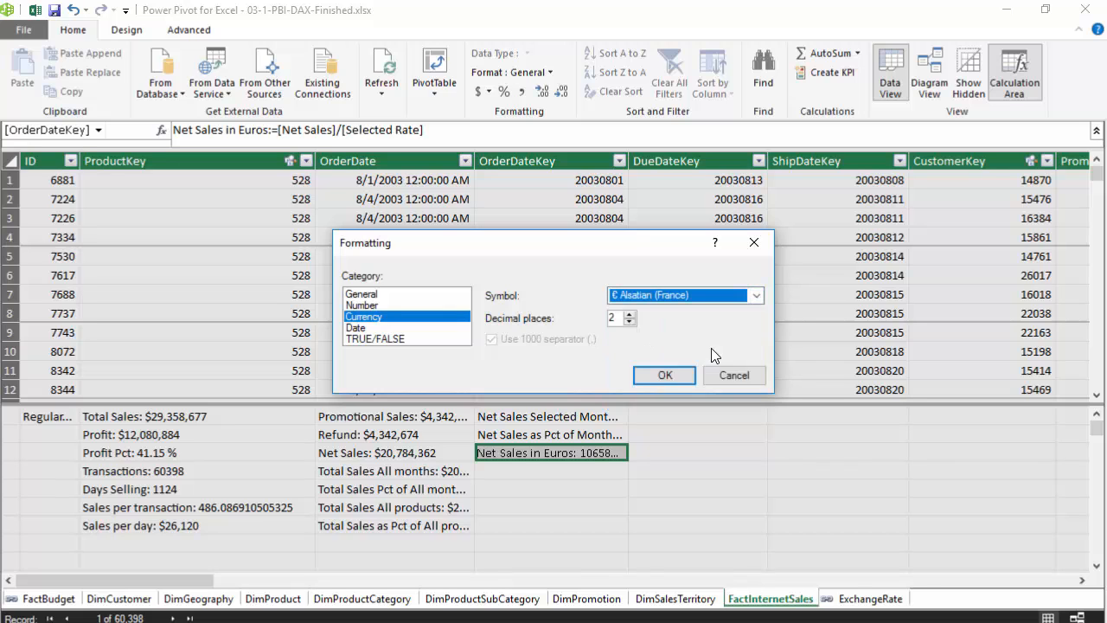
{"action": "left_click", "coordinate": [662, 375]}
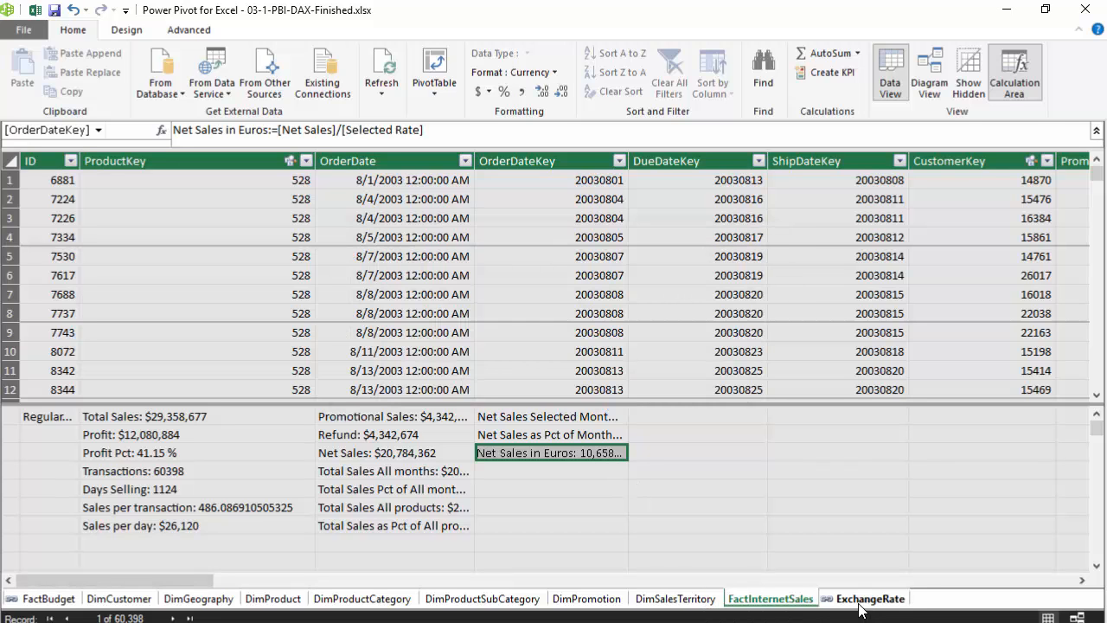
Switch to the 03-1-PBI-DAX-Finished.xlsx workbook in Excel and insert a PivotTable based on its Data Model at cell A1 of a new worksheet.
{"action": "mouse_move", "coordinate": [531, 622]}
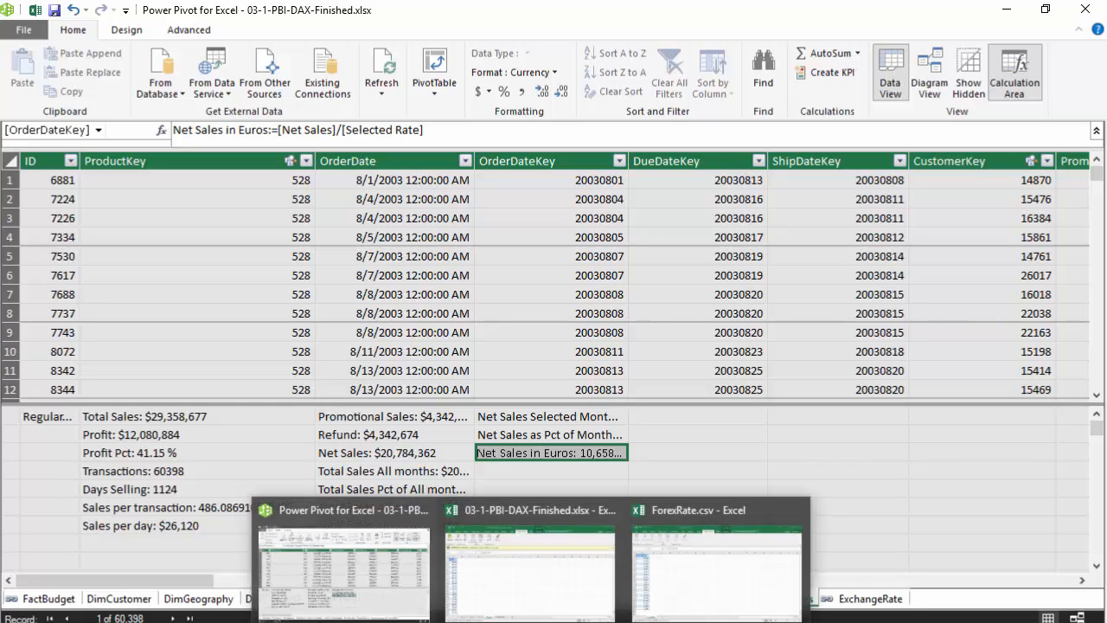
{"action": "left_click", "coordinate": [534, 582]}
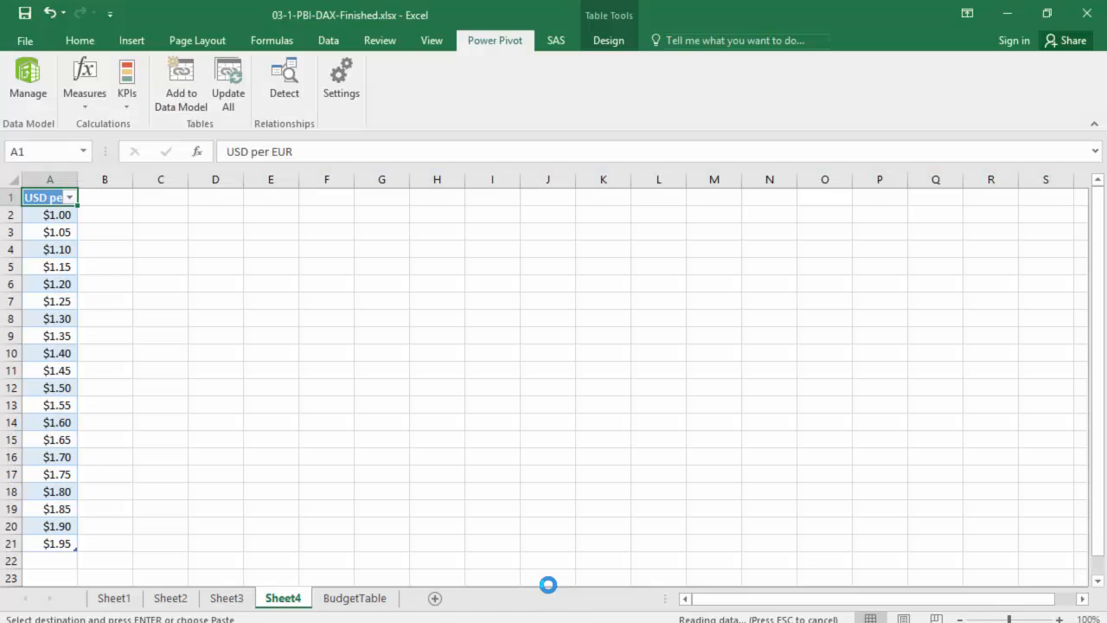
{"action": "left_click", "coordinate": [242, 601]}
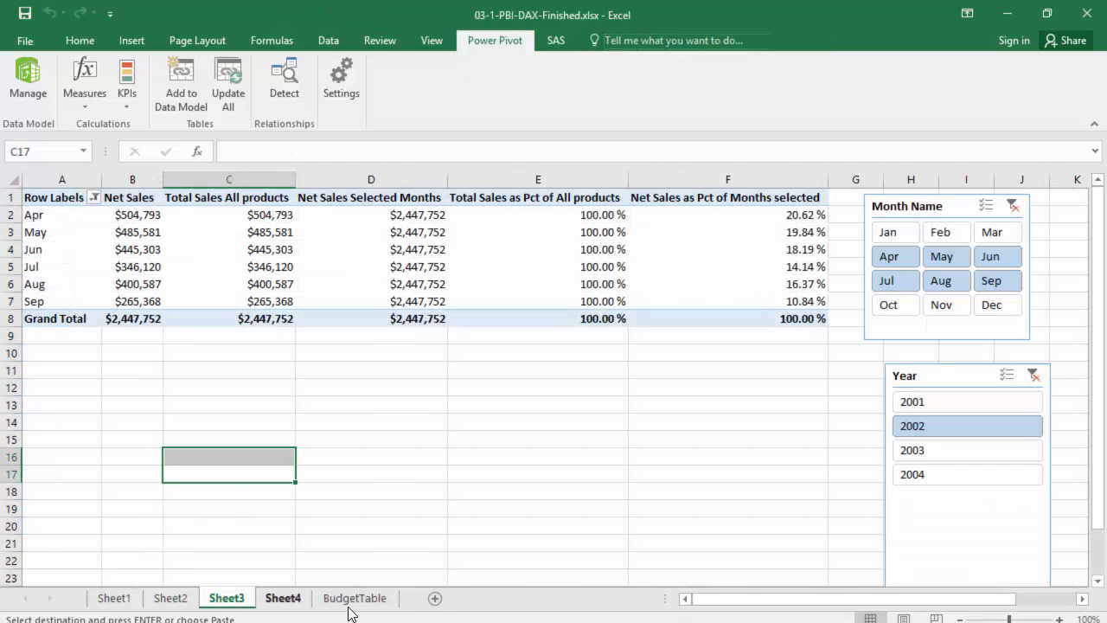
{"action": "left_click", "coordinate": [435, 599]}
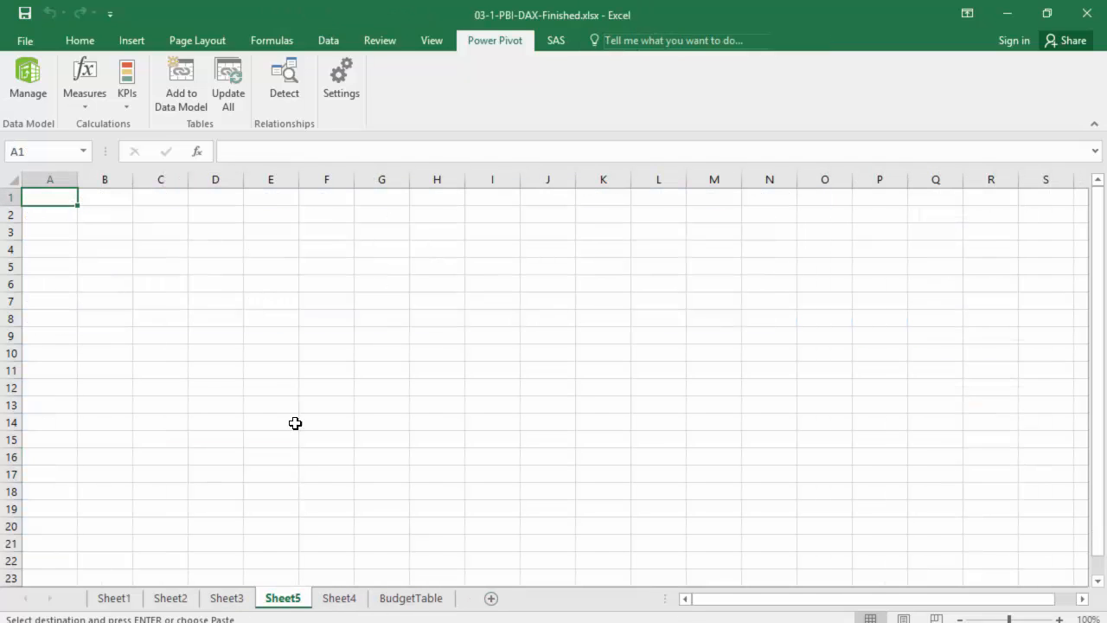
{"action": "left_click", "coordinate": [130, 40]}
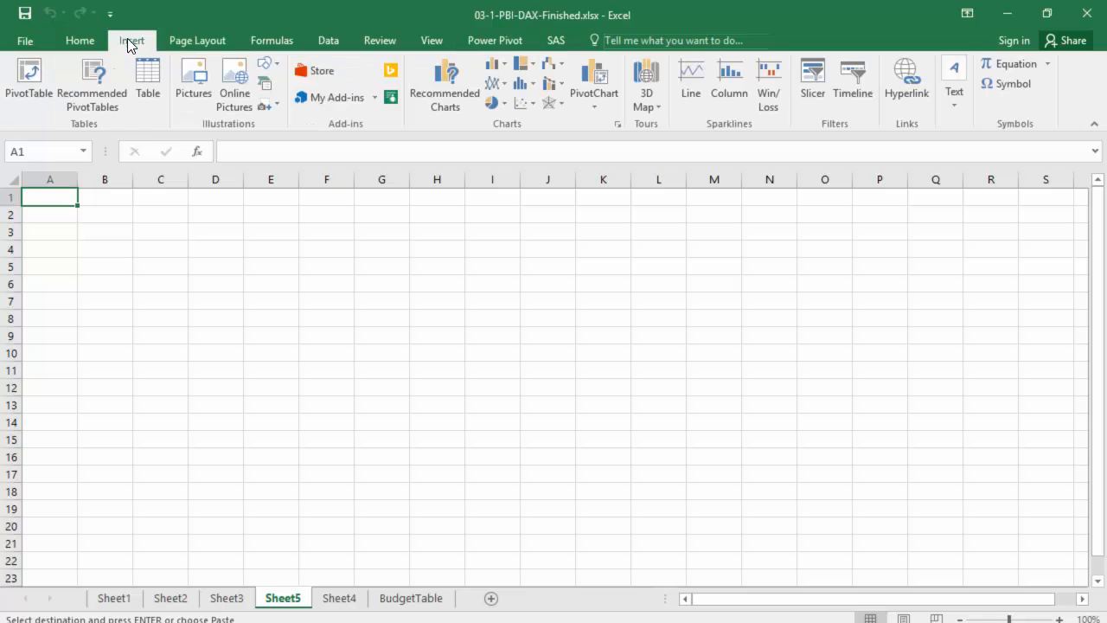
{"action": "left_click", "coordinate": [42, 100]}
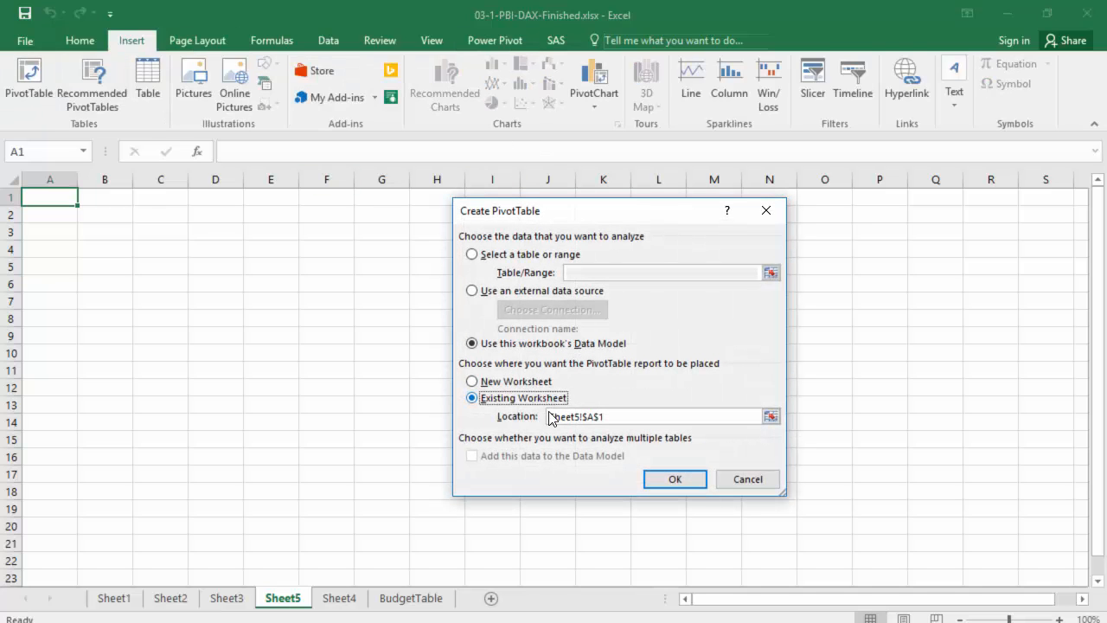
{"action": "left_click", "coordinate": [657, 479]}
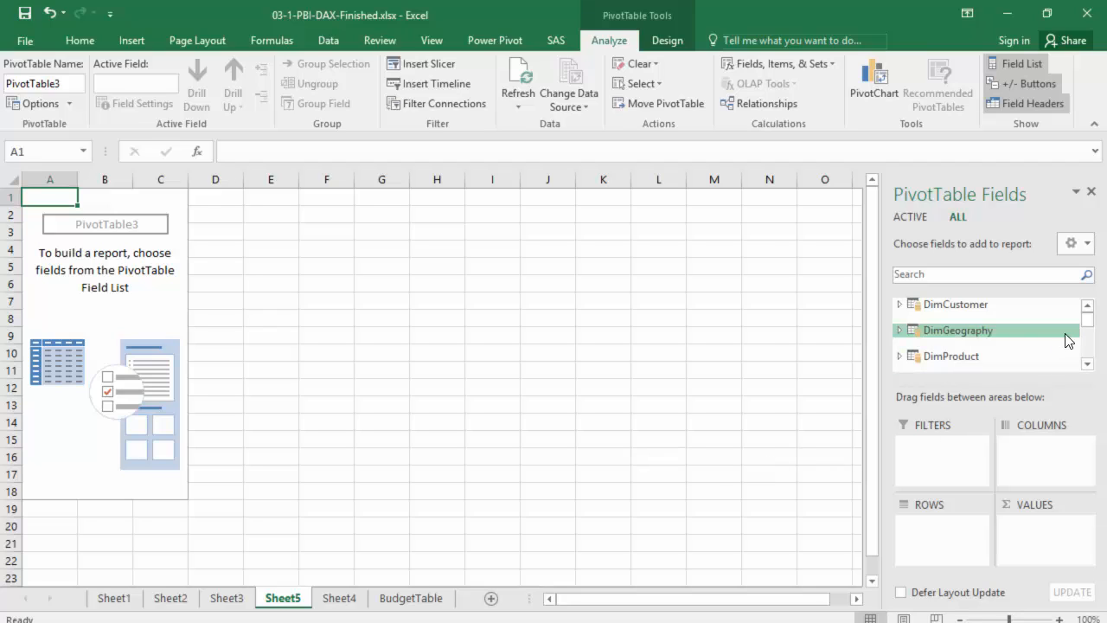
Add the EnglishProductCategoryName field from the DimProductCategory table to the PivotTable's rows.
{"action": "left_click", "coordinate": [1089, 367]}
{"action": "left_click", "coordinate": [1088, 367]}
{"action": "left_click", "coordinate": [1088, 366]}
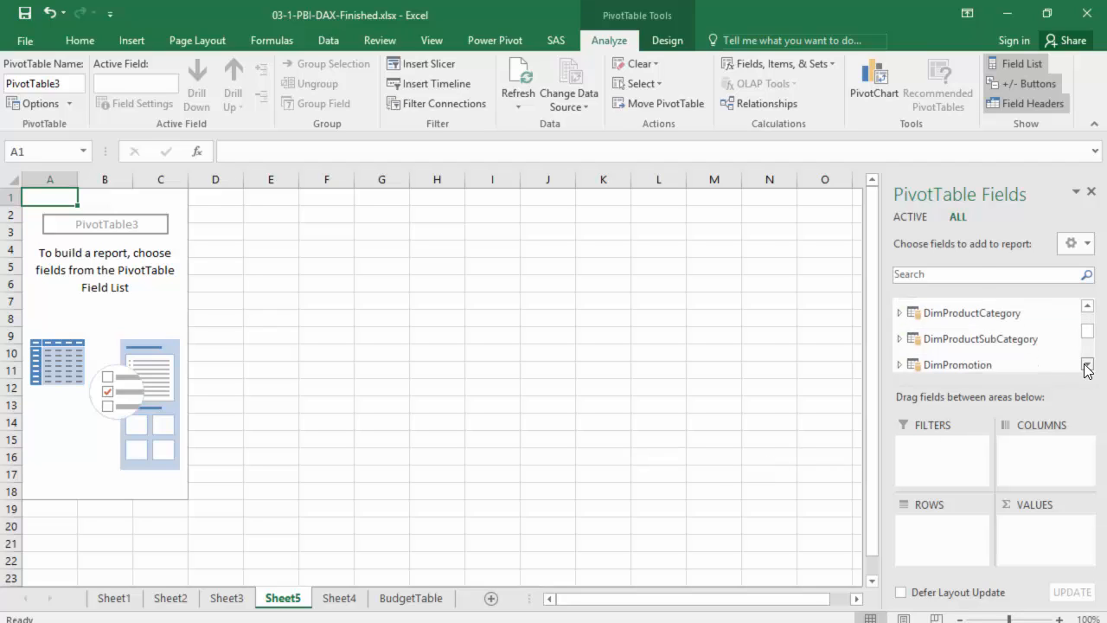
{"action": "left_click_drag", "start_coordinate": [1091, 342], "coordinate": [1091, 339]}
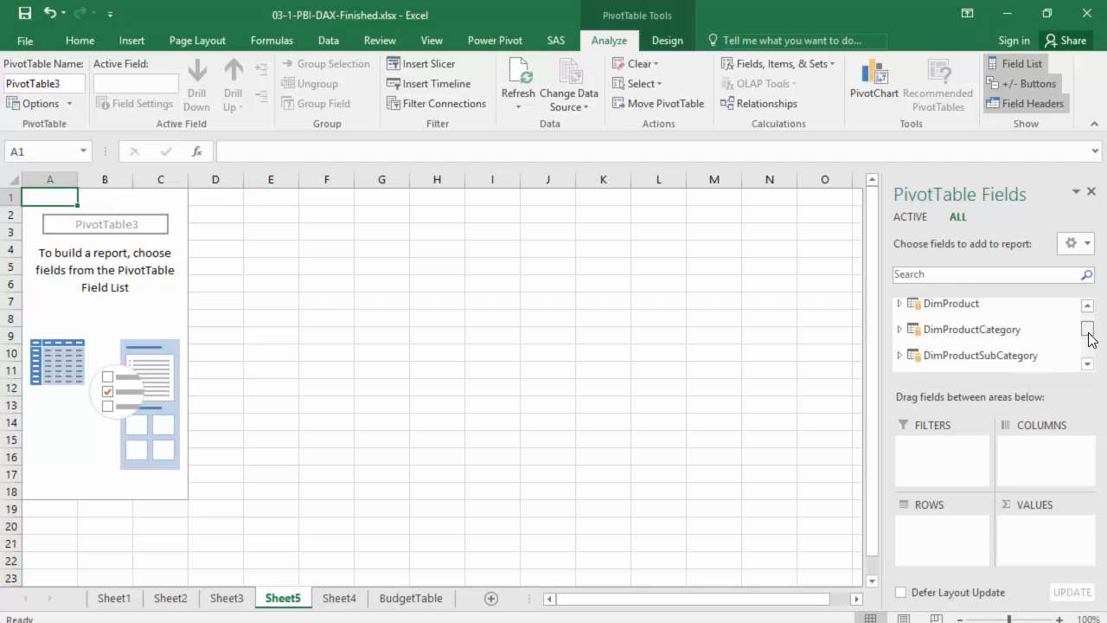
{"action": "left_click", "coordinate": [901, 330]}
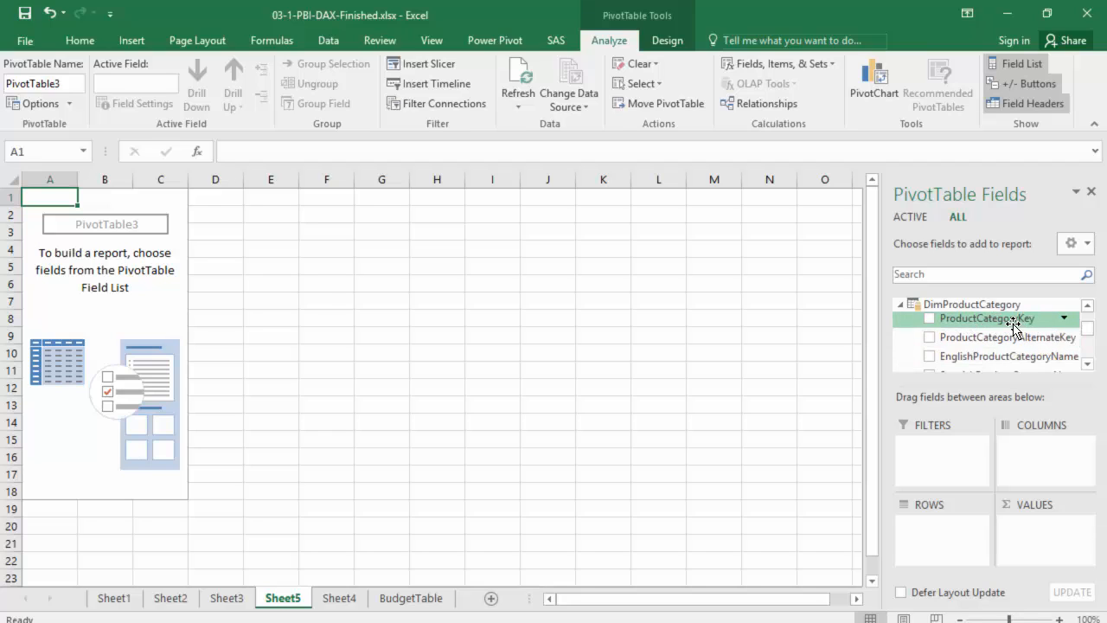
{"action": "scroll", "coordinate": [1014, 327], "scroll_direction": "down", "scroll_amount": 1}
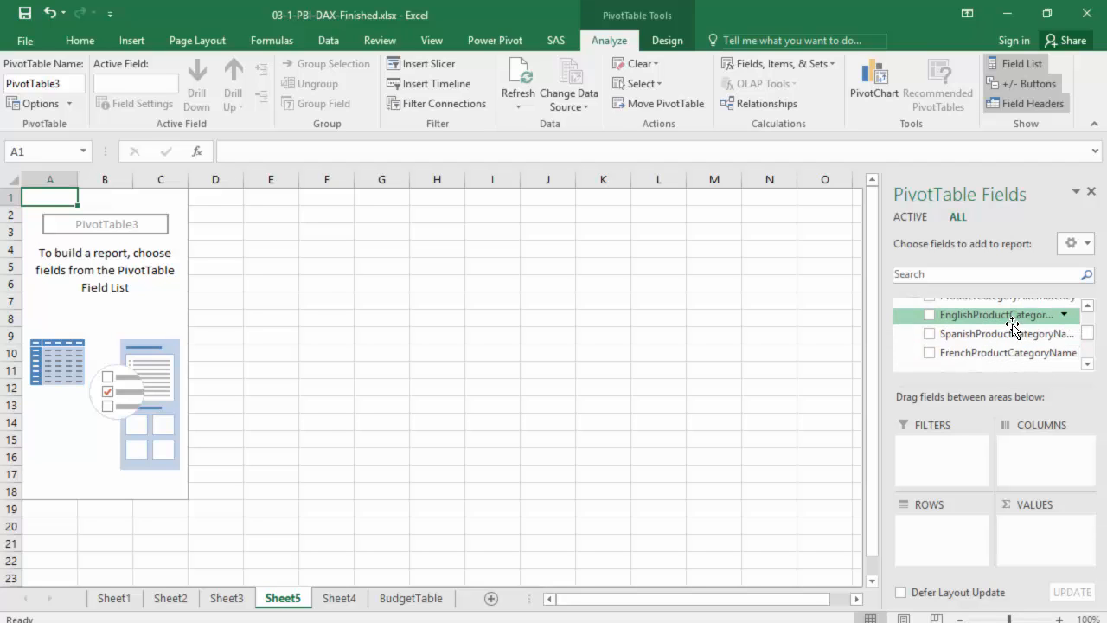
{"action": "scroll", "coordinate": [1012, 325], "scroll_direction": "up", "scroll_amount": 1}
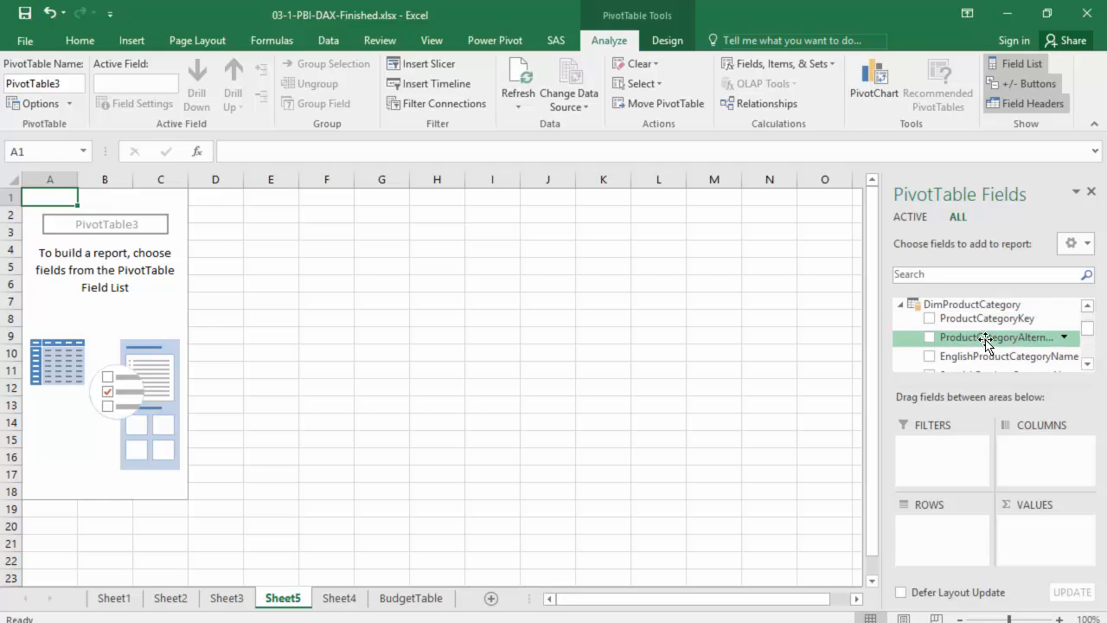
{"action": "scroll", "coordinate": [987, 337], "scroll_direction": "down", "scroll_amount": 1}
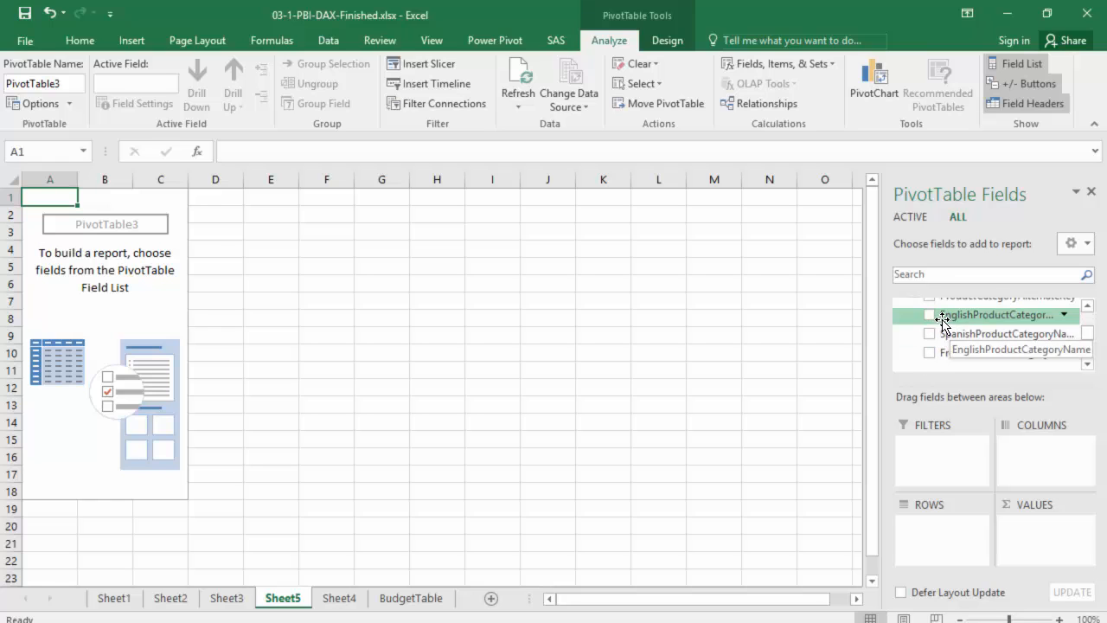
{"action": "left_click_drag", "start_coordinate": [943, 322], "coordinate": [931, 530]}
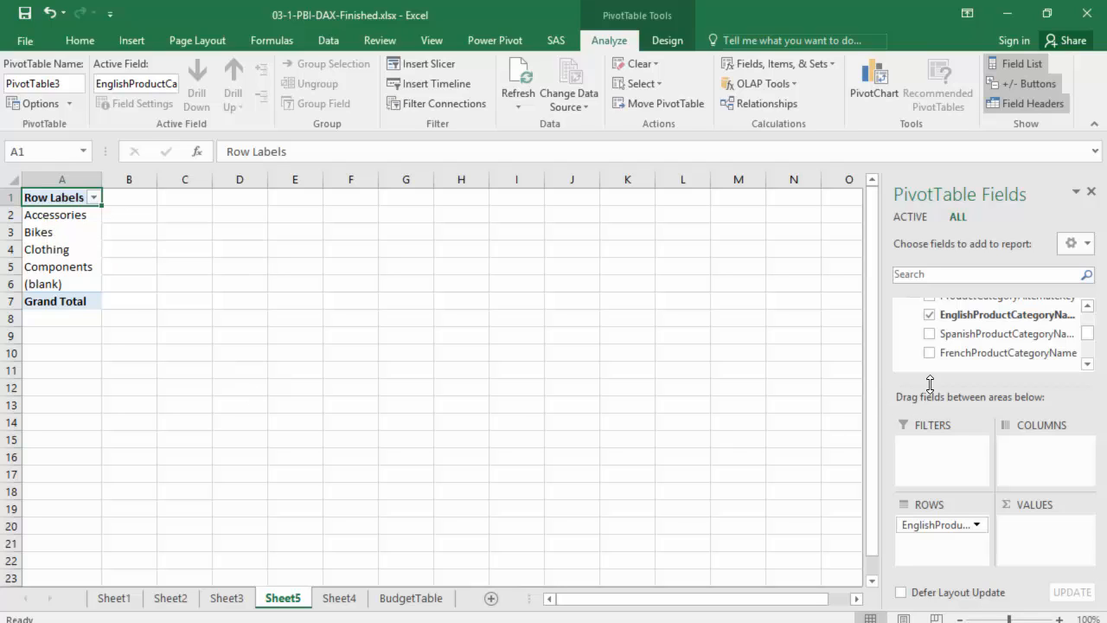
Add the Net Sales in Euros measure from the FactInternetSales table to the PivotTable's values.
{"action": "left_click", "coordinate": [1088, 364]}
{"action": "left_click_drag", "start_coordinate": [1089, 336], "coordinate": [1092, 362]}
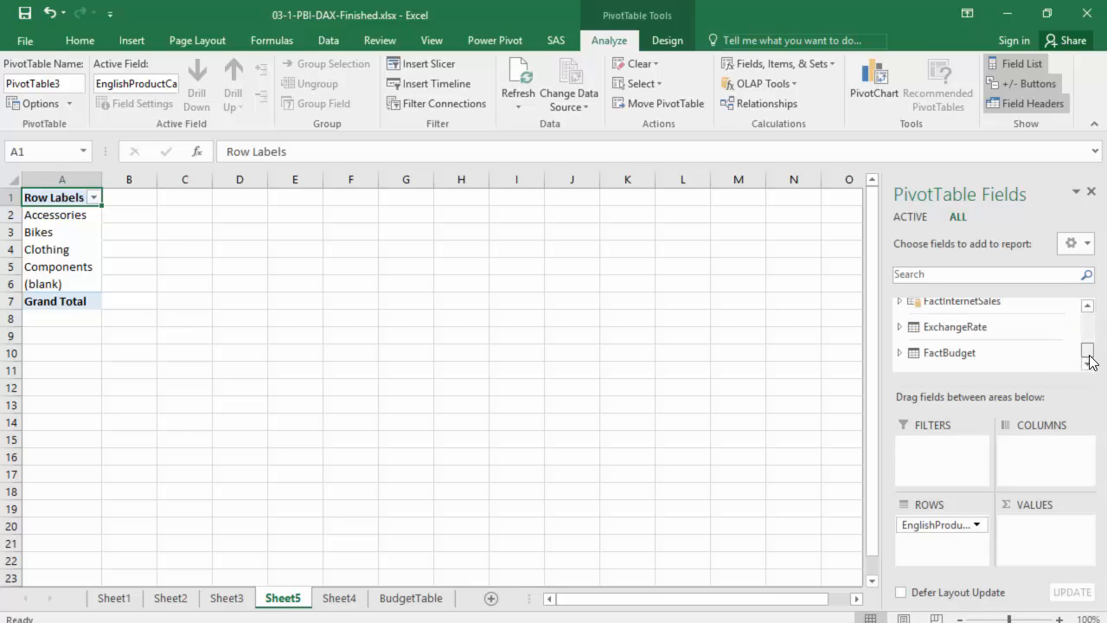
{"action": "left_click", "coordinate": [901, 304]}
{"action": "scroll", "coordinate": [1065, 326], "scroll_direction": "down", "scroll_amount": 5}
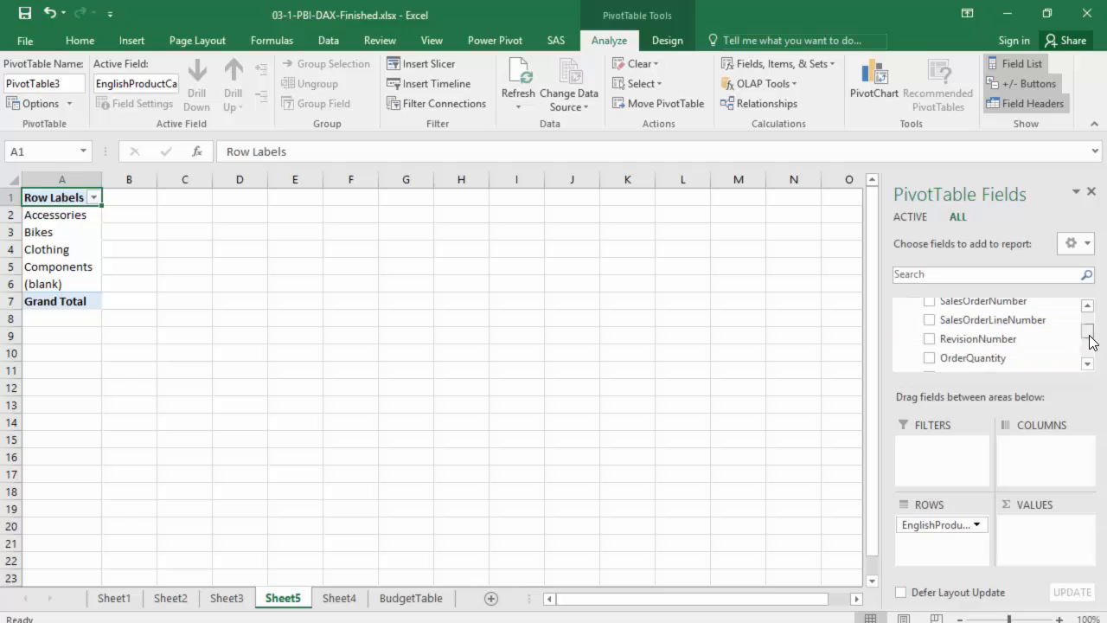
{"action": "left_click_drag", "start_coordinate": [1090, 341], "coordinate": [1092, 364]}
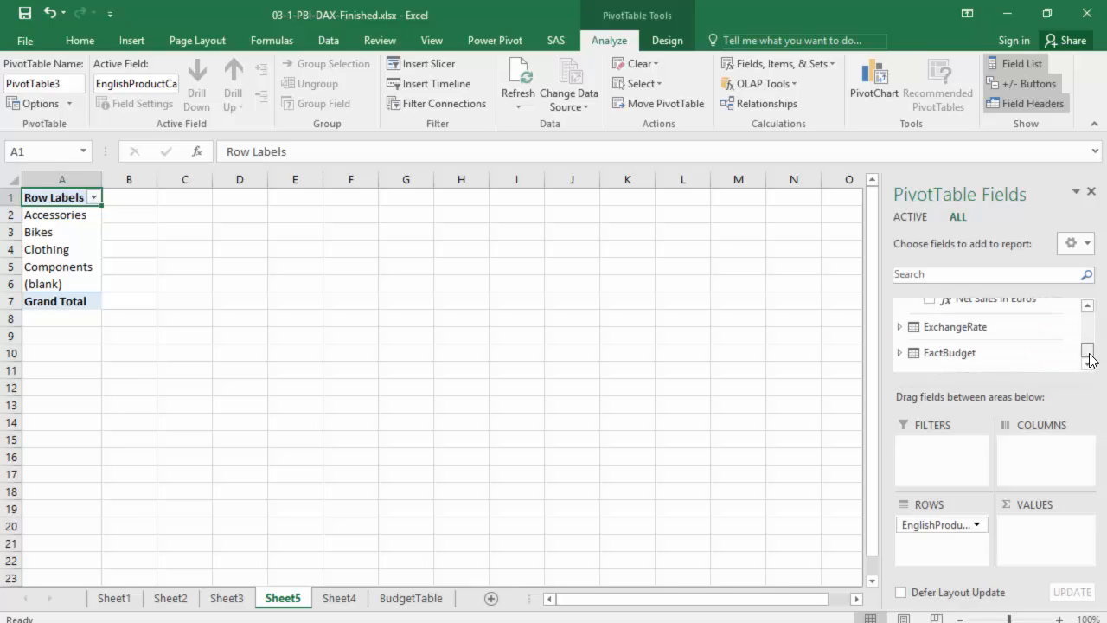
{"action": "left_click", "coordinate": [1088, 307]}
{"action": "left_click_drag", "start_coordinate": [991, 313], "coordinate": [1063, 521]}
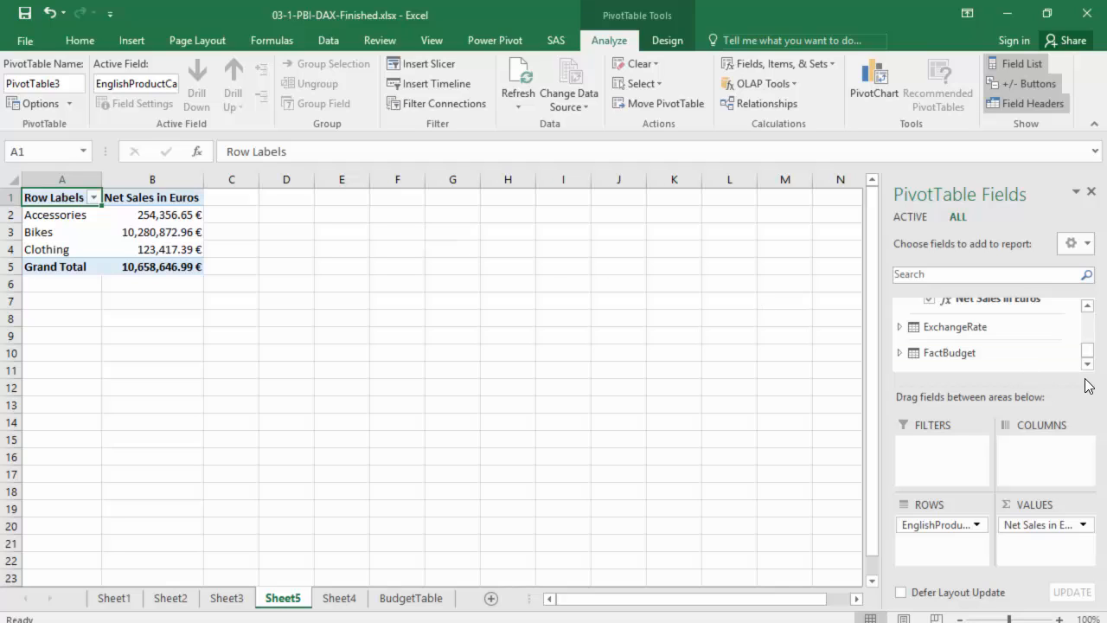
Add a slicer for the Exchange rate Formatted field of the ExchangeRate table.
{"action": "scroll", "coordinate": [974, 352], "scroll_direction": "up", "scroll_amount": 1}
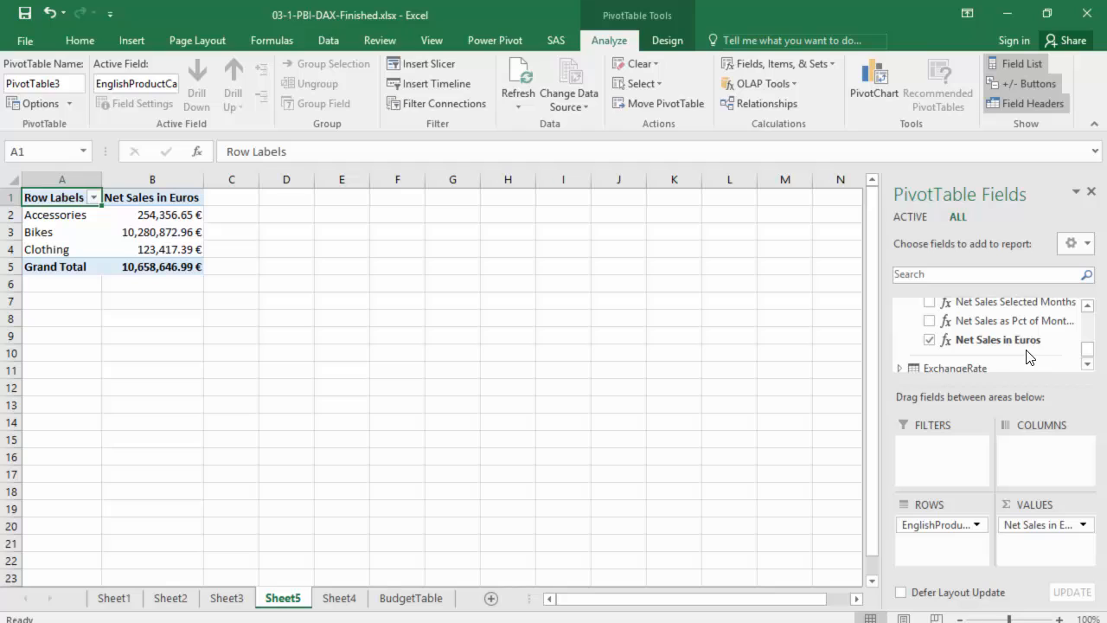
{"action": "scroll", "coordinate": [1026, 351], "scroll_direction": "down", "scroll_amount": 1}
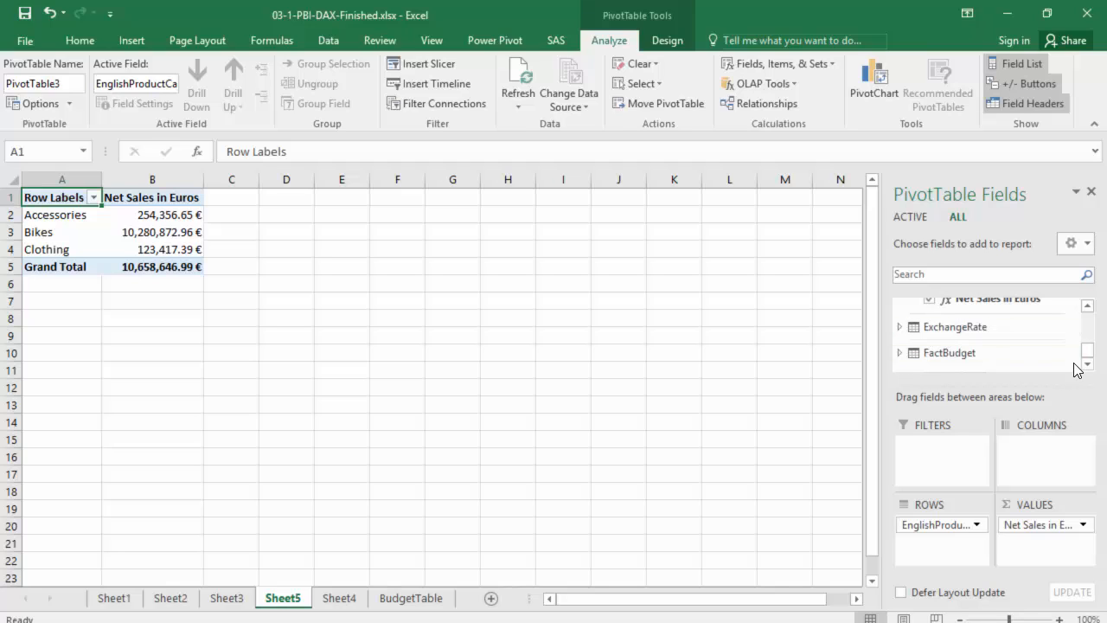
{"action": "left_click", "coordinate": [900, 326]}
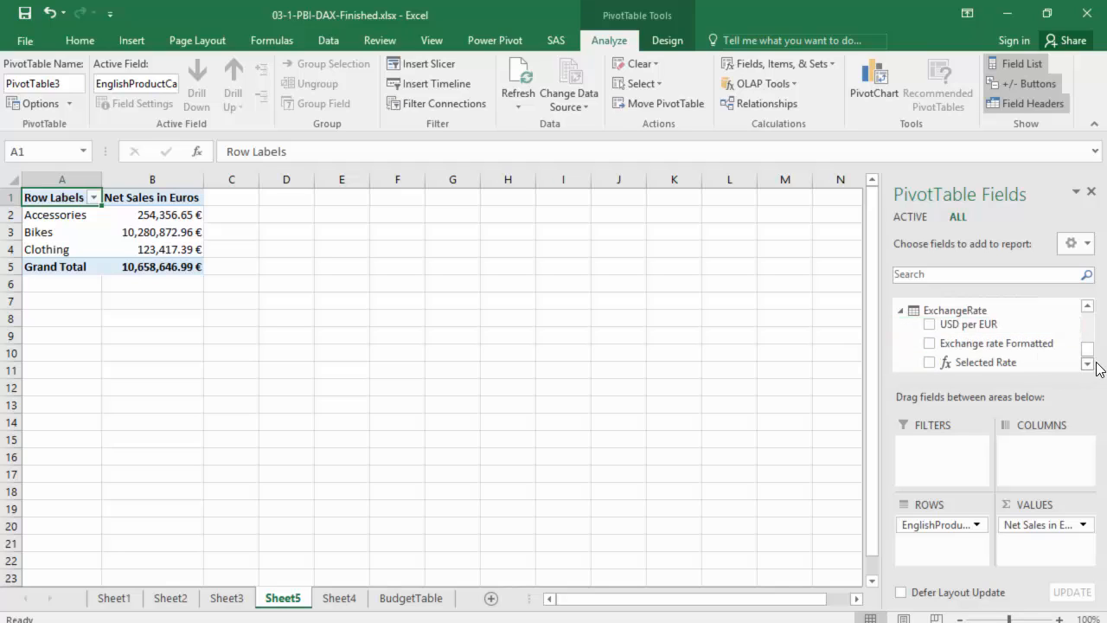
{"action": "right_click", "coordinate": [999, 347]}
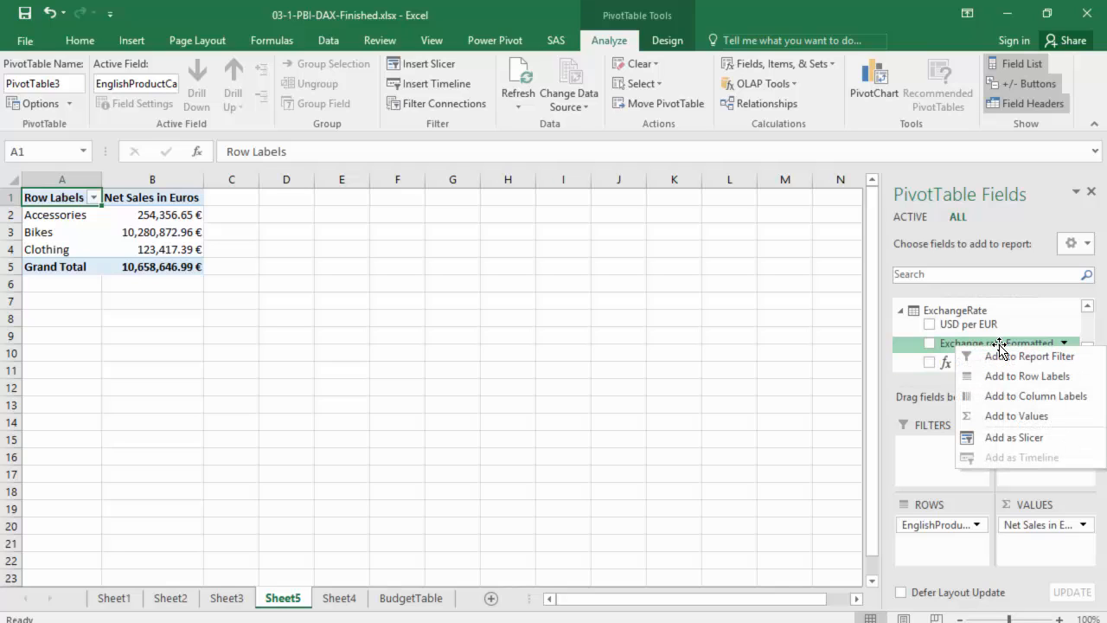
{"action": "left_click", "coordinate": [1042, 436]}
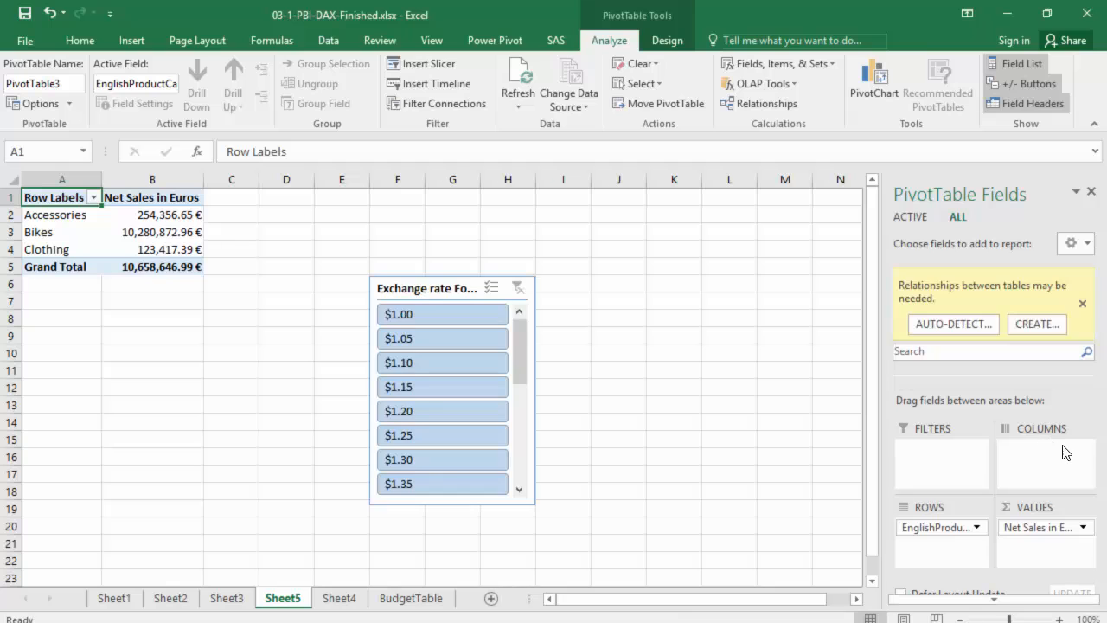
Move the slicer up to row 1 beside the PivotTable, arrange its buttons in 3 columns and resize it to about 2.62" high by 2.91" wide.
{"action": "left_click_drag", "start_coordinate": [439, 289], "coordinate": [439, 212]}
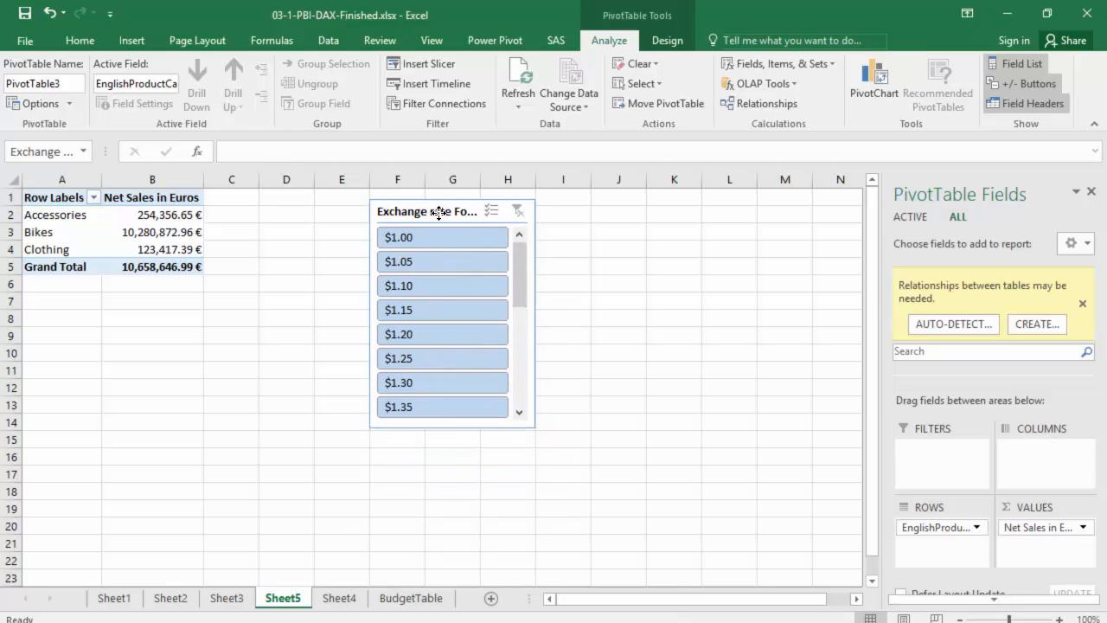
{"action": "left_click_drag", "start_coordinate": [536, 428], "coordinate": [599, 351]}
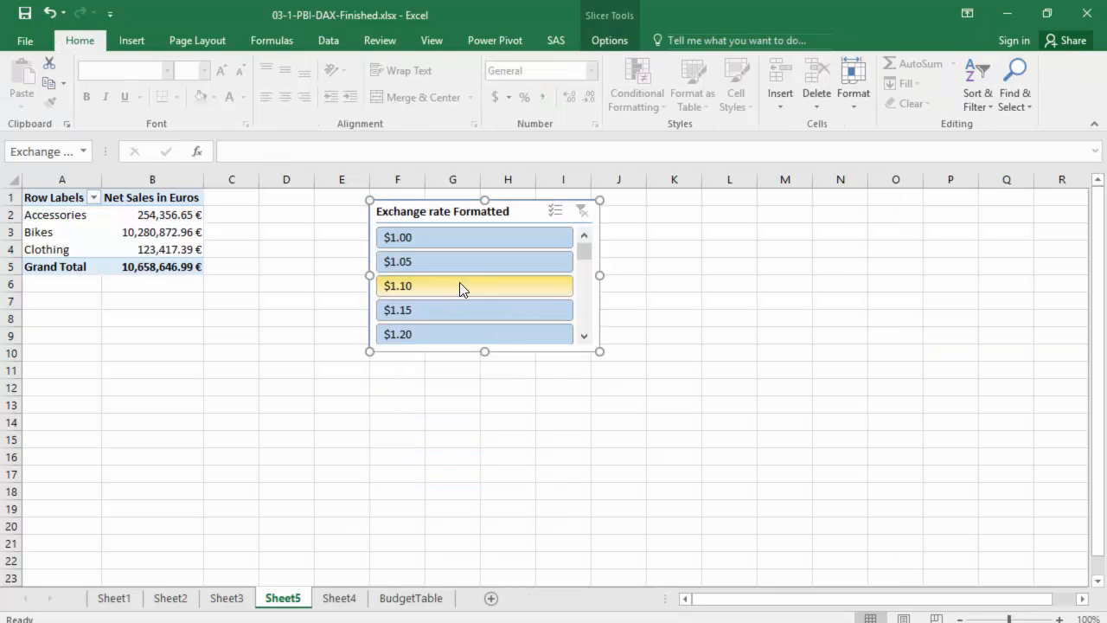
{"action": "left_click", "coordinate": [608, 40]}
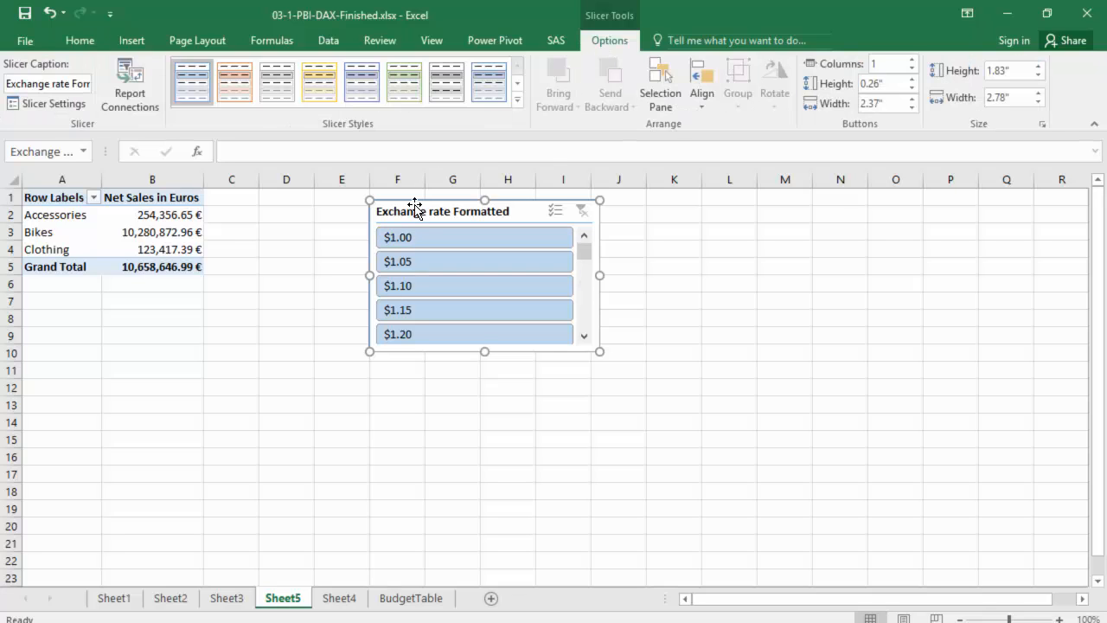
{"action": "left_click", "coordinate": [912, 59]}
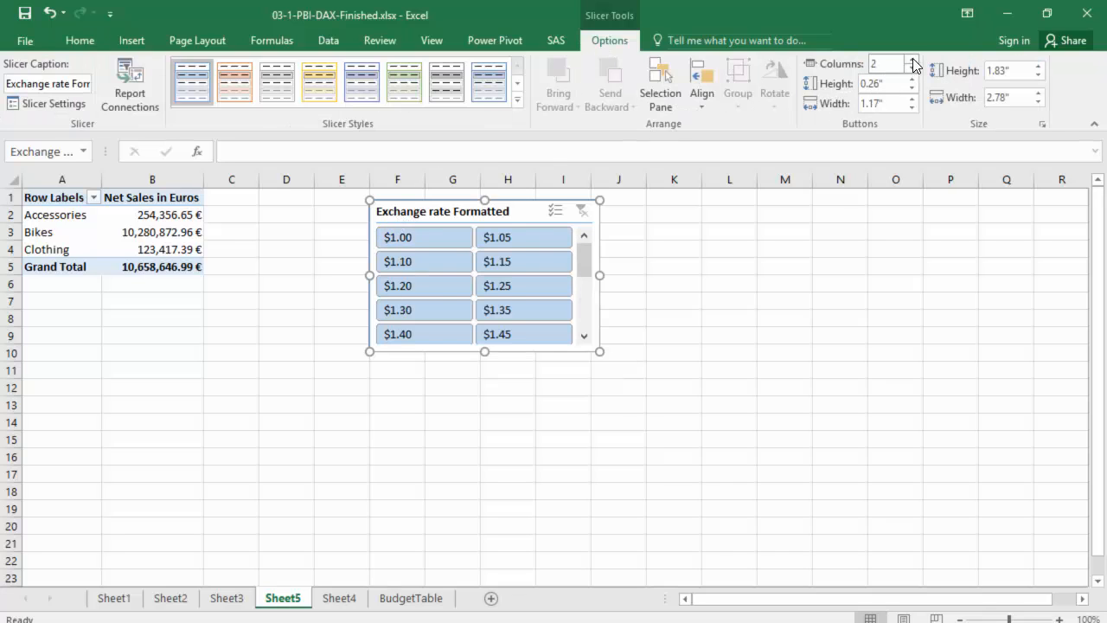
{"action": "left_click", "coordinate": [912, 59]}
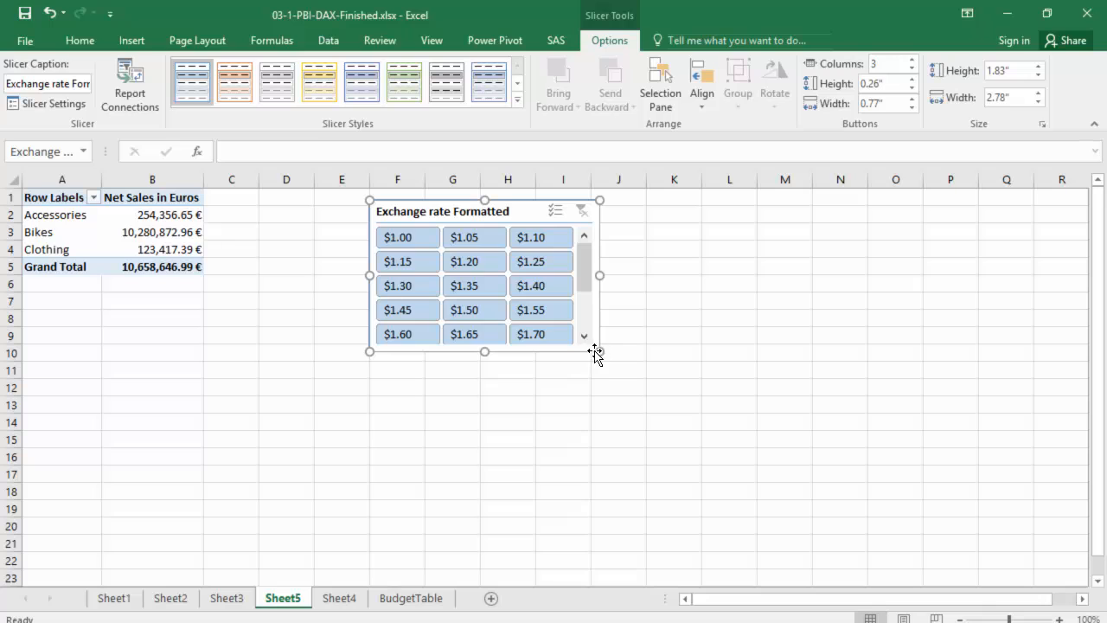
{"action": "left_click_drag", "start_coordinate": [600, 352], "coordinate": [611, 417]}
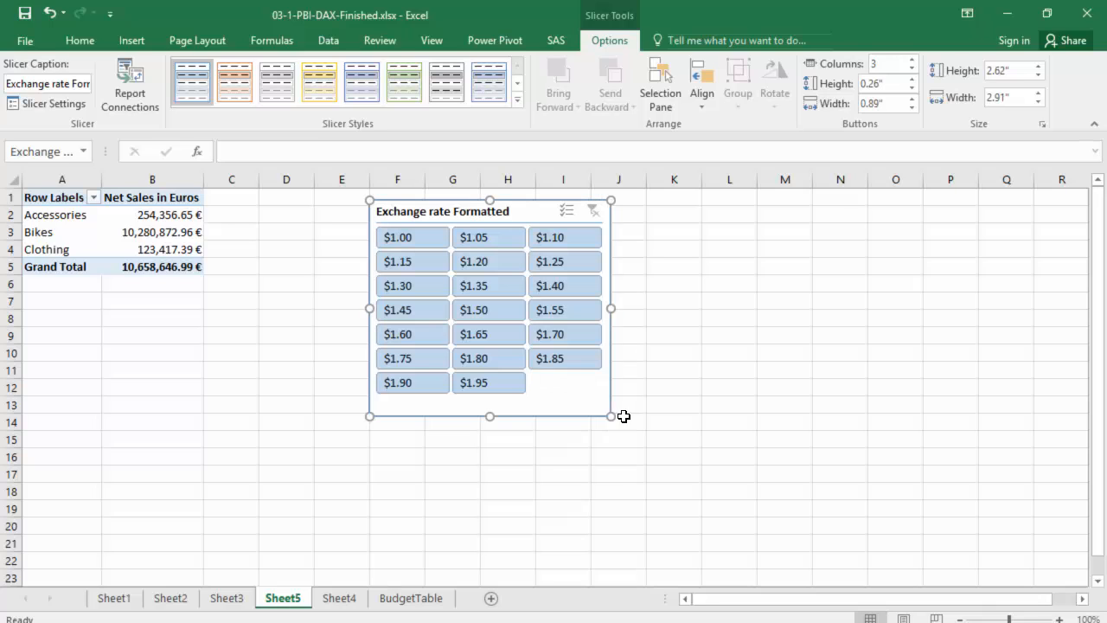
Filter the PivotTable by the exchange rates $1.35, $1.40 and $1.15 in turn, ending with $1.05 selected in the slicer.
{"action": "left_click", "coordinate": [480, 287]}
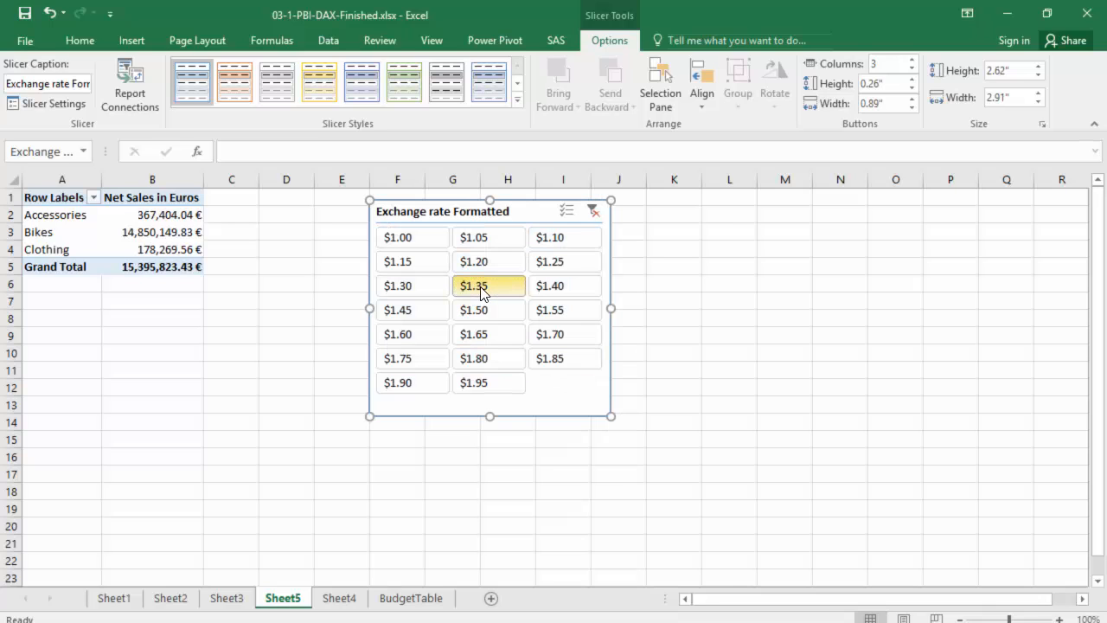
{"action": "left_click", "coordinate": [560, 283]}
{"action": "left_click", "coordinate": [419, 262]}
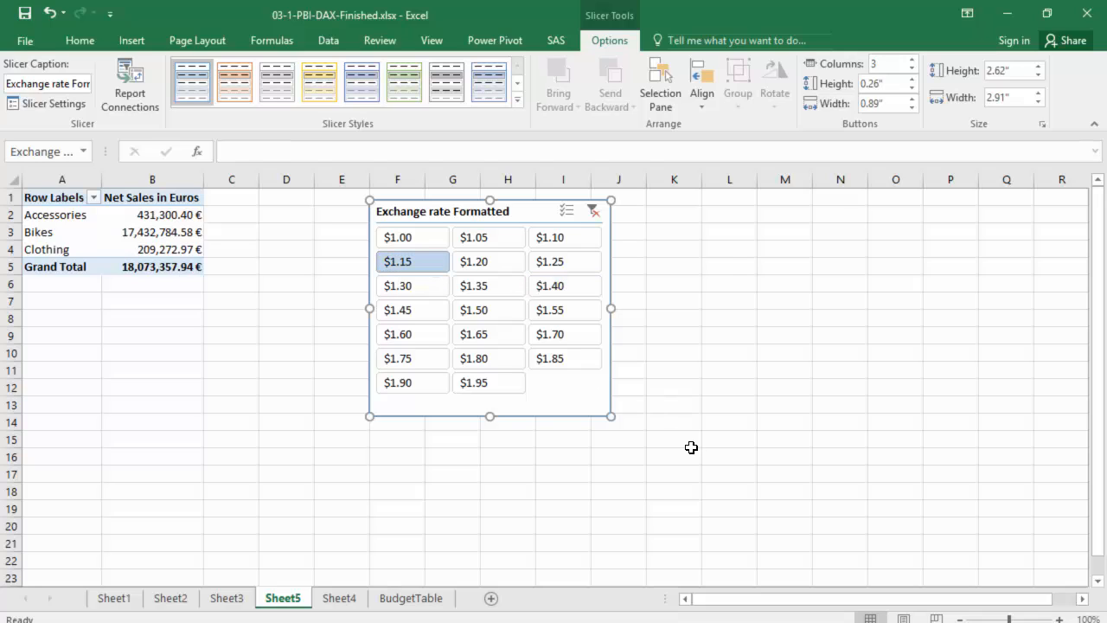
{"action": "left_click", "coordinate": [499, 240]}
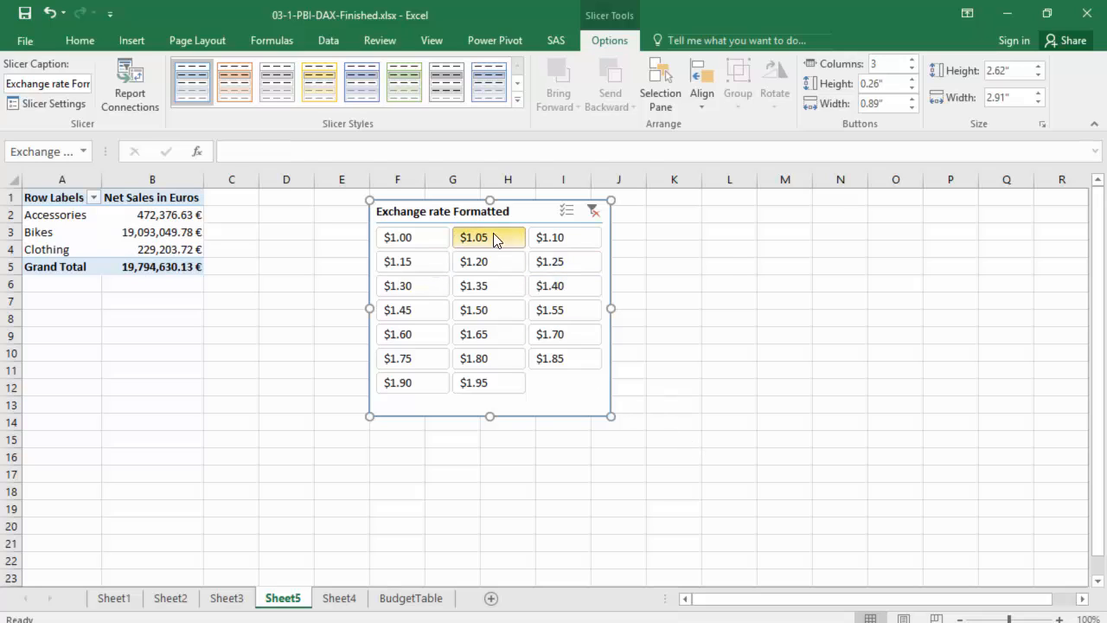
{"action": "mouse_move", "coordinate": [142, 270]}
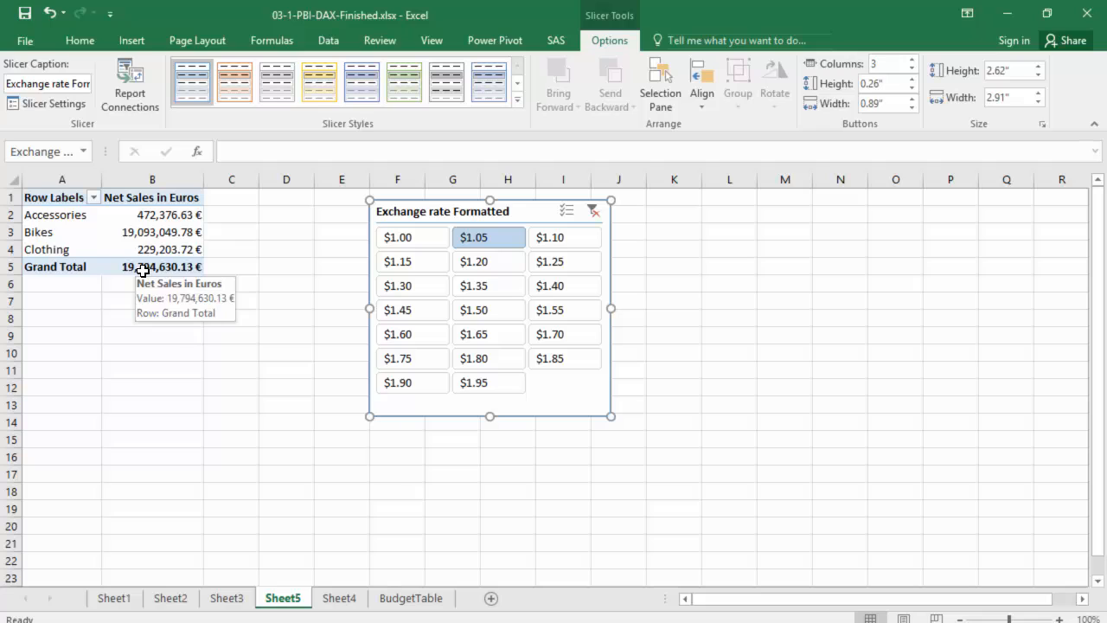